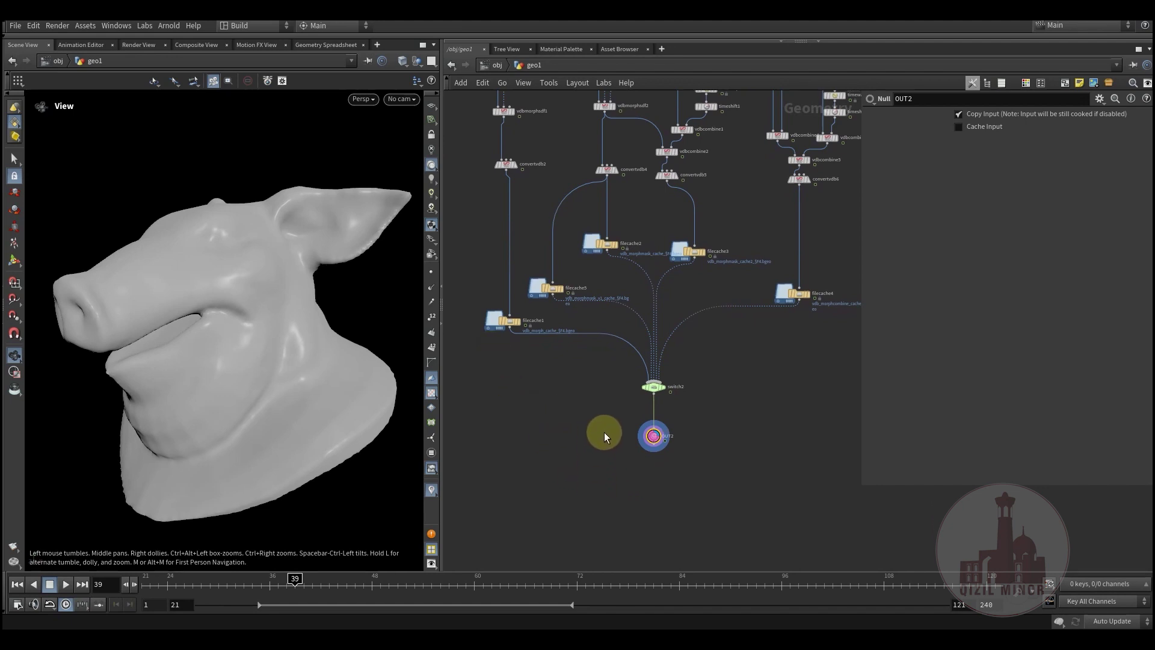
pyautogui.moveTo(624, 421); pyautogui.dragTo(691, 476)
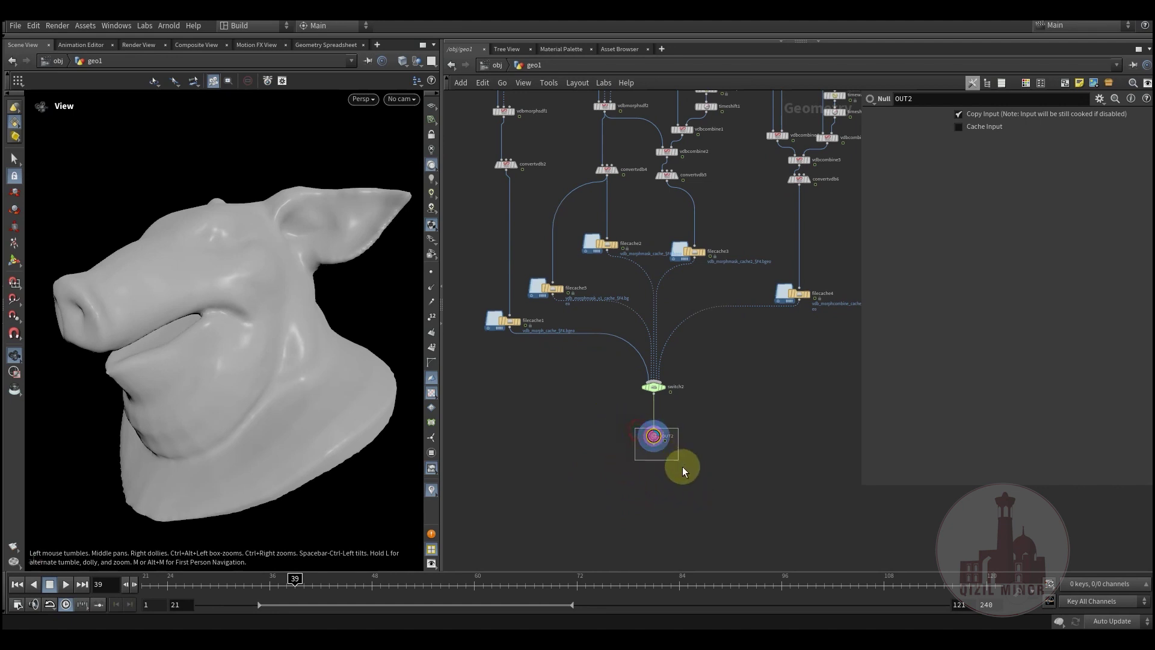
pyautogui.moveTo(622, 460); pyautogui.dragTo(626, 485, button='middle')
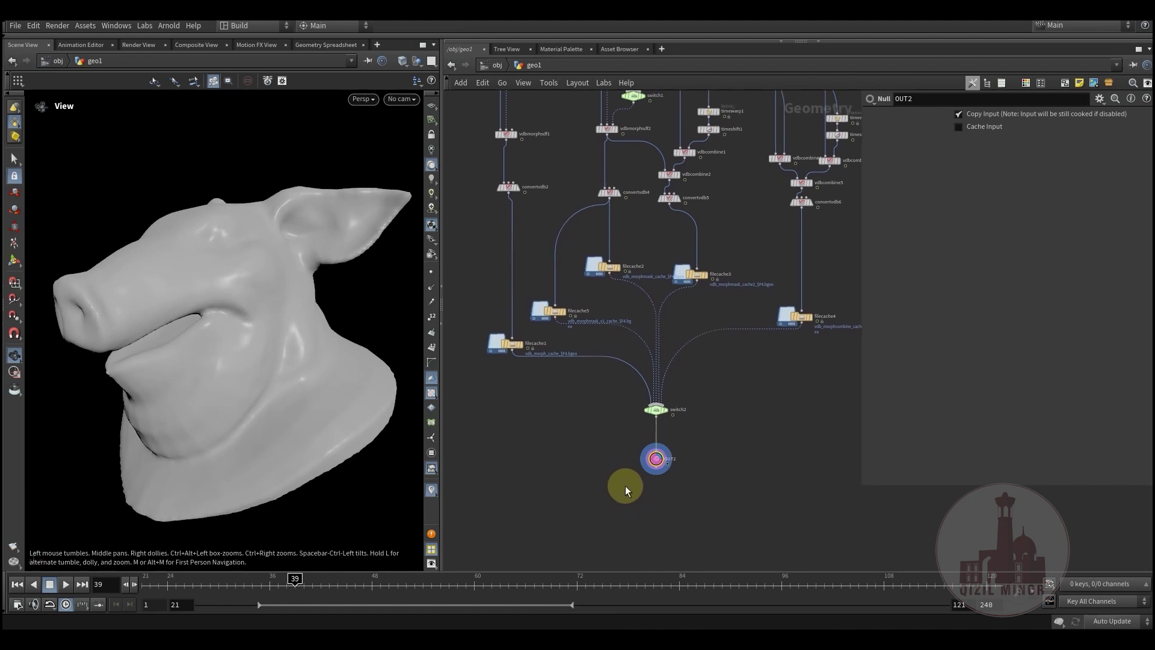
pyautogui.moveTo(526, 347); pyautogui.dragTo(525, 355)
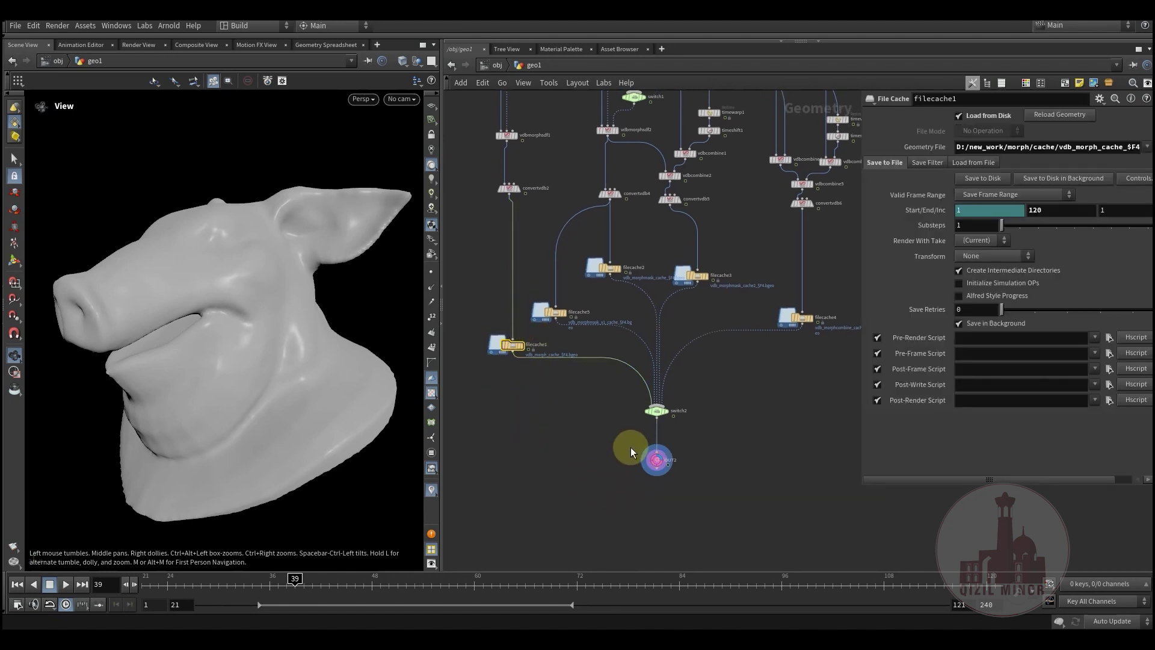
pyautogui.moveTo(686, 491); pyautogui.dragTo(686, 491)
pyautogui.scroll(-2, 594, 464)
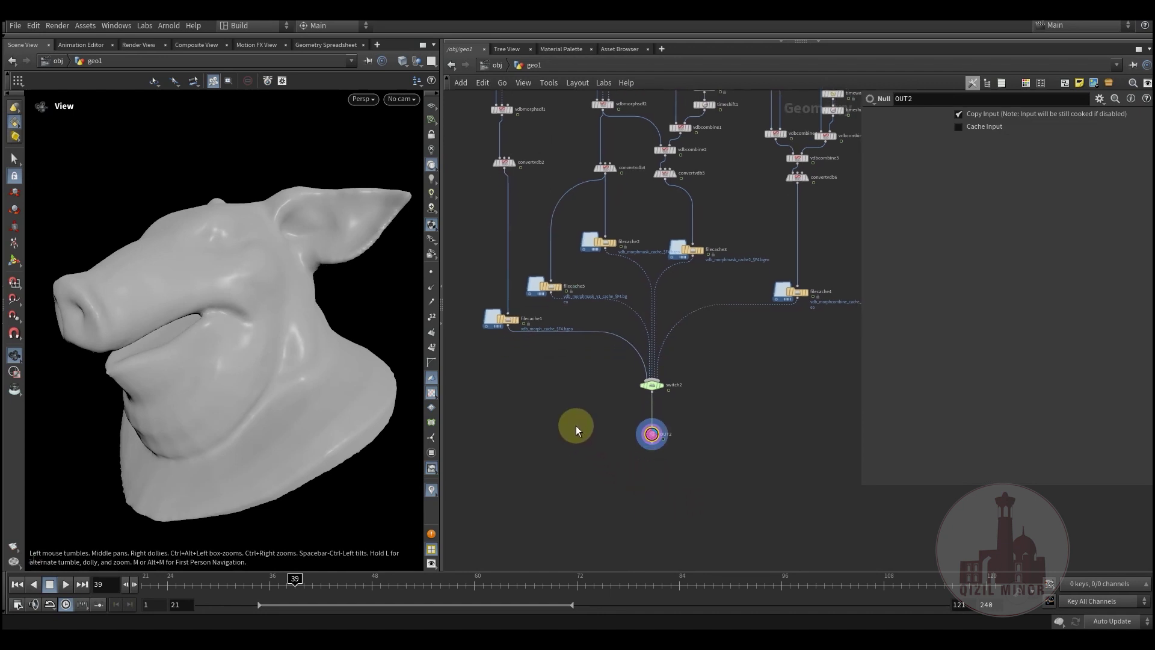
pyautogui.moveTo(638, 475); pyautogui.dragTo(620, 485, button='middle')
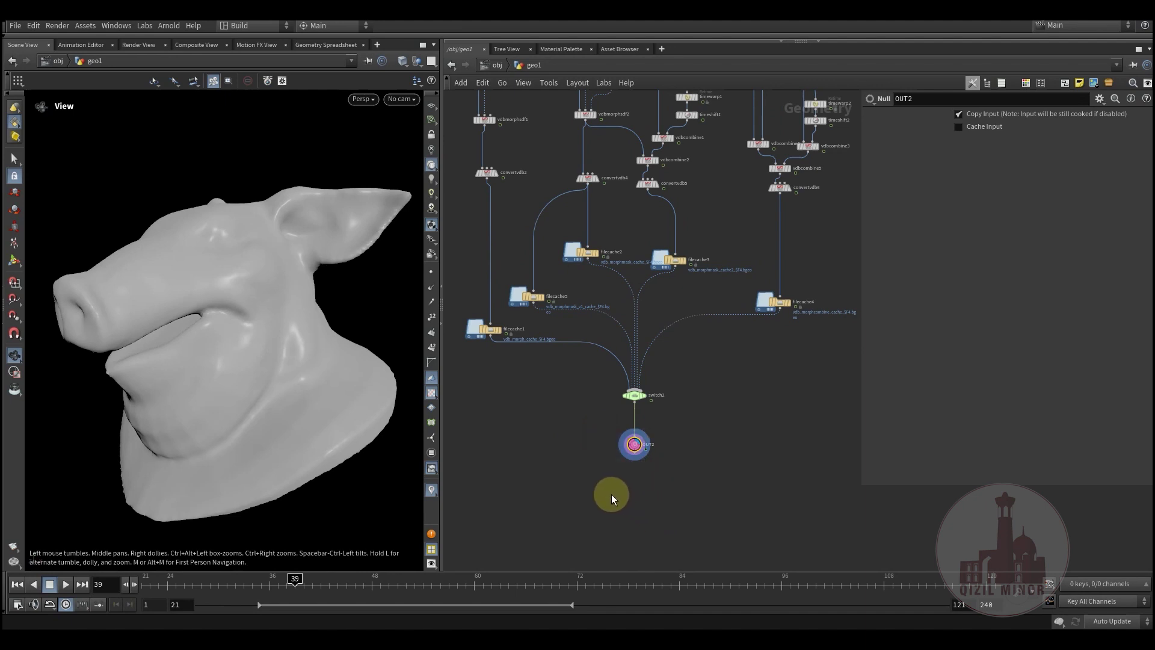
pyautogui.moveTo(611, 494)
pyautogui.mouseDown(button='middle')
pyautogui.moveTo(635, 496)
pyautogui.moveTo(625, 489)
pyautogui.moveTo(623, 507)
pyautogui.mouseUp(button='middle')
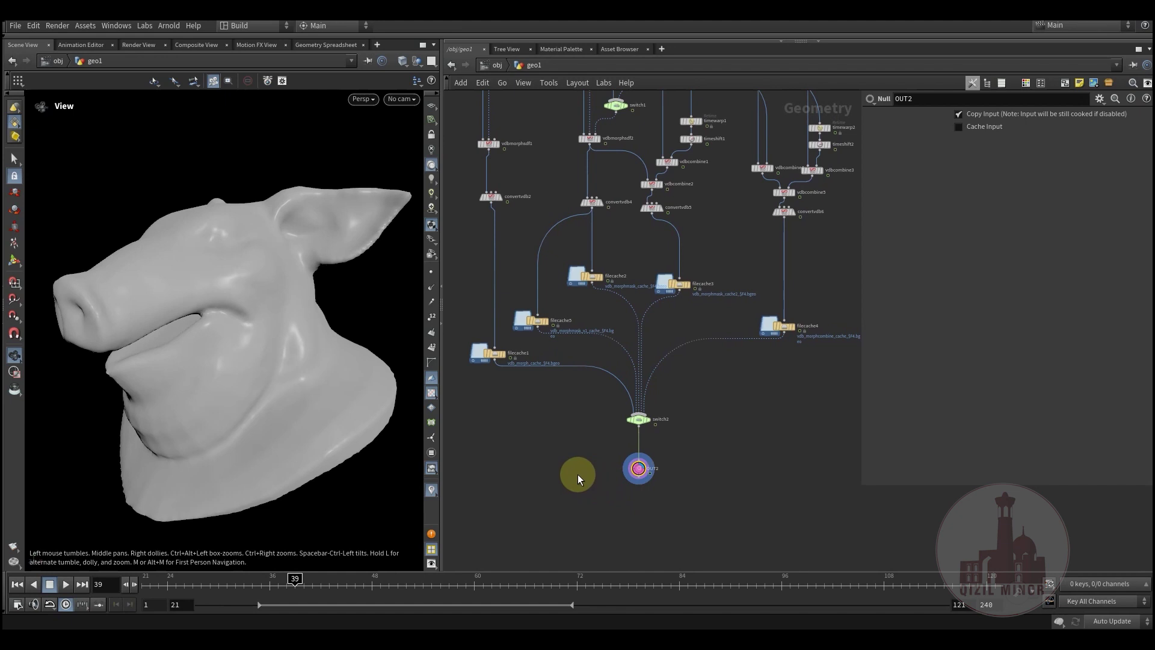
pyautogui.moveTo(596, 457); pyautogui.dragTo(667, 491)
pyautogui.moveTo(666, 515); pyautogui.dragTo(651, 516, button='middle')
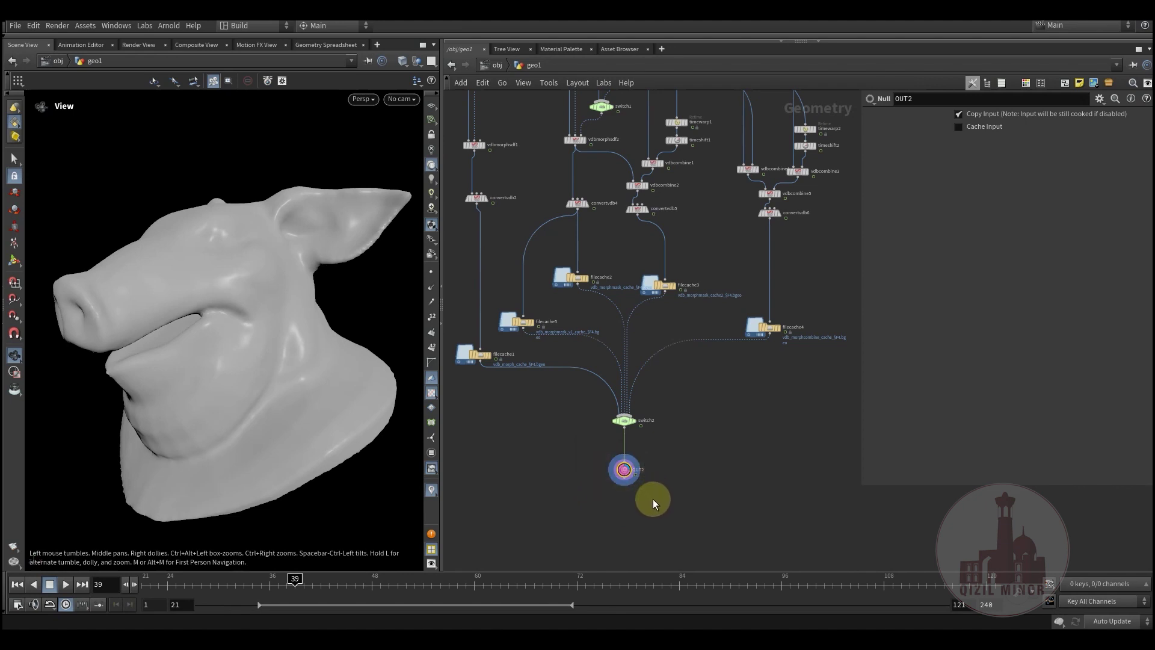
pyautogui.moveTo(645, 490); pyautogui.dragTo(648, 493)
pyautogui.moveTo(633, 510); pyautogui.dragTo(631, 511, button='middle')
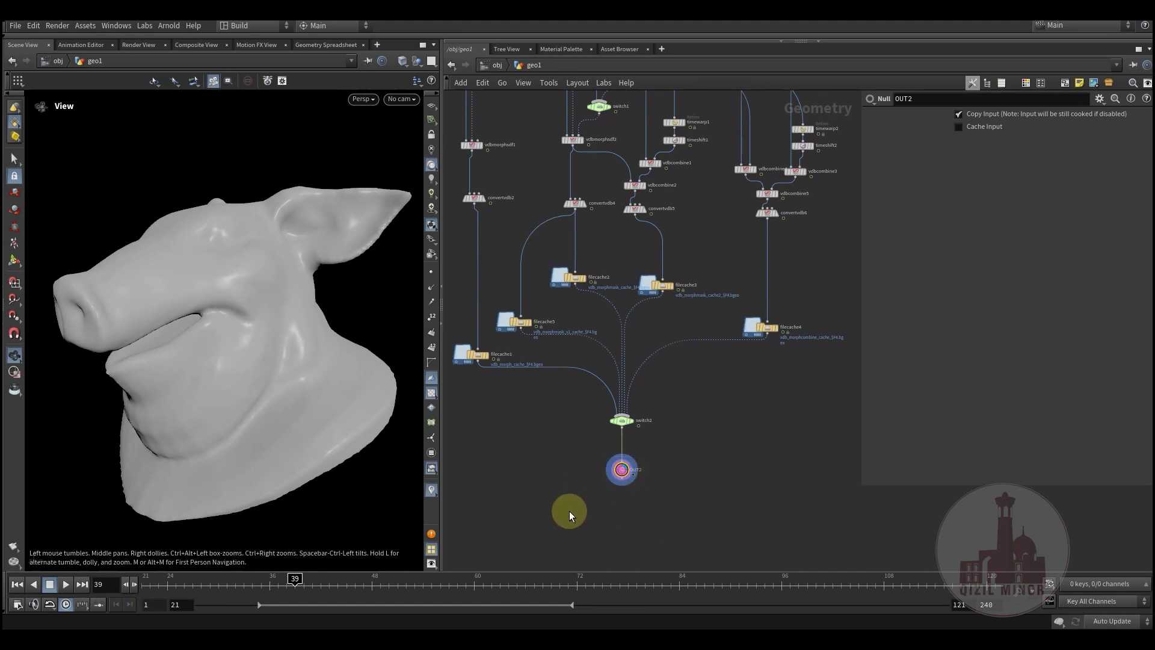
pyautogui.moveTo(653, 509); pyautogui.dragTo(654, 510)
pyautogui.moveTo(654, 510); pyautogui.dragTo(652, 544, button='middle')
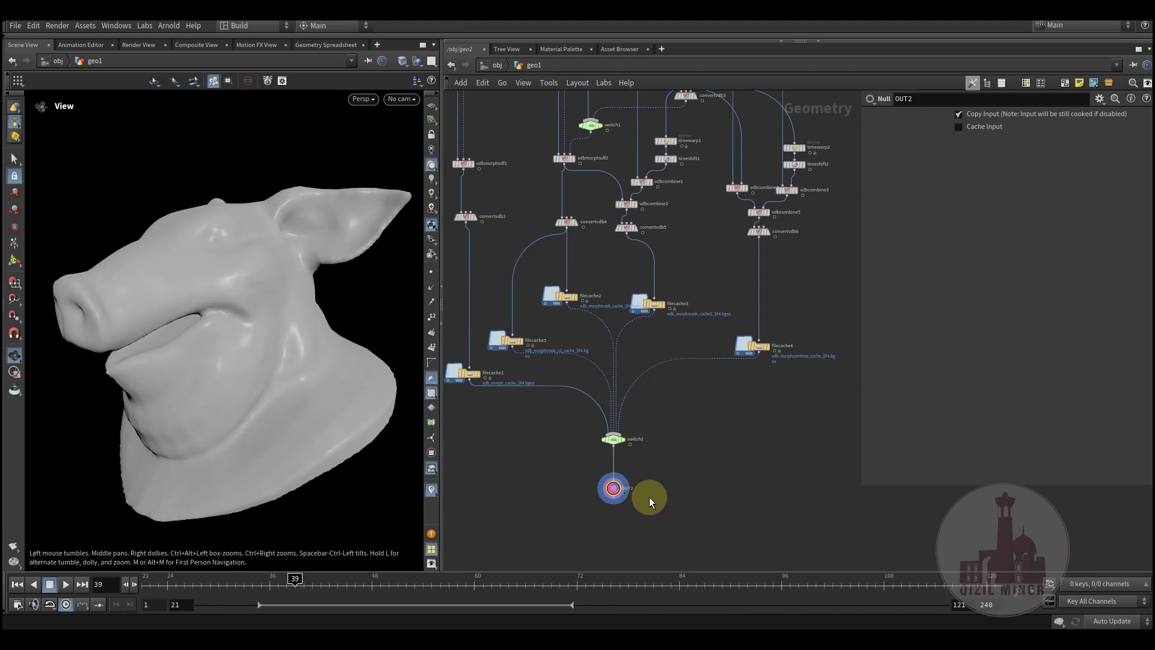
pyautogui.moveTo(655, 498)
pyautogui.mouseDown(button='middle')
pyautogui.moveTo(666, 449)
pyautogui.moveTo(686, 505)
pyautogui.moveTo(685, 479)
pyautogui.moveTo(676, 502)
pyautogui.mouseUp(button='middle')
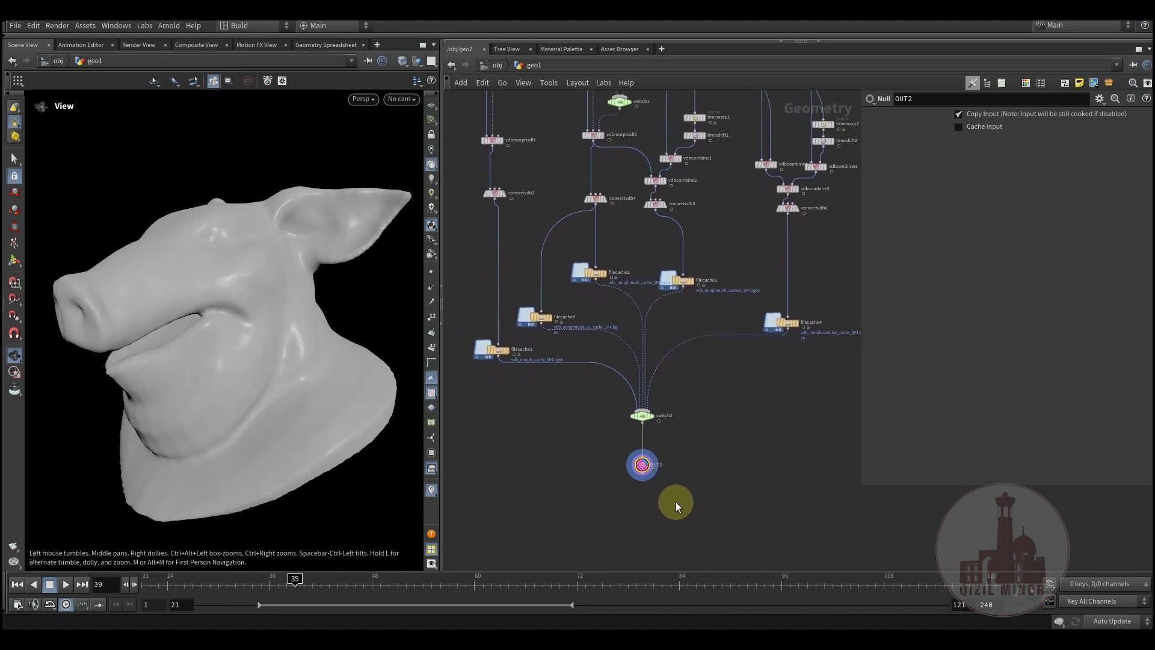
pyautogui.moveTo(603, 495)
pyautogui.mouseDown(button='middle')
pyautogui.moveTo(605, 468)
pyautogui.moveTo(617, 496)
pyautogui.mouseUp(button='middle')
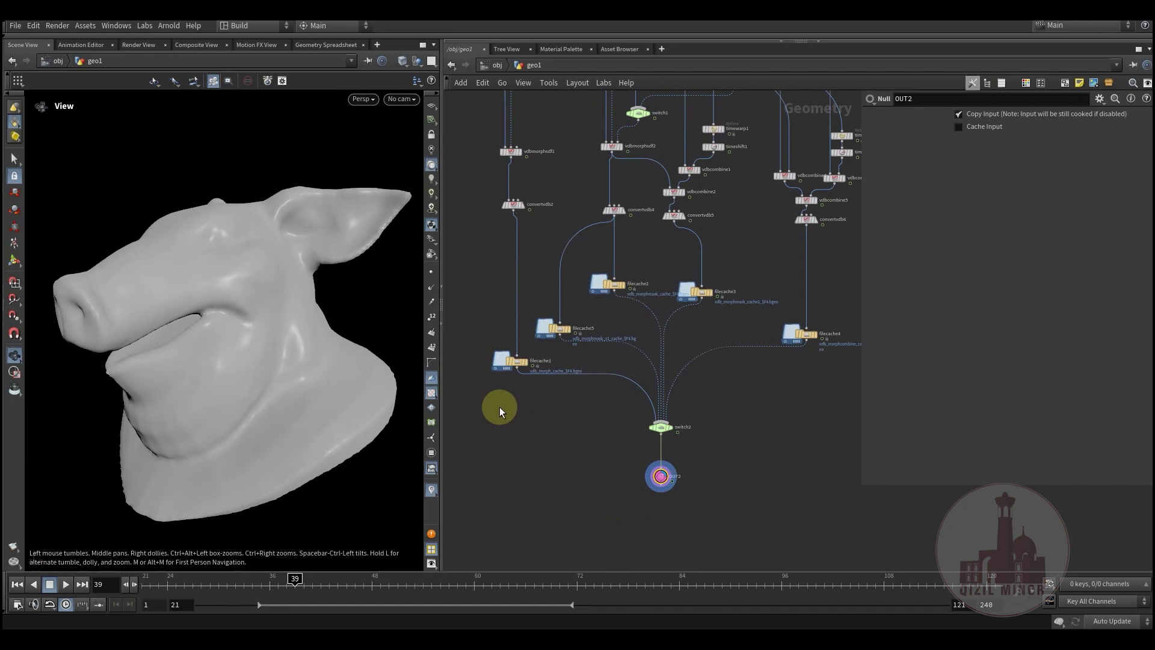
# - Select the filecache1 node and inspect the pig head from several angles
pyautogui.moveTo(528, 352); pyautogui.dragTo(529, 354)
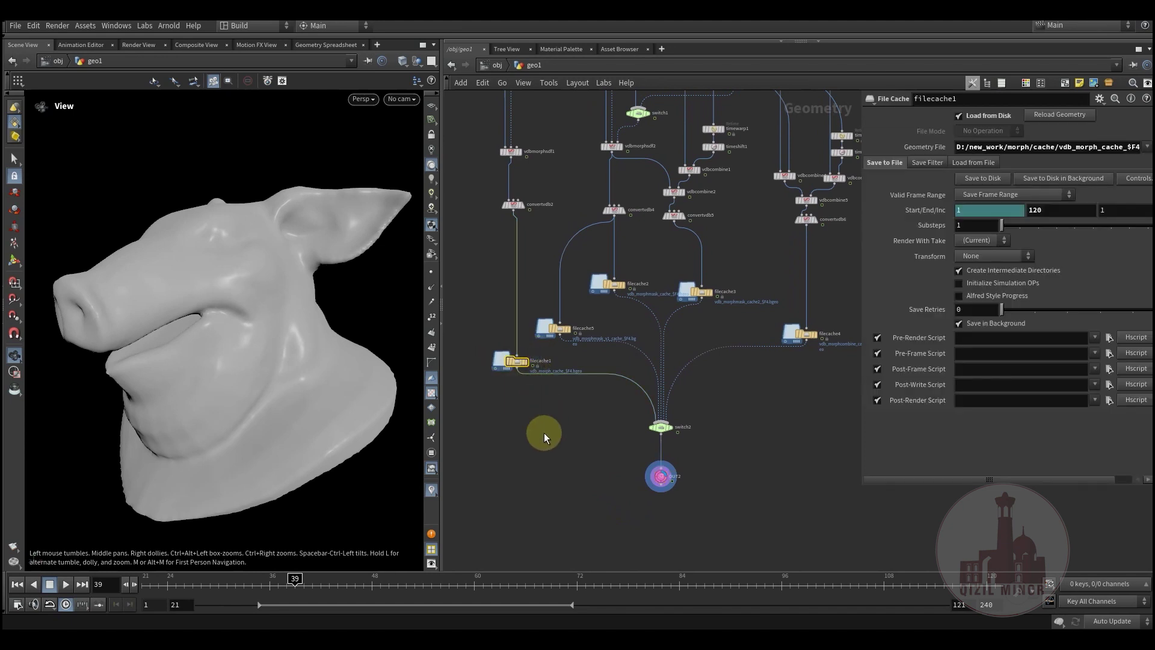
pyautogui.moveTo(232, 301); pyautogui.dragTo(274, 377)
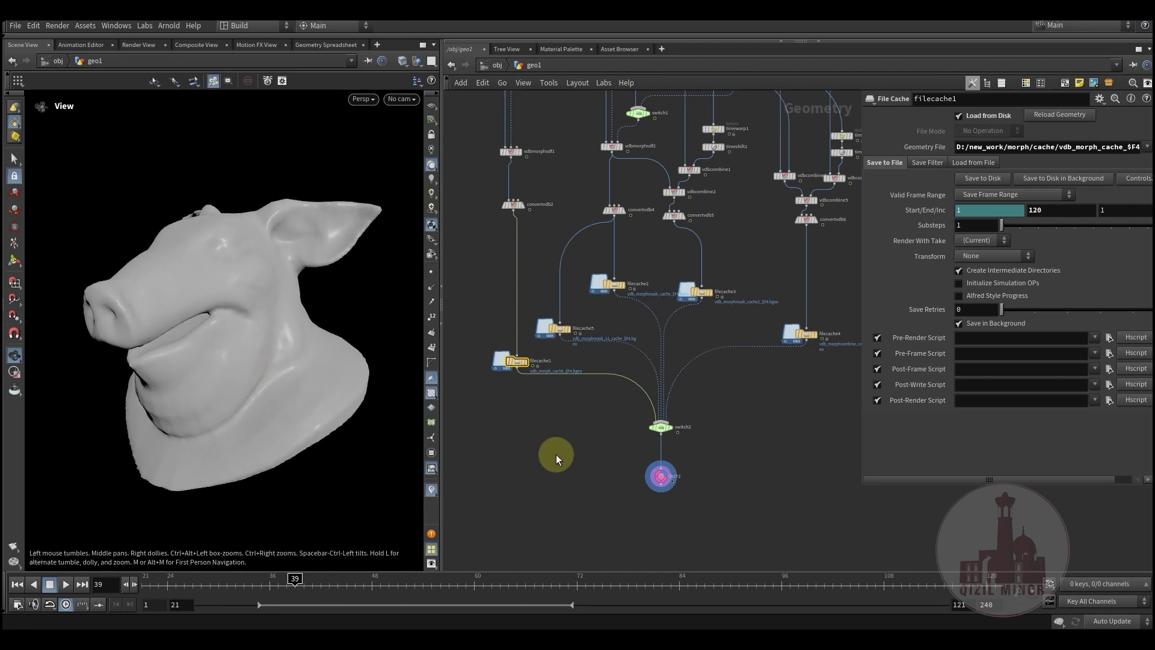
pyautogui.moveTo(555, 454); pyautogui.dragTo(563, 474, button='middle')
pyautogui.moveTo(269, 369); pyautogui.dragTo(263, 351, button='middle')
pyautogui.moveTo(249, 349)
pyautogui.mouseDown()
pyautogui.moveTo(268, 359)
pyautogui.moveTo(232, 343)
pyautogui.mouseUp()
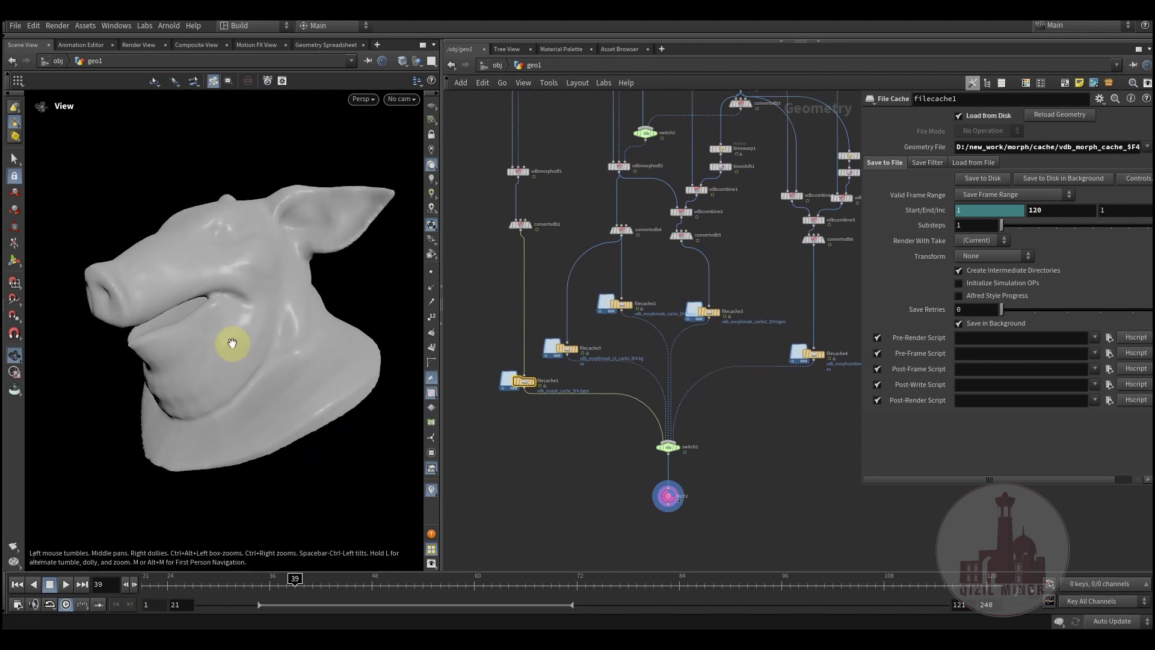
pyautogui.moveTo(232, 343); pyautogui.dragTo(289, 374, button='middle')
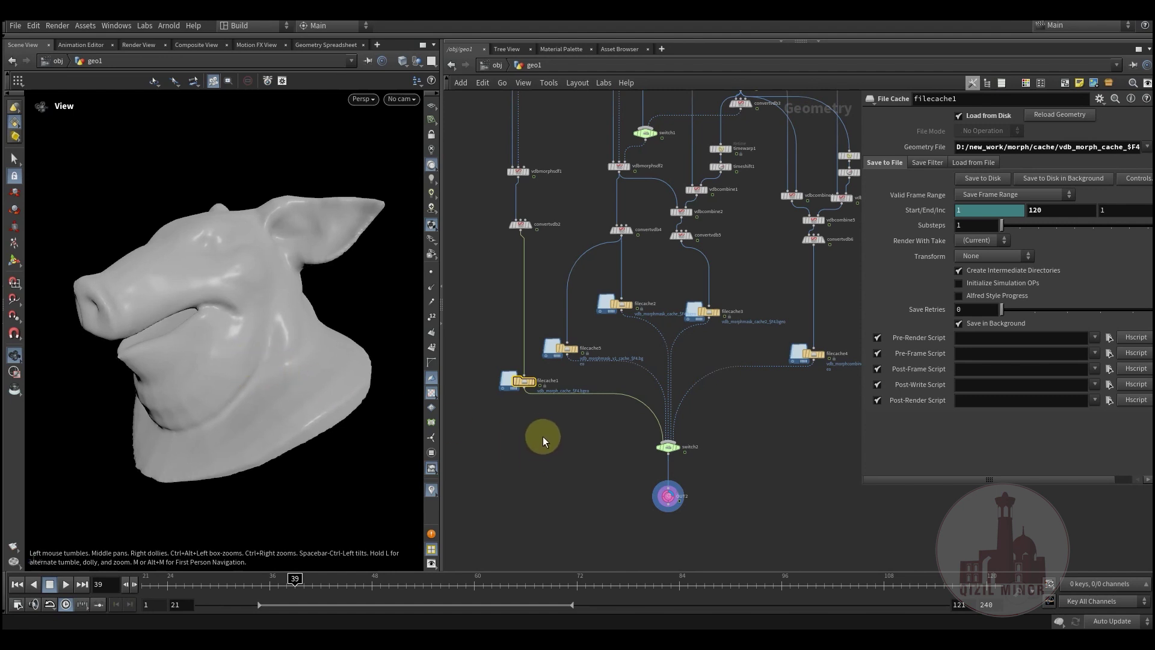
pyautogui.moveTo(536, 425); pyautogui.dragTo(536, 451, button='middle')
pyautogui.moveTo(229, 366); pyautogui.dragTo(267, 373)
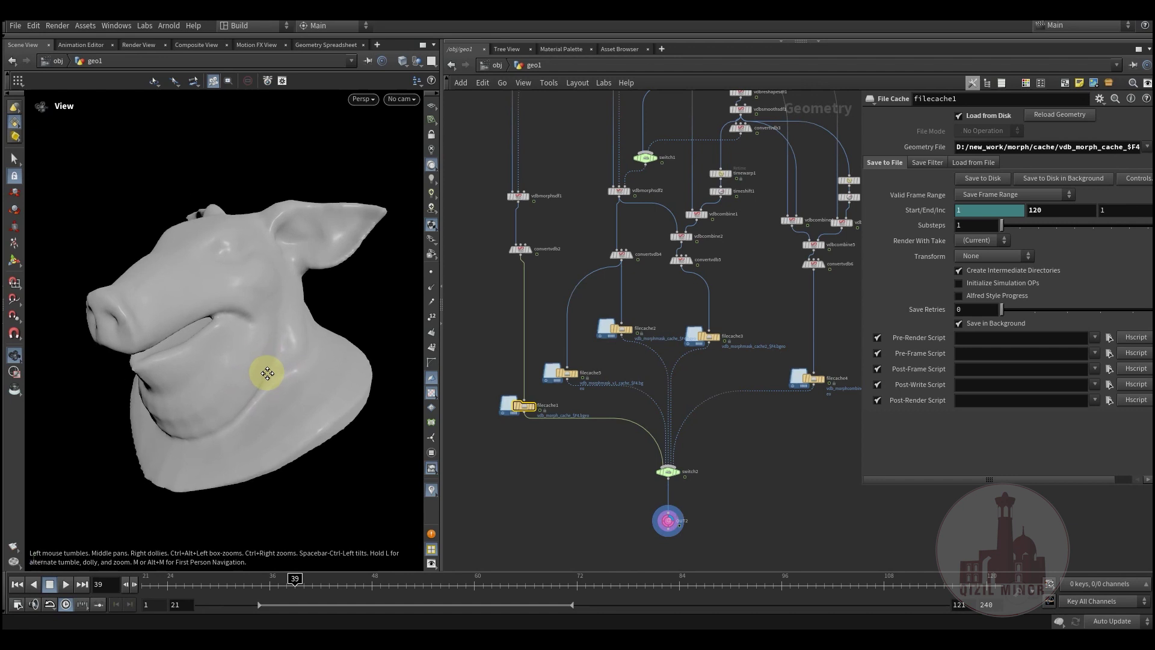
# - Display the filecache1 output and scrub the timeline to frame 74 to preview the cached morph
pyautogui.moveTo(548, 449); pyautogui.dragTo(598, 415, button='middle')
pyautogui.scroll(2, 568, 447)
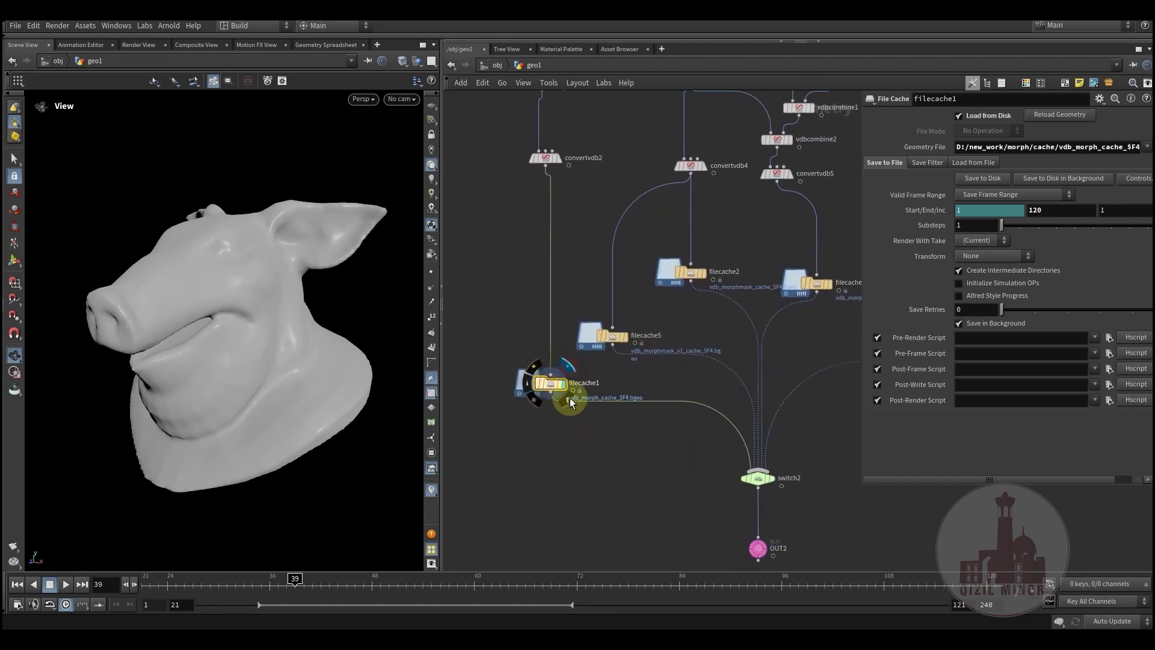
pyautogui.moveTo(305, 584); pyautogui.dragTo(594, 607)
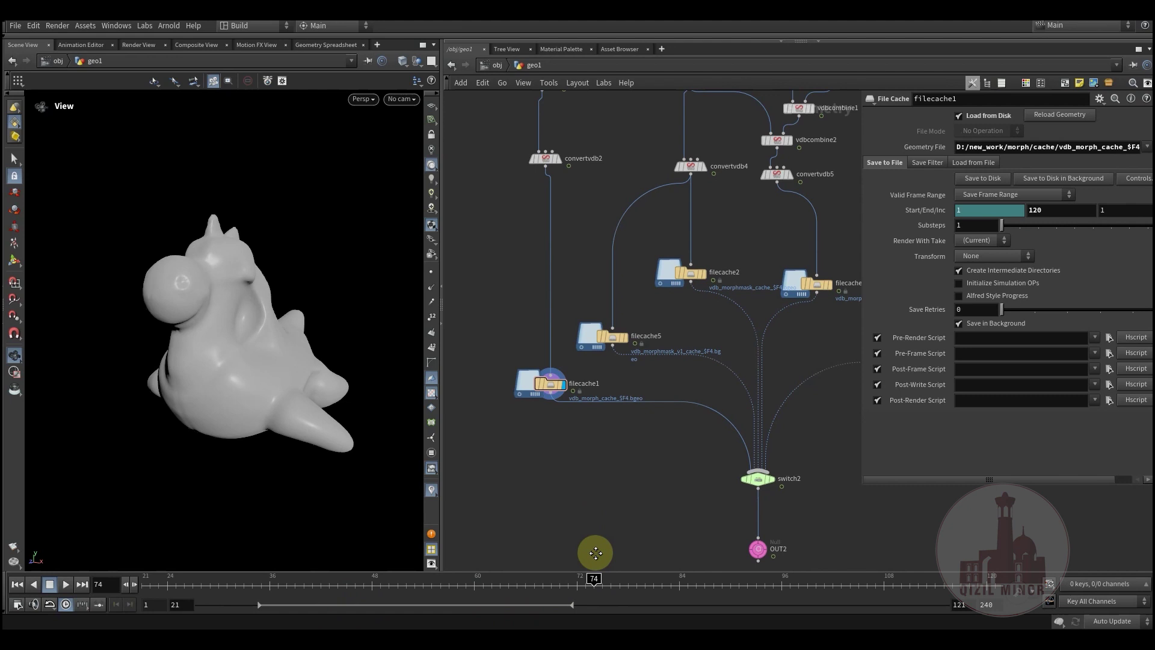
# - View the pig head VDB from vdbfrompolygons2, followed by the rubber toy VDB from vdbfrompolygons1
pyautogui.moveTo(596, 553); pyautogui.dragTo(603, 592, button='middle')
pyautogui.moveTo(531, 384); pyautogui.dragTo(539, 565, button='middle')
pyautogui.moveTo(600, 213); pyautogui.dragTo(572, 495, button='middle')
pyautogui.moveTo(580, 397)
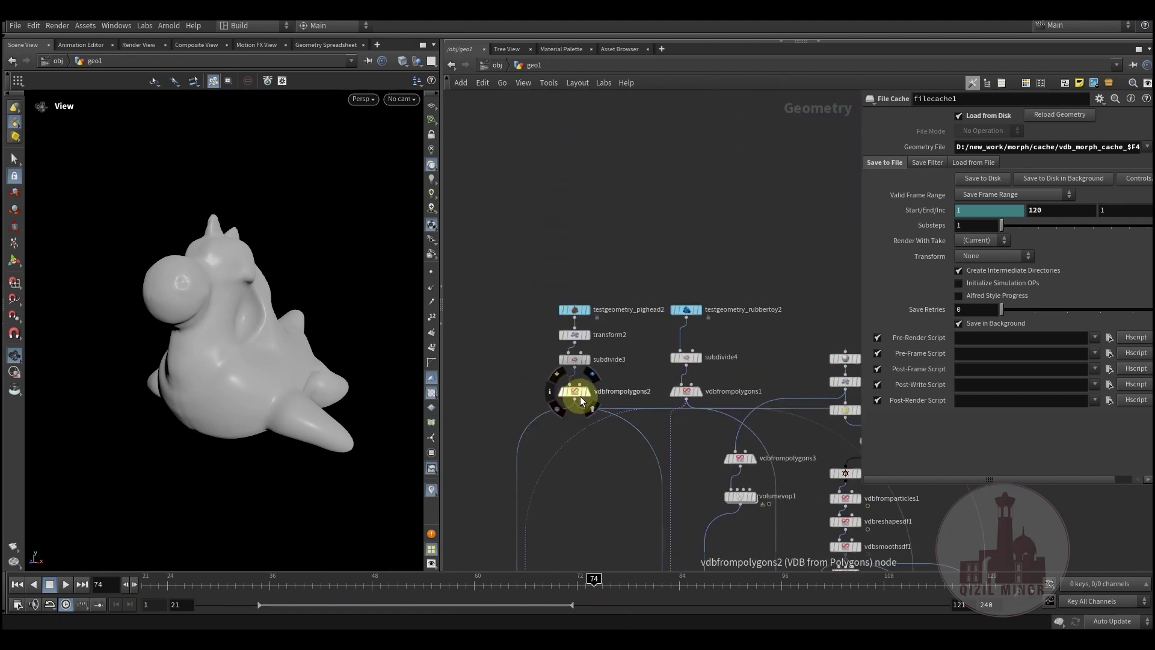
pyautogui.click(592, 373)
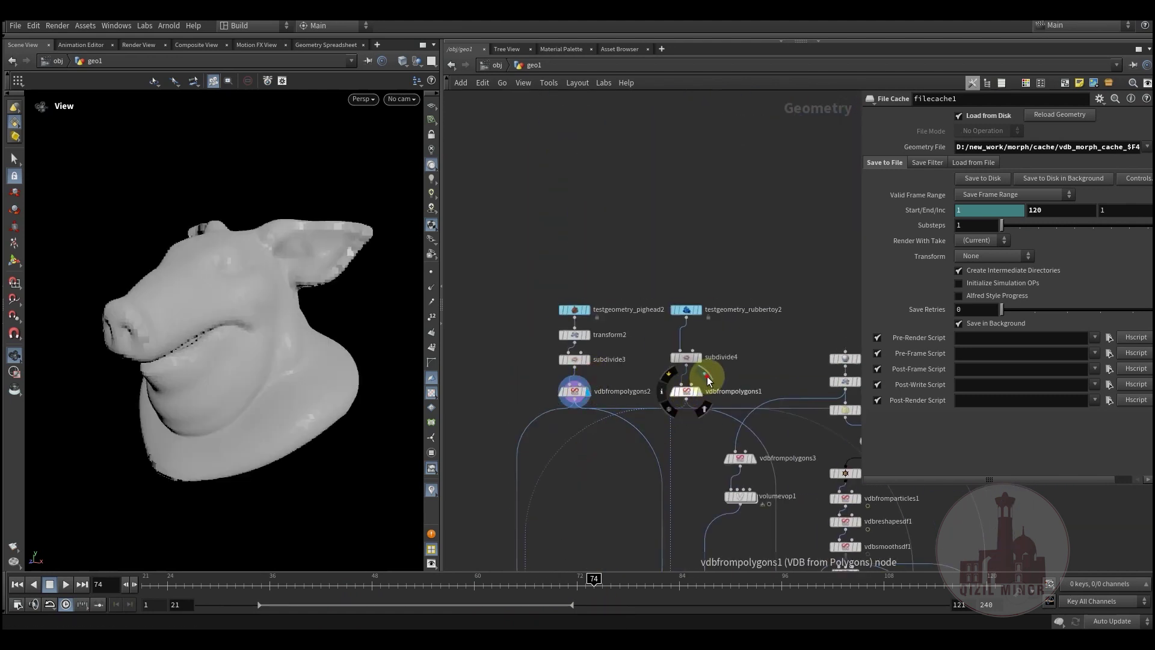
pyautogui.click(700, 390)
pyautogui.scroll(-3, 583, 503)
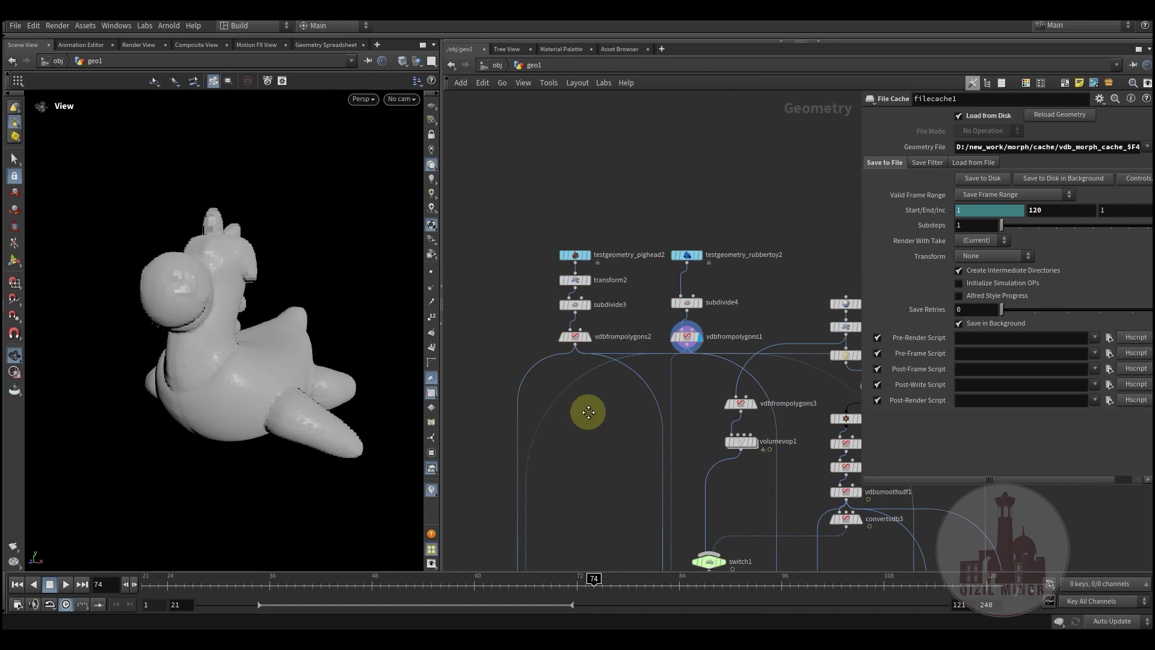
# - Move the timeline to frame 43, then display and select the vdbmorphsdf1 node
pyautogui.scroll(-5, 588, 412)
pyautogui.moveTo(299, 587); pyautogui.dragTo(329, 587)
pyautogui.click(569, 383)
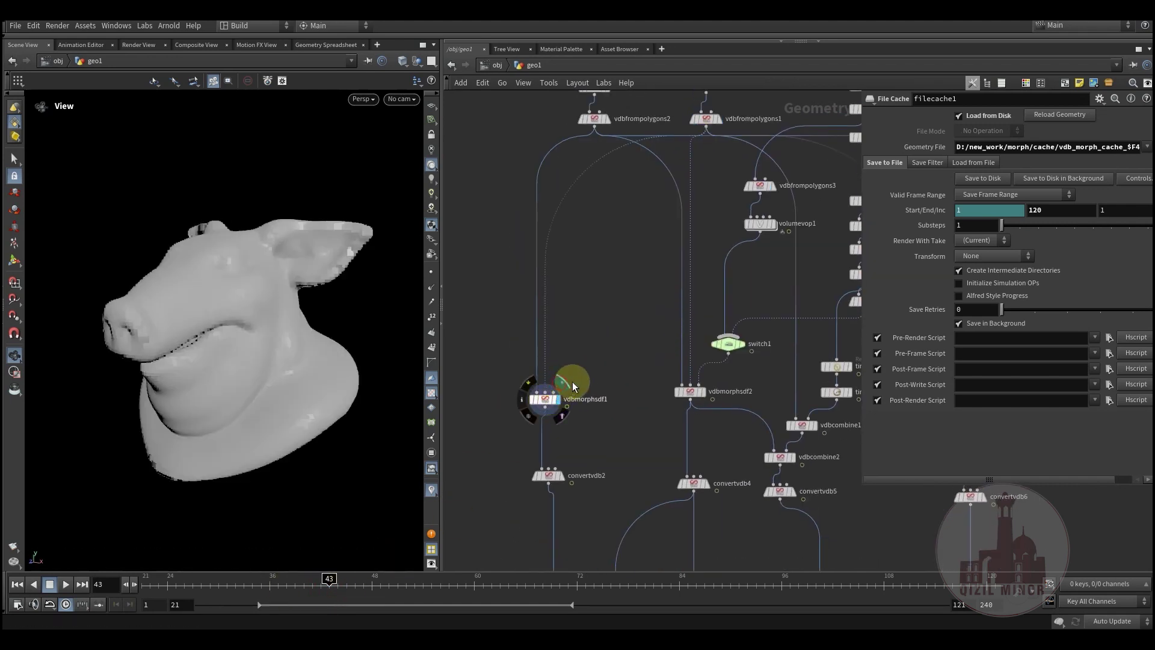
pyautogui.click(530, 398)
pyautogui.scroll(-1, 608, 391)
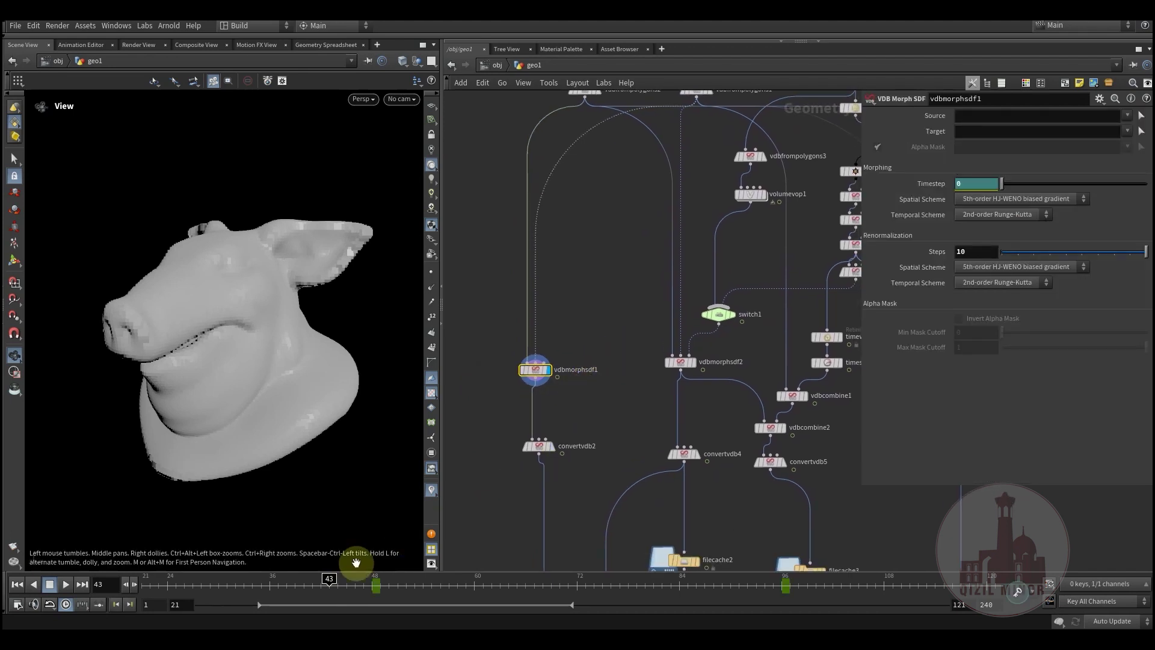
pyautogui.moveTo(579, 392); pyautogui.dragTo(580, 392)
# - Check the Timestep keyframes of vdbmorphsdf1 at frames 48 and 96, and inspect the frame 96 morph from several angles
pyautogui.click(921, 200)
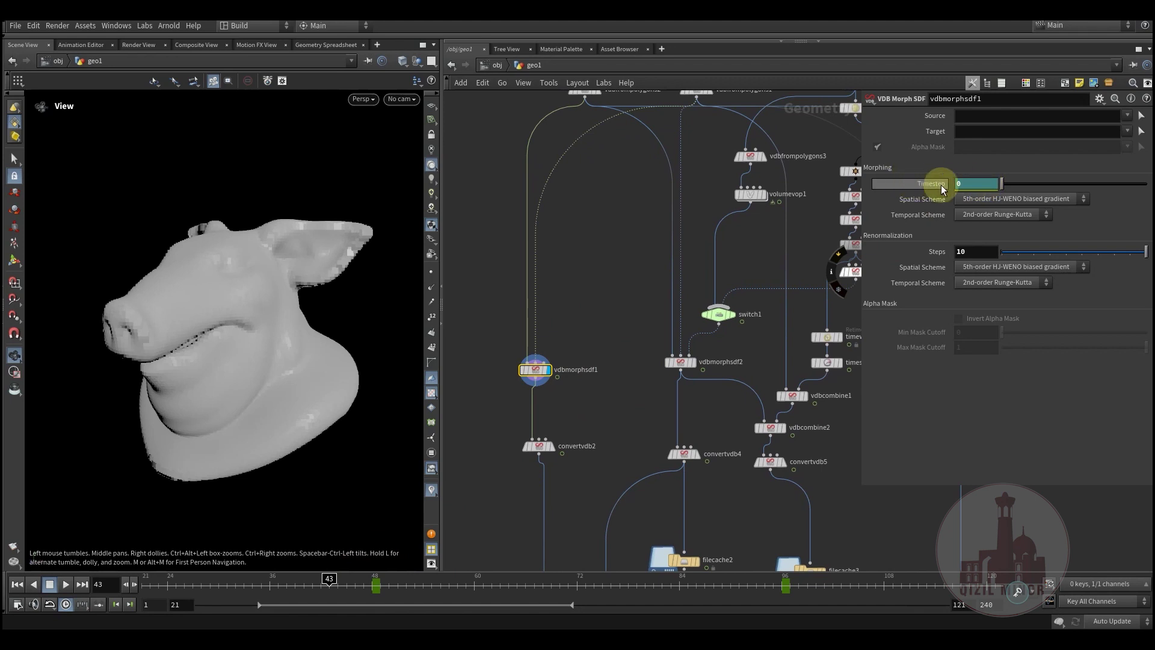
pyautogui.click(984, 184)
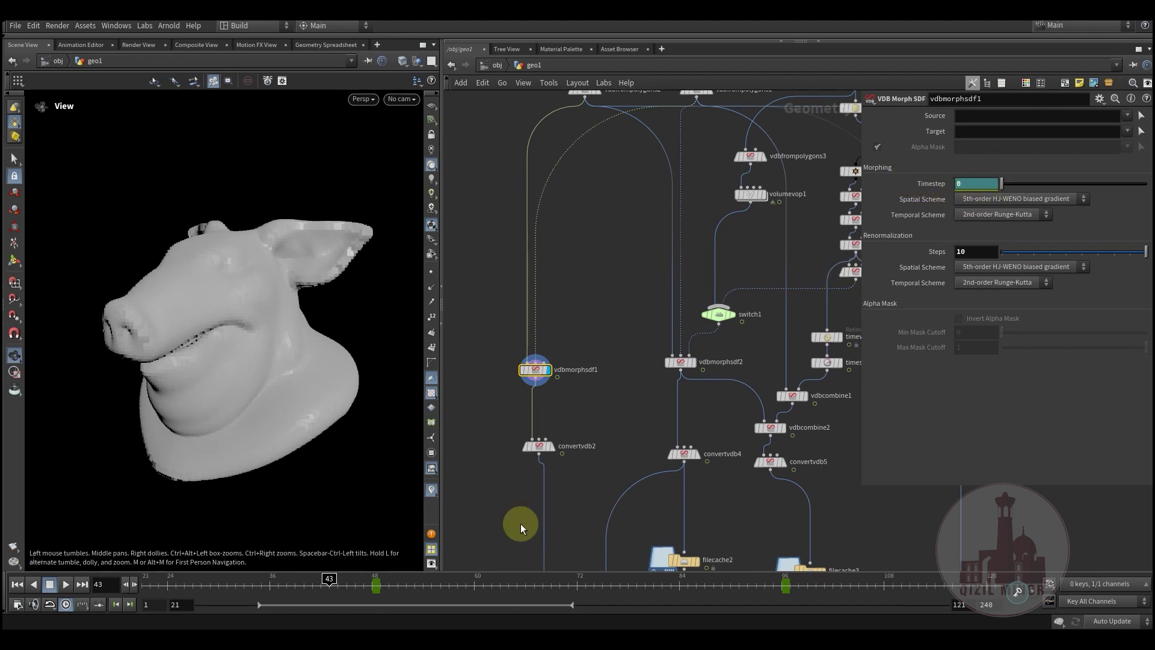
pyautogui.click(373, 587)
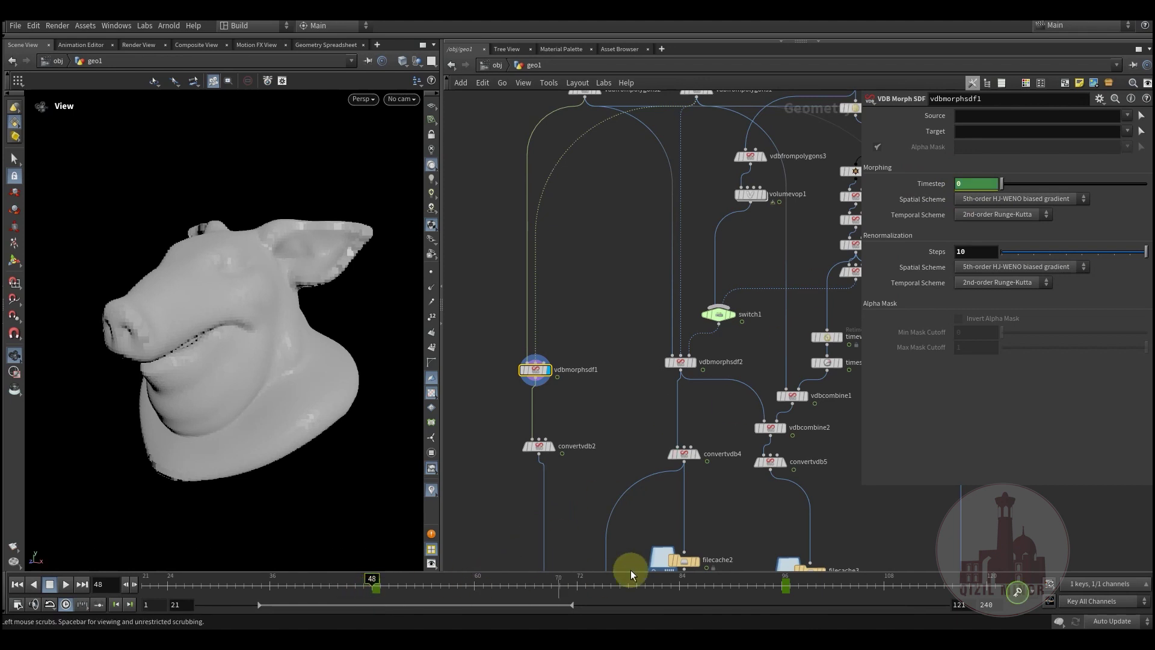
pyautogui.click(780, 592)
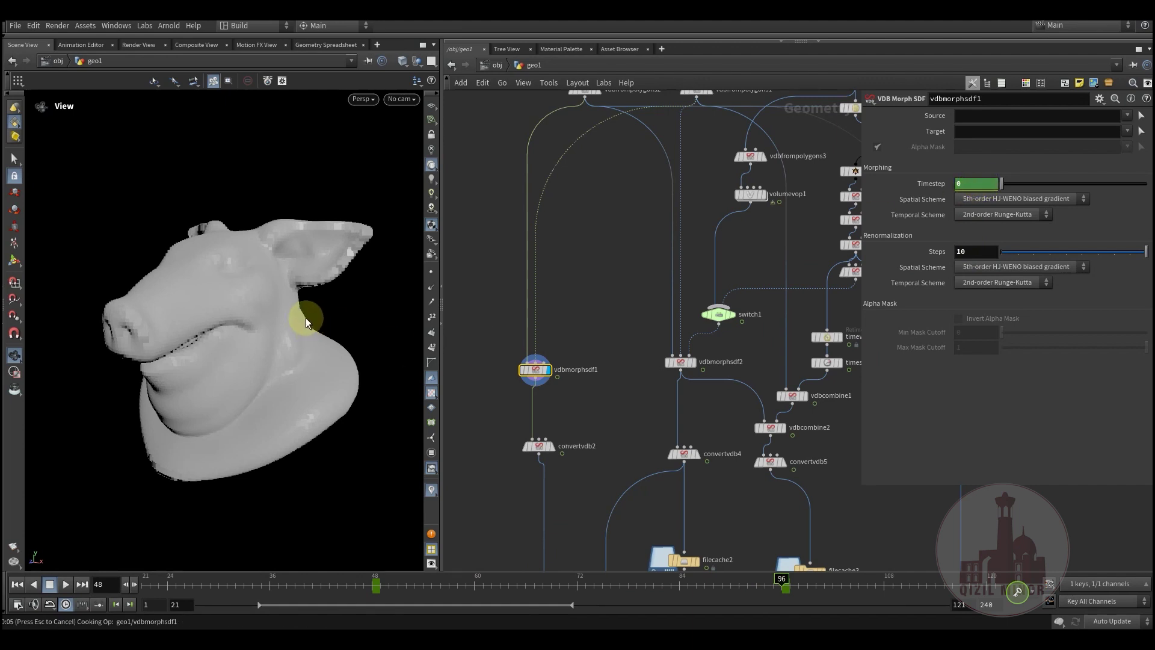
pyautogui.moveTo(252, 354); pyautogui.dragTo(200, 363)
pyautogui.moveTo(200, 363); pyautogui.dragTo(205, 362, button='middle')
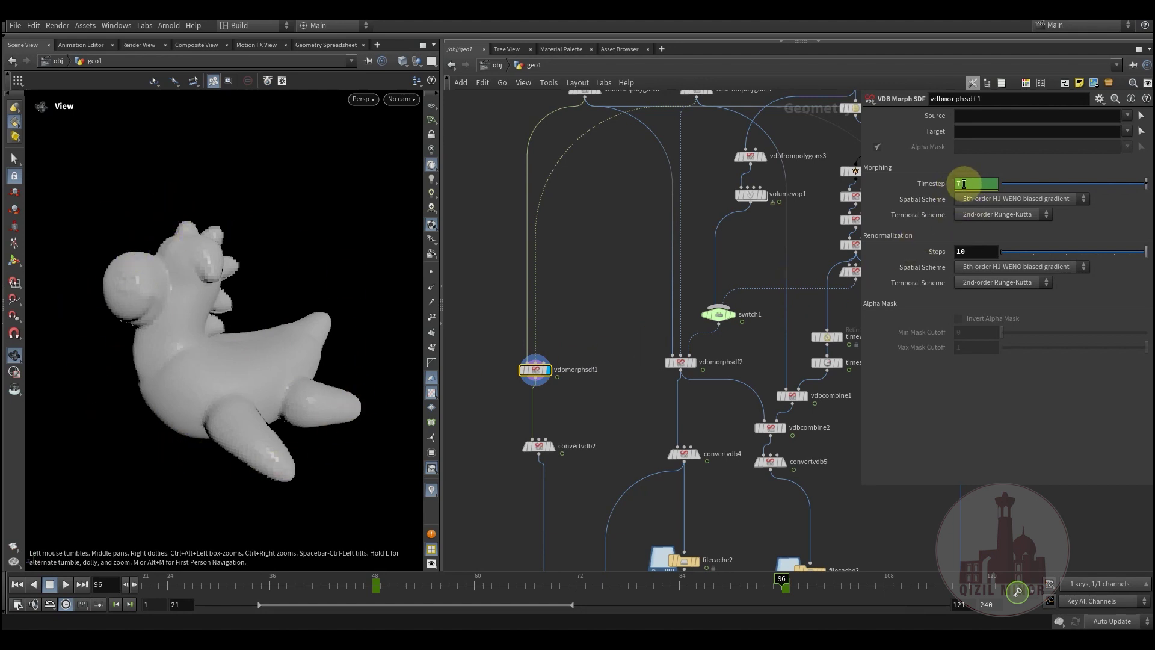
pyautogui.moveTo(240, 306); pyautogui.dragTo(262, 314)
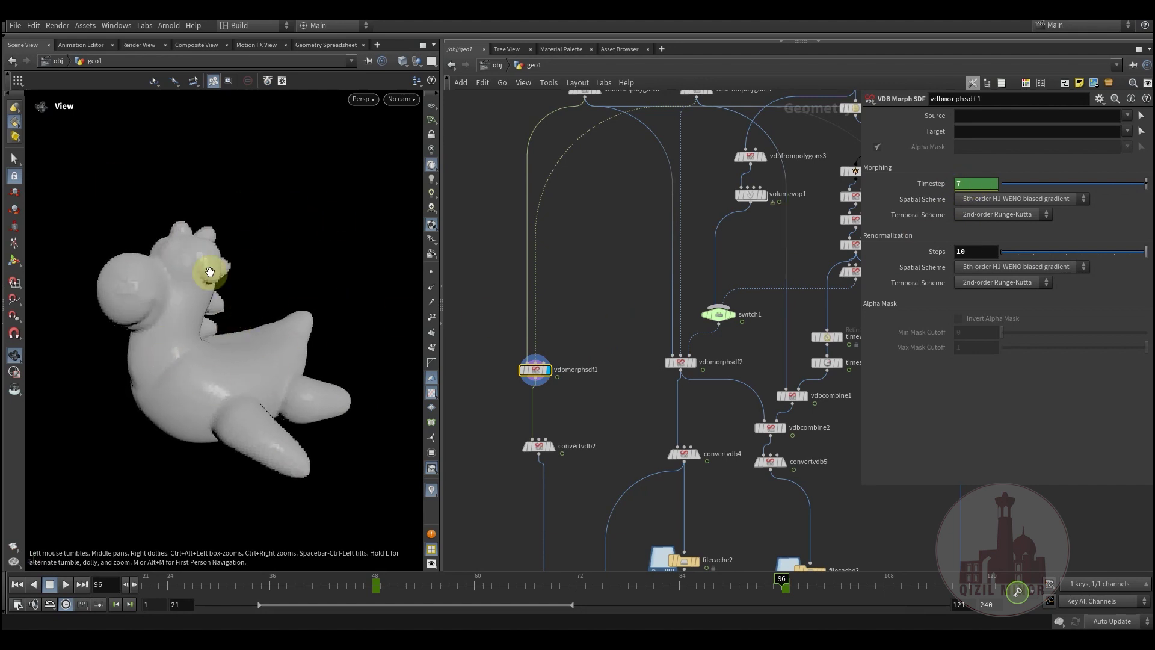
pyautogui.moveTo(240, 374); pyautogui.dragTo(240, 240)
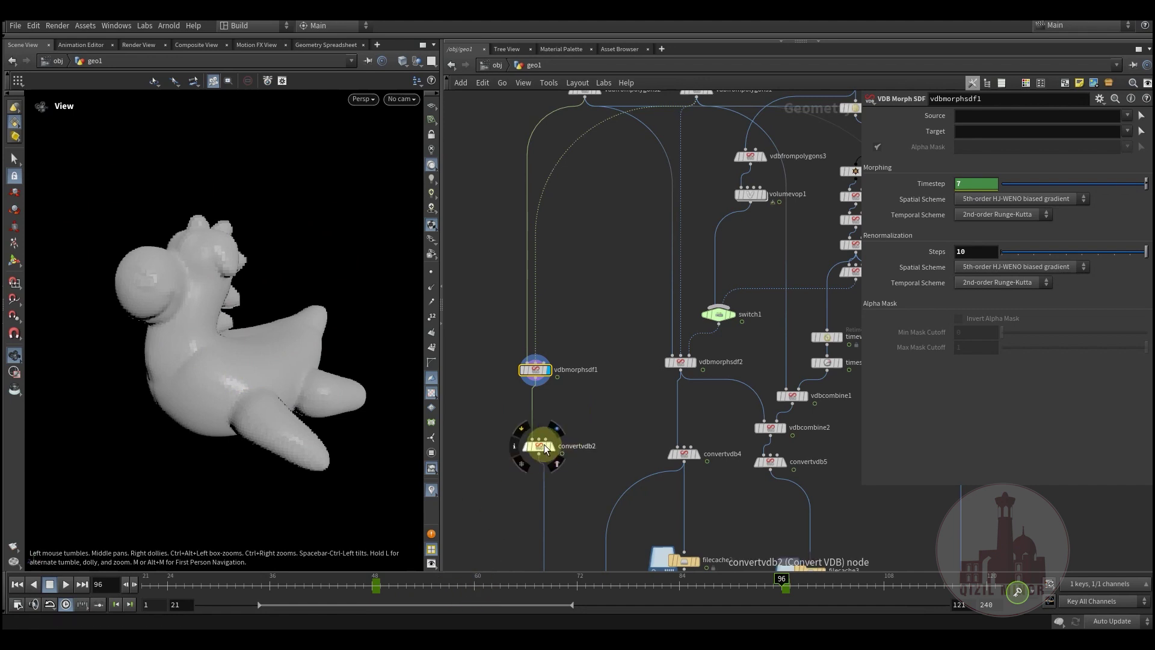
# - Display the convertvdb2 output and inspect the converted morph from another angle
pyautogui.click(555, 430)
pyautogui.moveTo(500, 521); pyautogui.dragTo(516, 477, button='middle')
pyautogui.moveTo(286, 363); pyautogui.dragTo(320, 364)
# - Select vdbfrompolygons2 and vdbfrompolygons1 together to review their shared VDB conversion settings
pyautogui.moveTo(594, 366); pyautogui.dragTo(610, 347, button='middle')
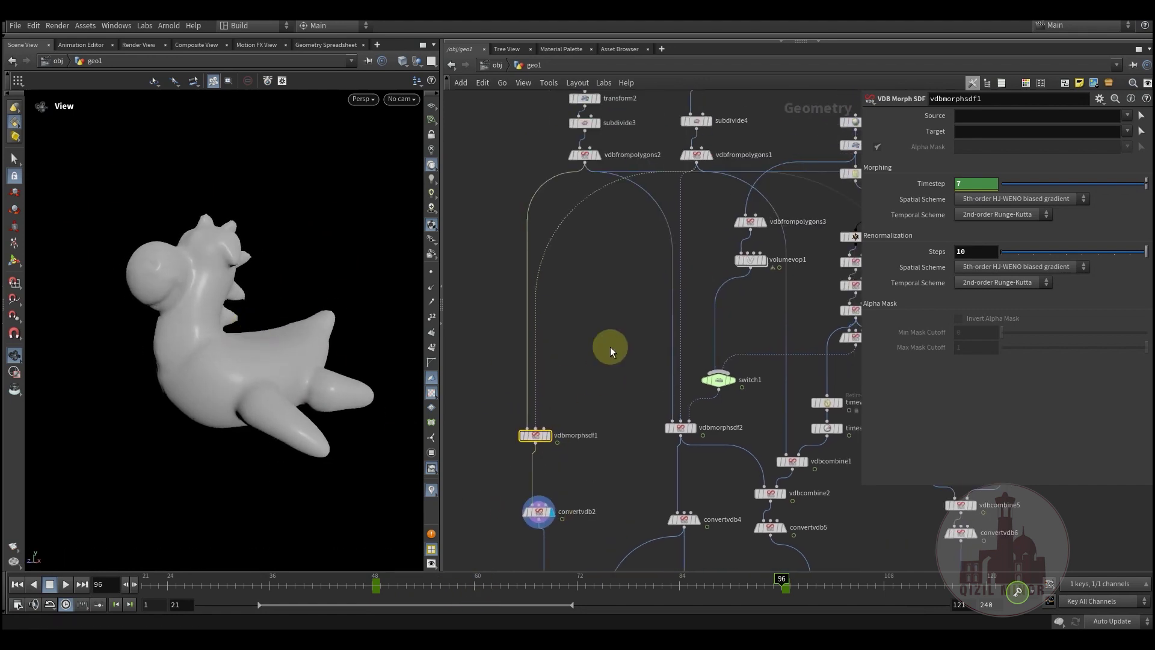
pyautogui.moveTo(600, 297); pyautogui.dragTo(576, 272, button='middle')
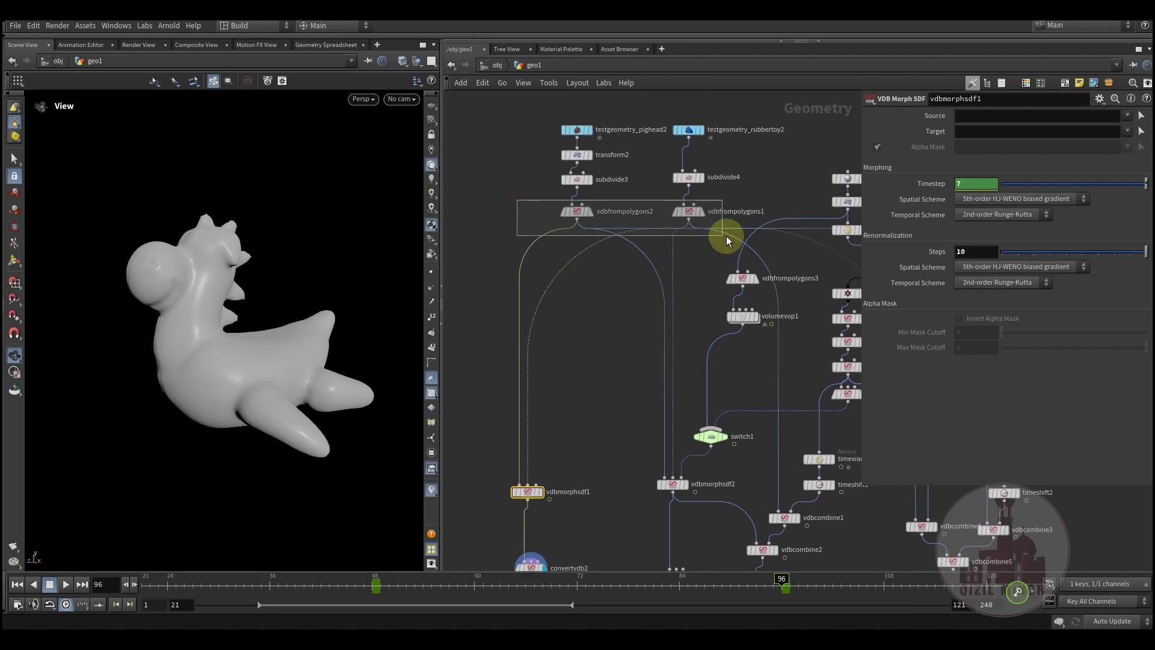
pyautogui.moveTo(727, 236); pyautogui.dragTo(727, 236)
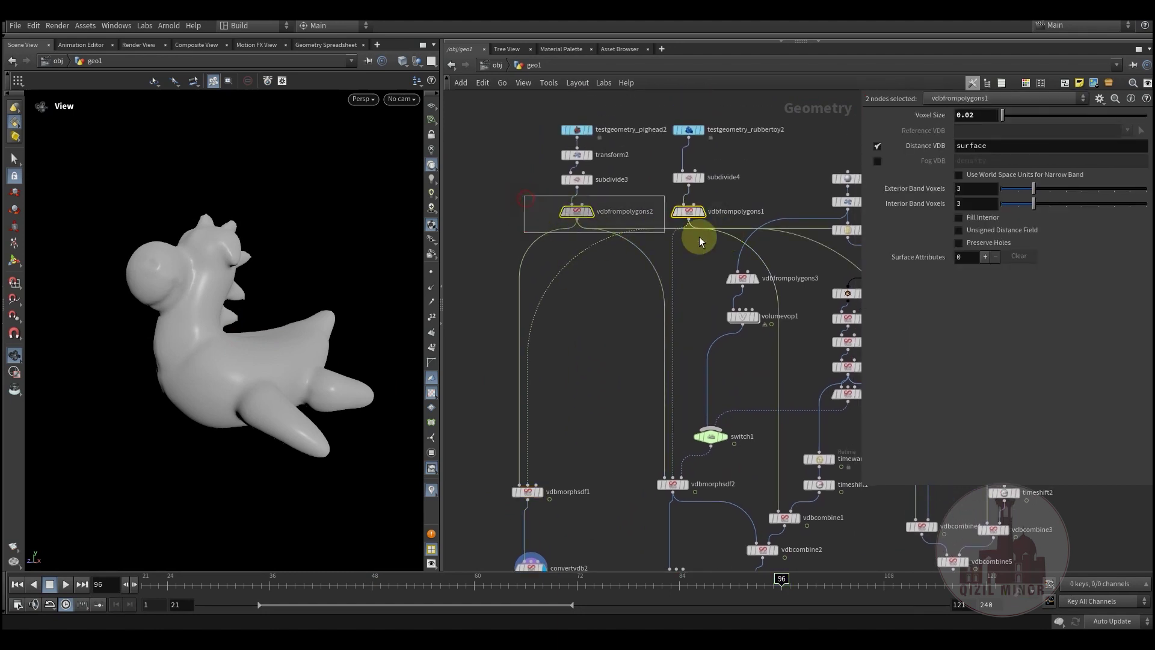
pyautogui.moveTo(528, 200); pyautogui.dragTo(697, 229)
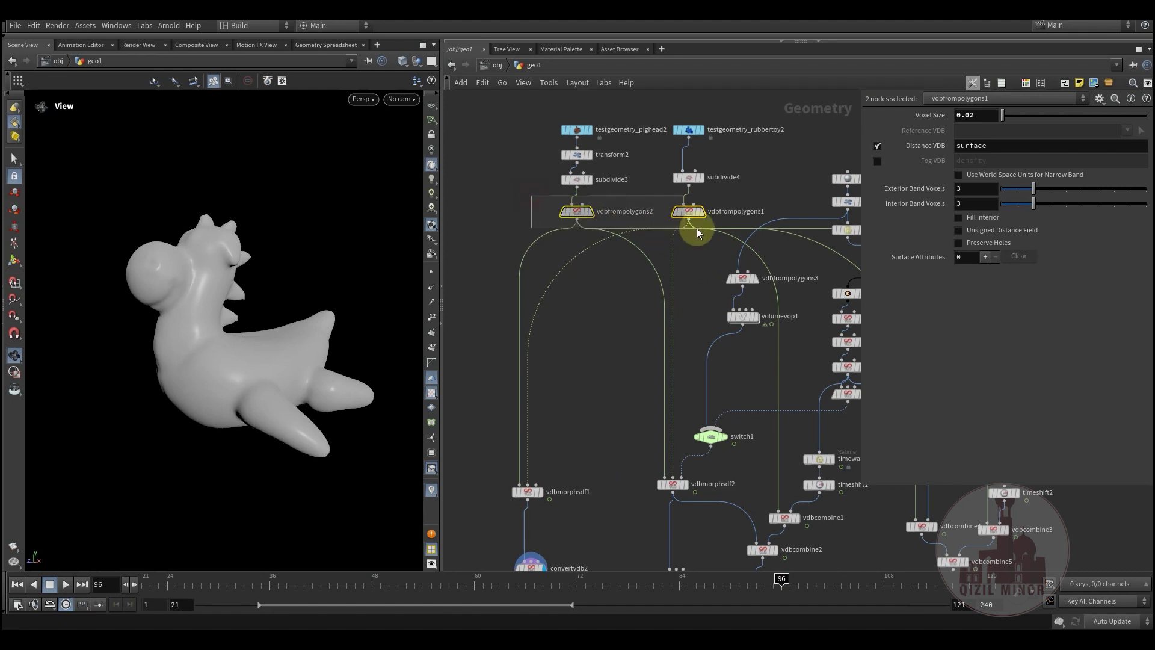
pyautogui.moveTo(258, 353); pyautogui.dragTo(258, 335)
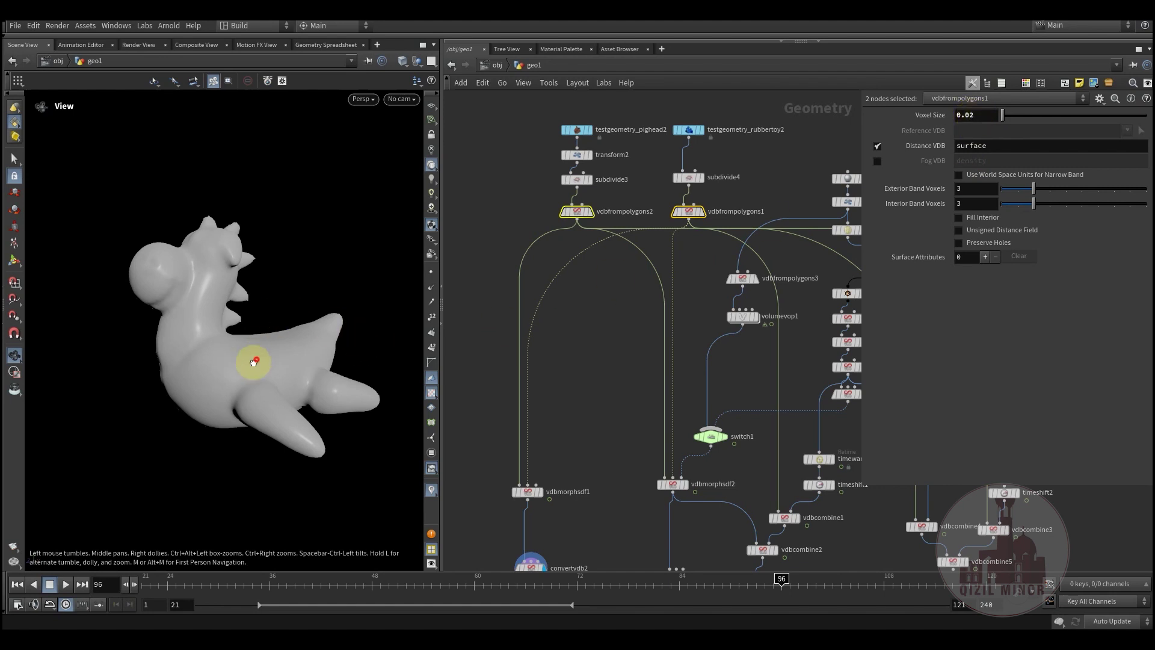
# - Display the filecache1 output and move the timeline to frame 83 to review the cached morph
pyautogui.moveTo(255, 361); pyautogui.dragTo(225, 383)
pyautogui.moveTo(225, 383); pyautogui.dragTo(248, 383, button='middle')
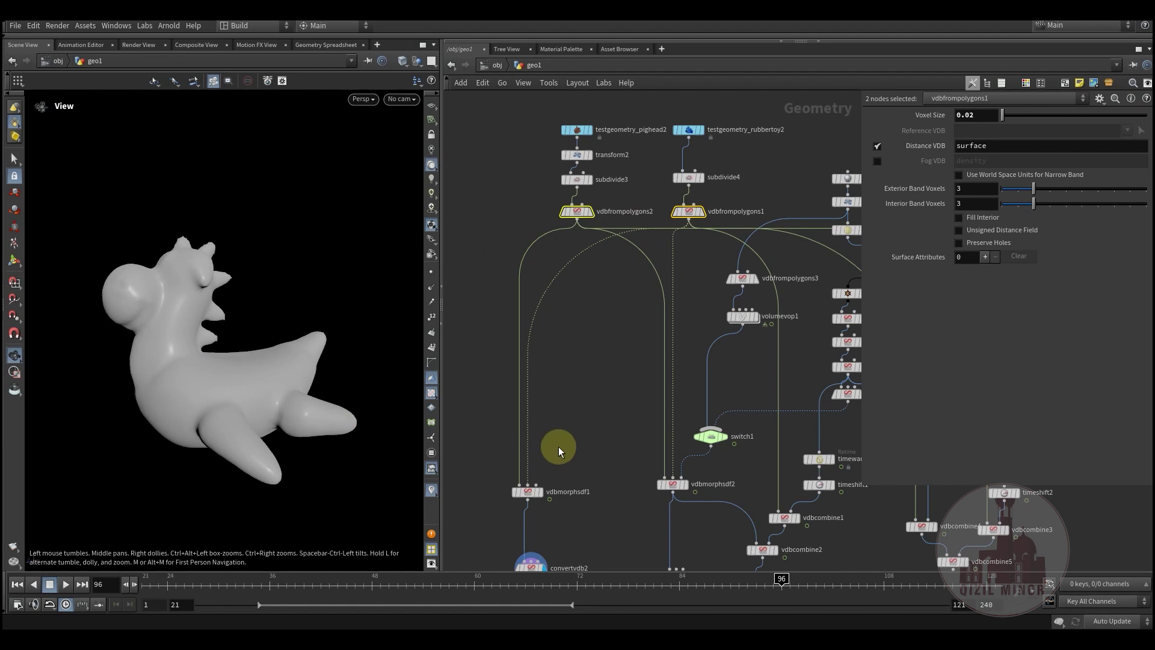
pyautogui.moveTo(558, 446); pyautogui.dragTo(537, 388, button='middle')
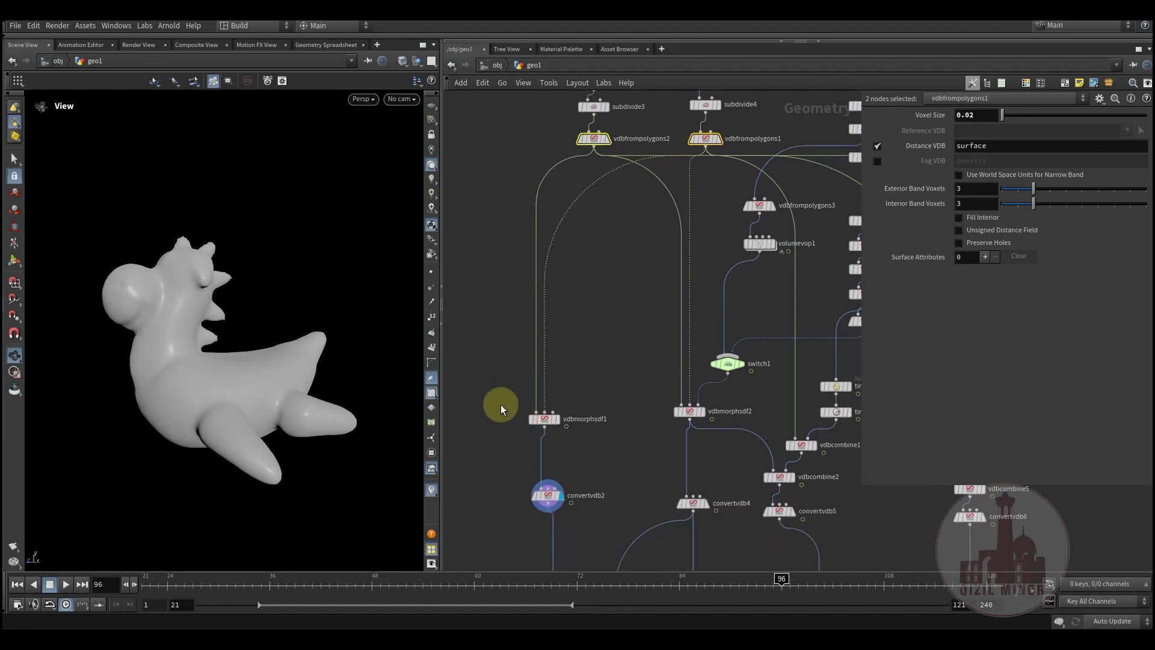
pyautogui.moveTo(601, 448); pyautogui.dragTo(606, 358, button='middle')
pyautogui.moveTo(209, 405); pyautogui.dragTo(231, 391)
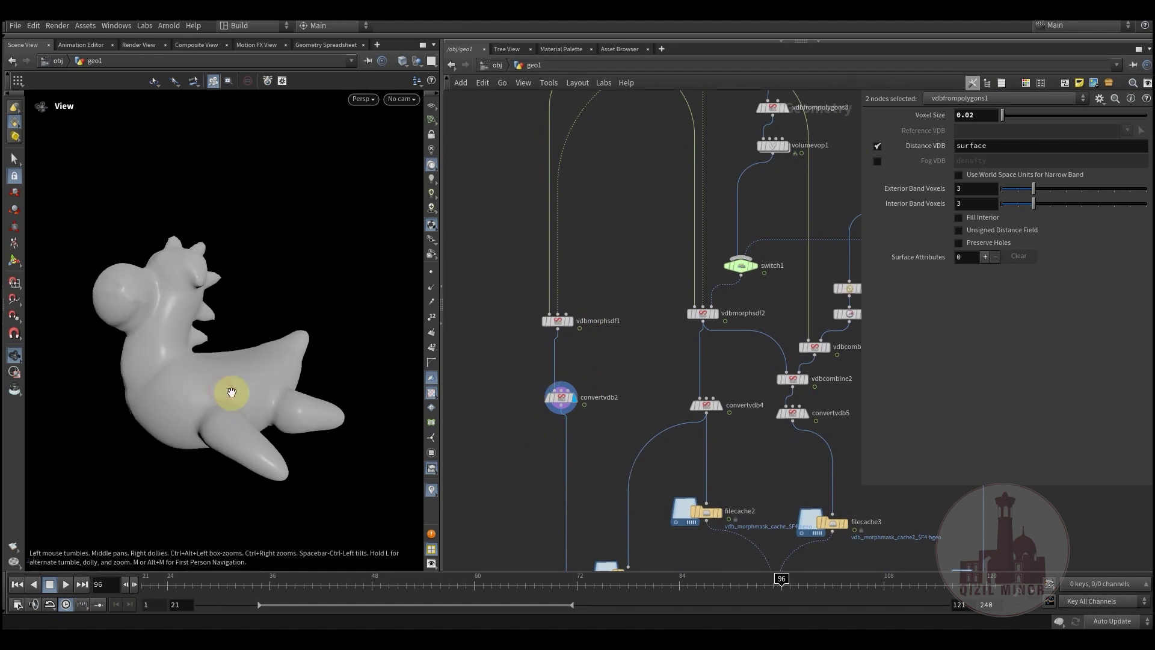
pyautogui.moveTo(545, 496); pyautogui.dragTo(556, 303, button='middle')
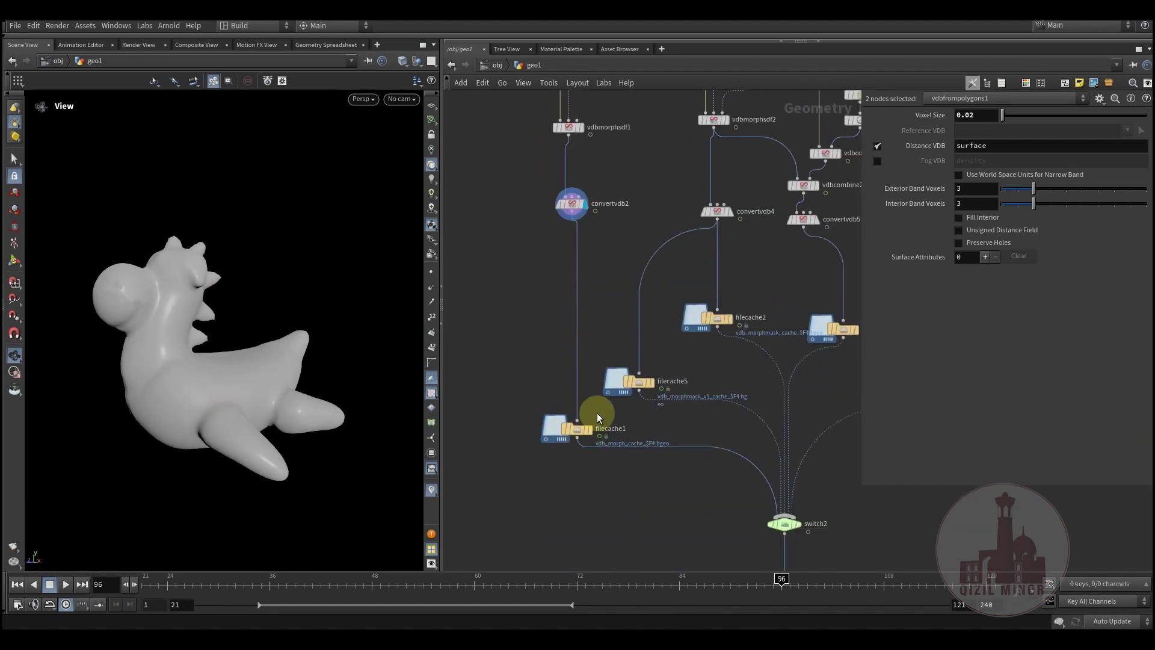
pyautogui.click(589, 428)
pyautogui.moveTo(387, 574); pyautogui.dragTo(671, 611)
# - Set the timeline to frame 40 and display the vdbmorphsdf2 node
pyautogui.click(598, 274)
pyautogui.moveTo(595, 244); pyautogui.dragTo(552, 475, button='middle')
pyautogui.moveTo(574, 391); pyautogui.dragTo(572, 422, button='middle')
pyautogui.scroll(1, 561, 374)
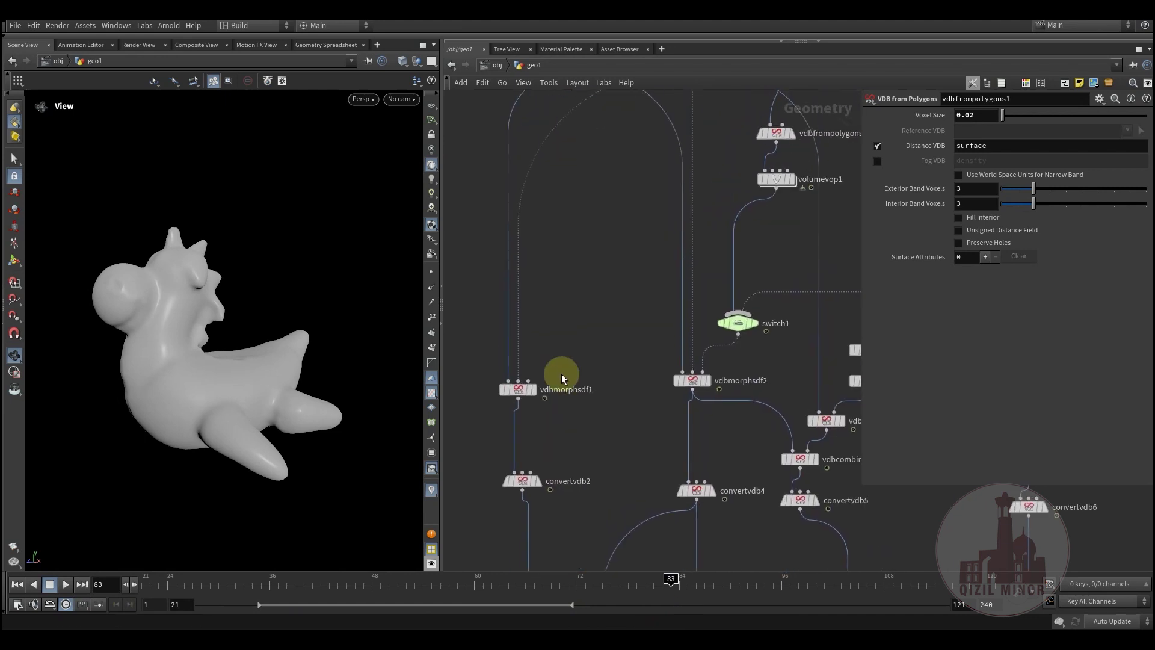
pyautogui.click(529, 381)
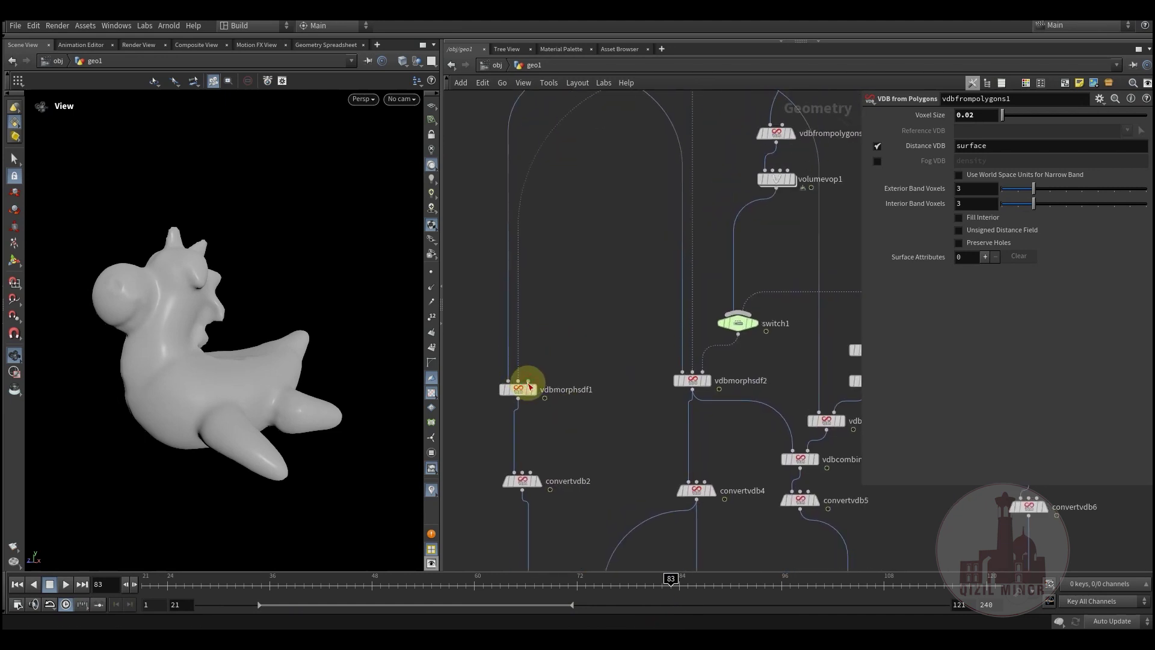
pyautogui.click(590, 309)
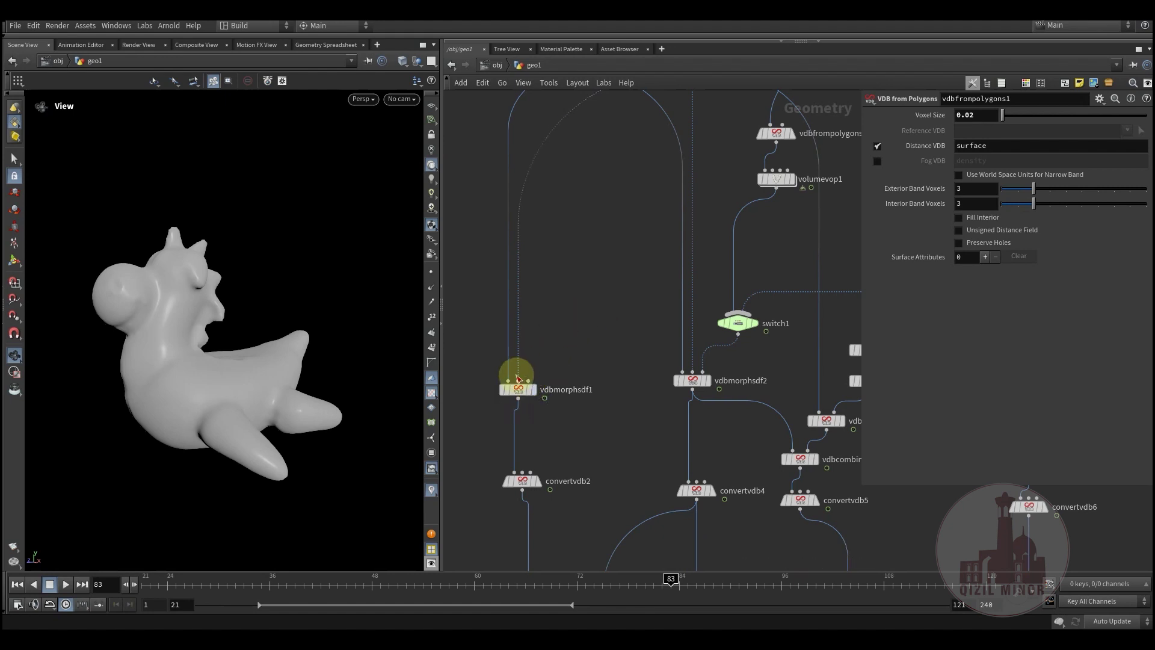
pyautogui.moveTo(625, 323); pyautogui.dragTo(584, 325, button='middle')
pyautogui.moveTo(187, 348); pyautogui.dragTo(195, 376)
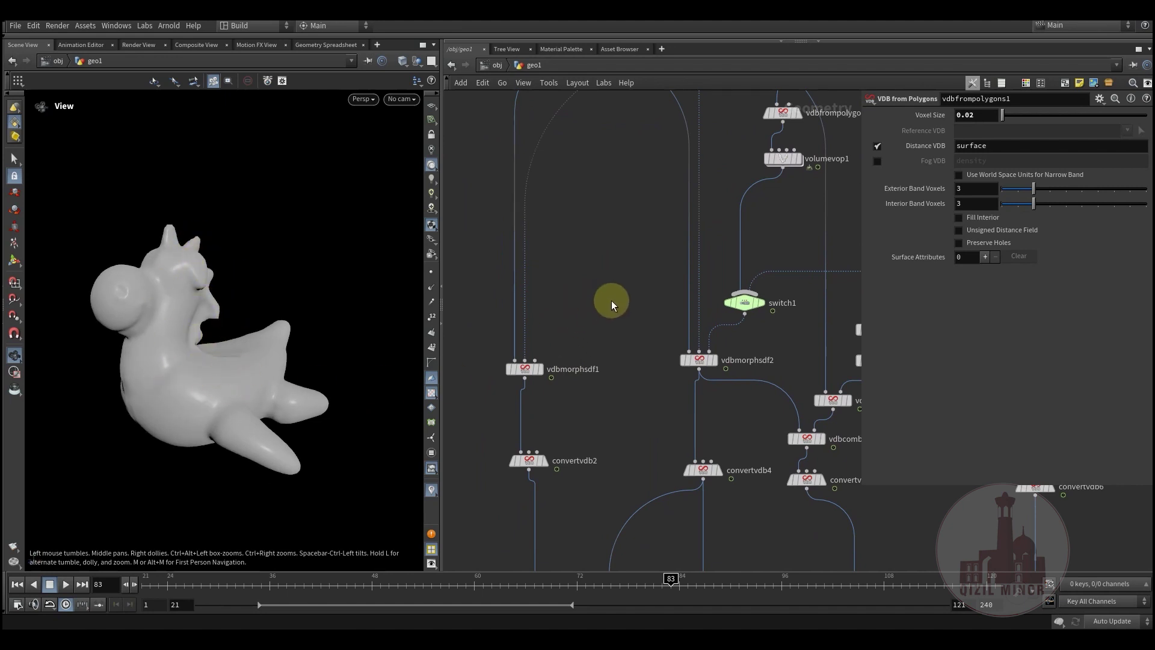
pyautogui.moveTo(639, 301); pyautogui.dragTo(577, 376, button='middle')
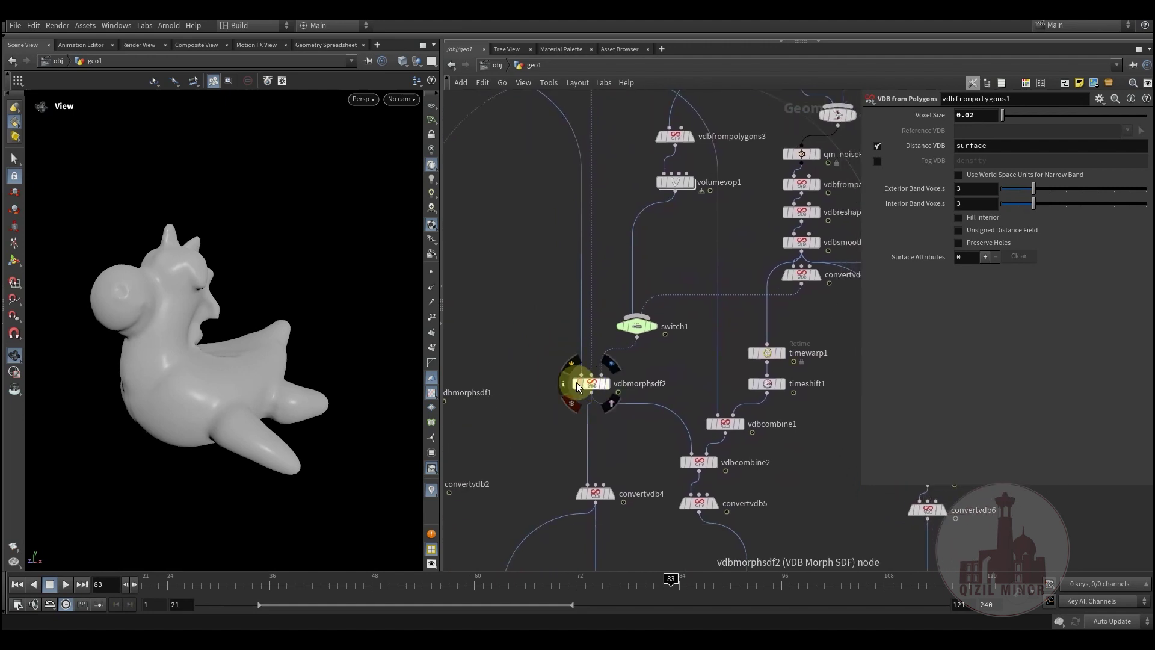
pyautogui.moveTo(287, 585); pyautogui.dragTo(304, 585)
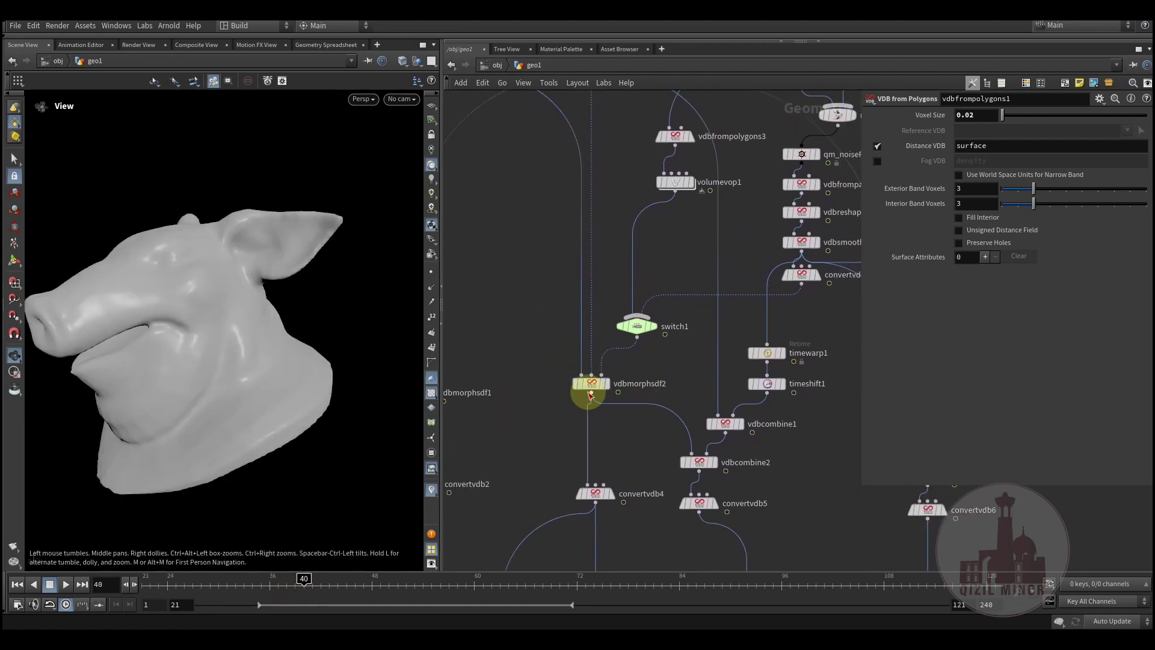
pyautogui.moveTo(609, 377)
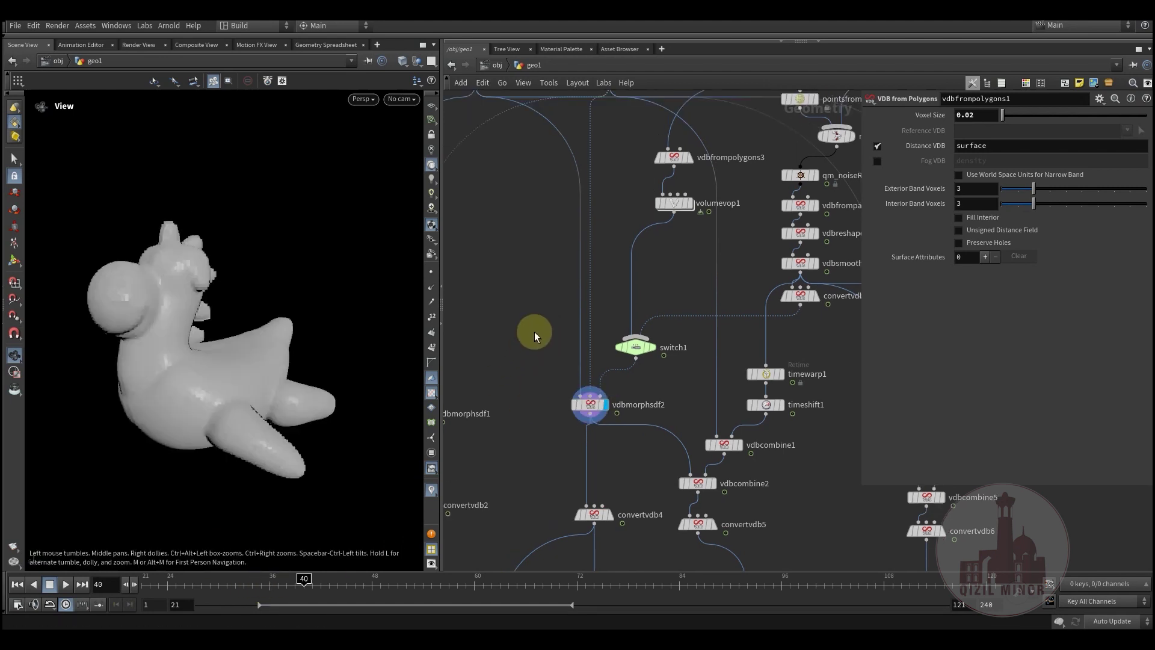
# - Template the transform3 node and examine its sphere wireframe around the displayed morph
pyautogui.moveTo(534, 331); pyautogui.dragTo(527, 356, button='middle')
pyautogui.moveTo(635, 281); pyautogui.dragTo(606, 400, button='middle')
pyautogui.moveTo(710, 232)
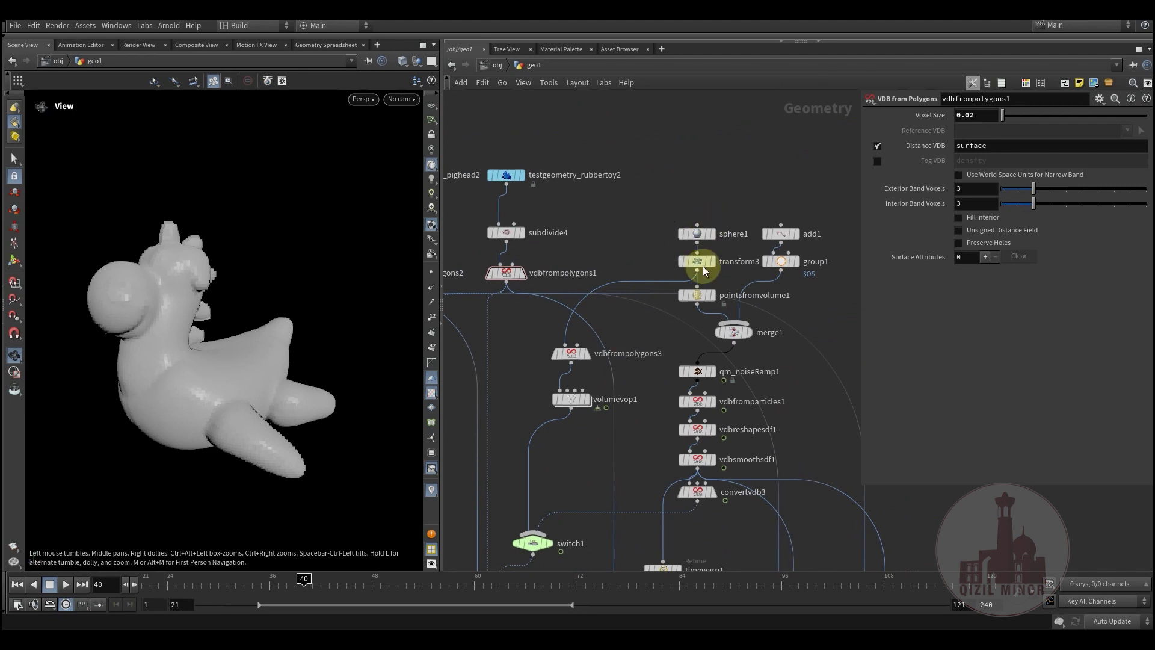
pyautogui.click(719, 274)
pyautogui.moveTo(279, 429); pyautogui.dragTo(301, 343)
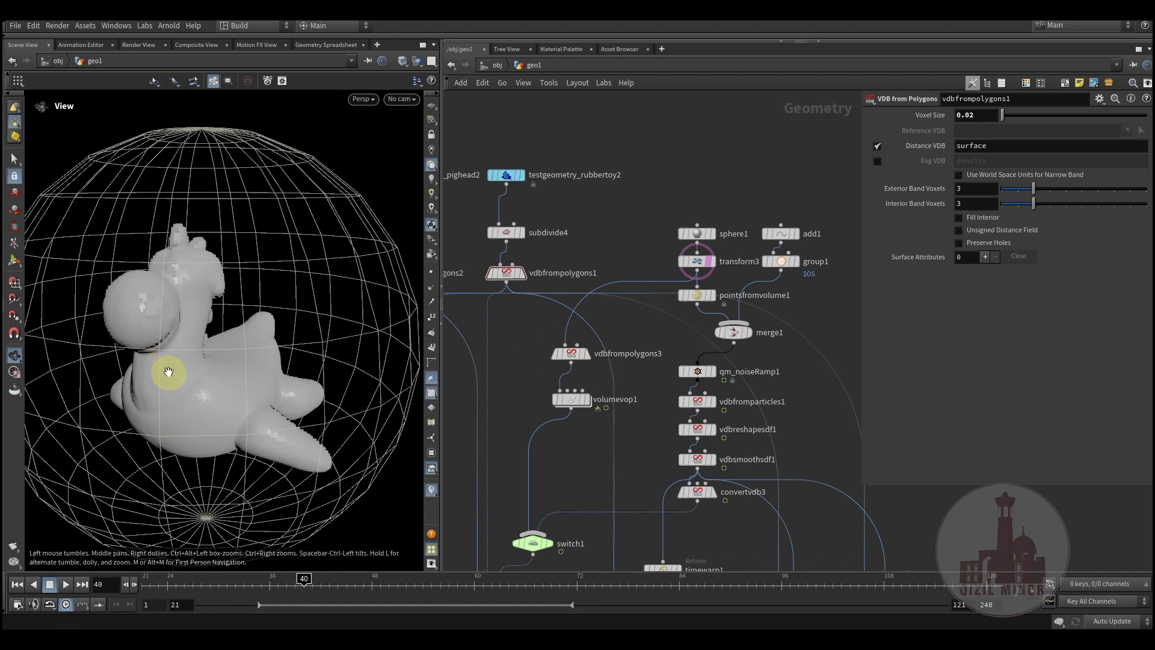
# - Display and select vdbfrompolygons3 to review its fog VDB, and look at the turbulent noise network inside volumevop1
pyautogui.moveTo(573, 359)
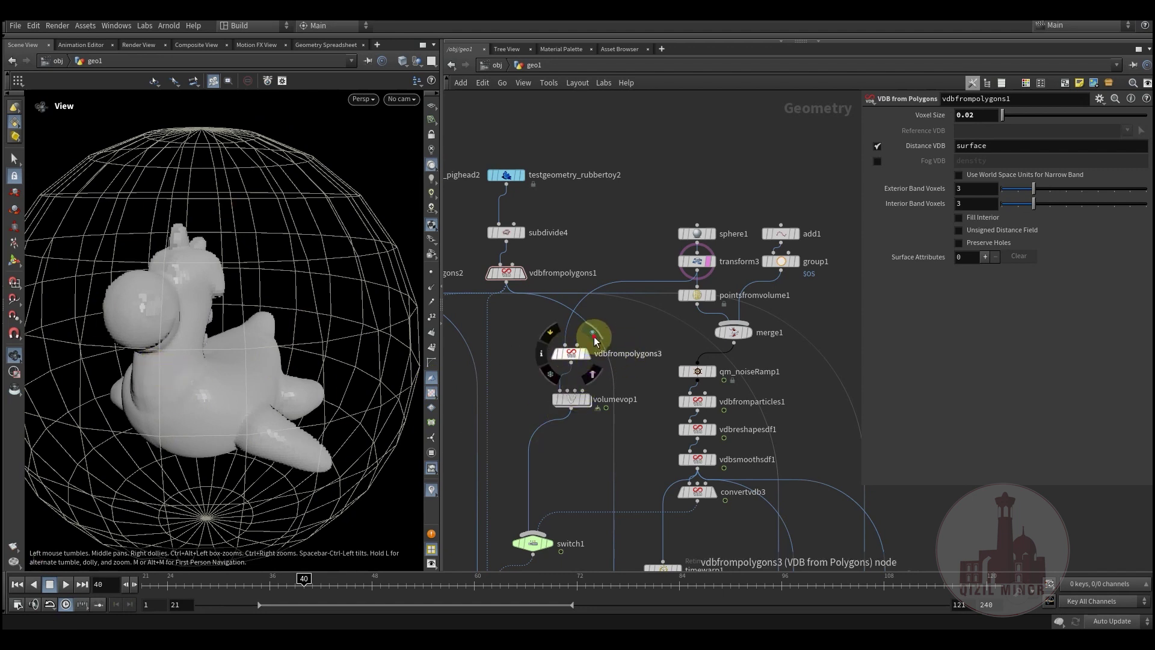
pyautogui.click(594, 340)
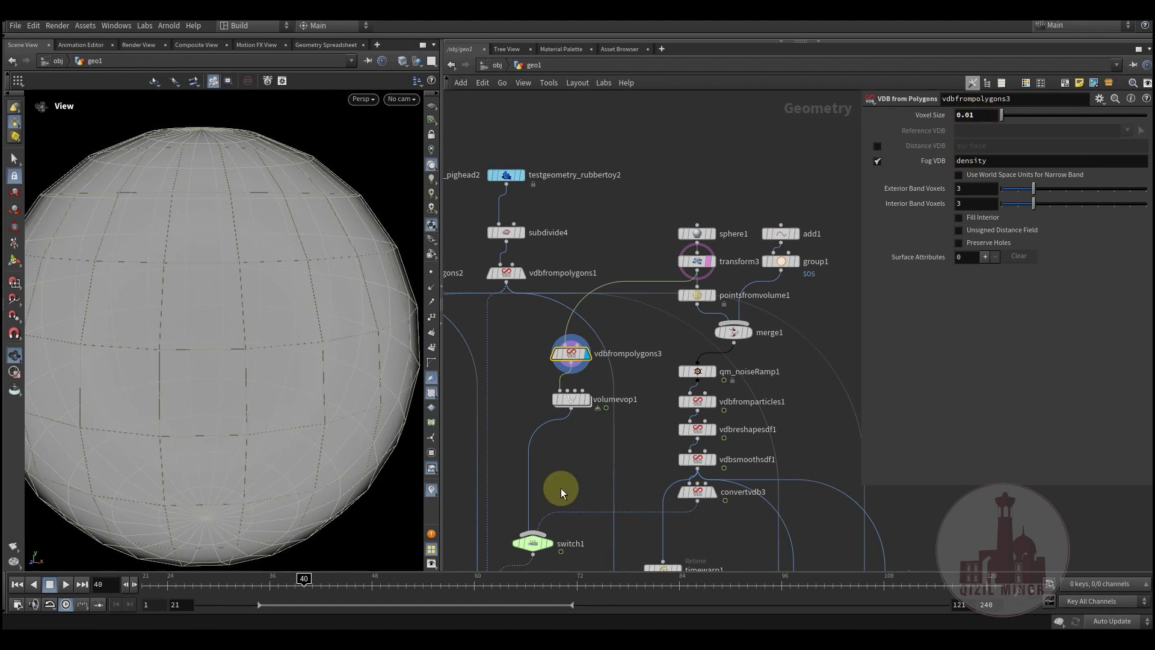
pyautogui.doubleClick(580, 361)
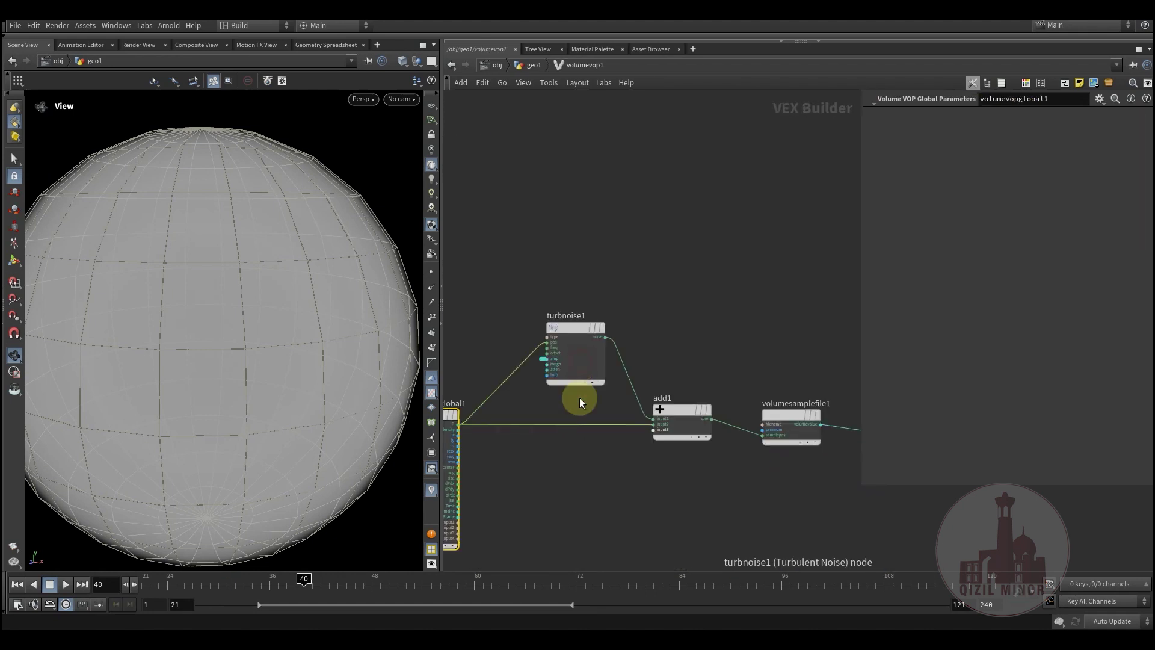
pyautogui.click(535, 65)
# - Display and select volumevop1, and review how its noise mask develops at frames 77 and 84
pyautogui.click(580, 366)
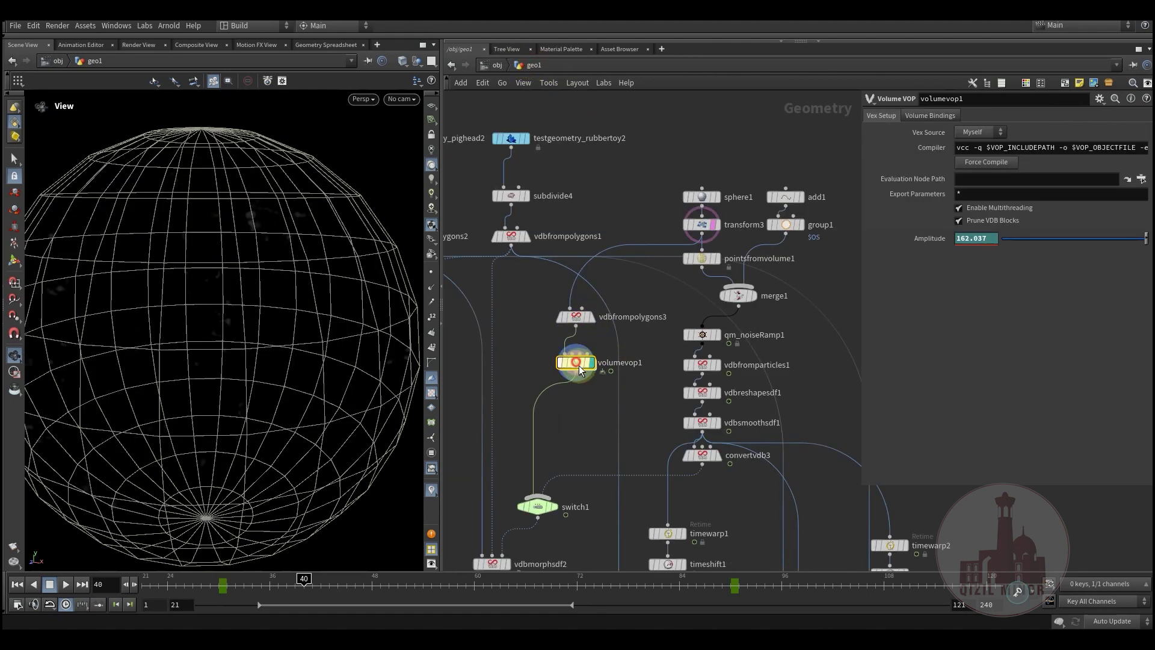
pyautogui.moveTo(581, 453); pyautogui.dragTo(590, 410, button='middle')
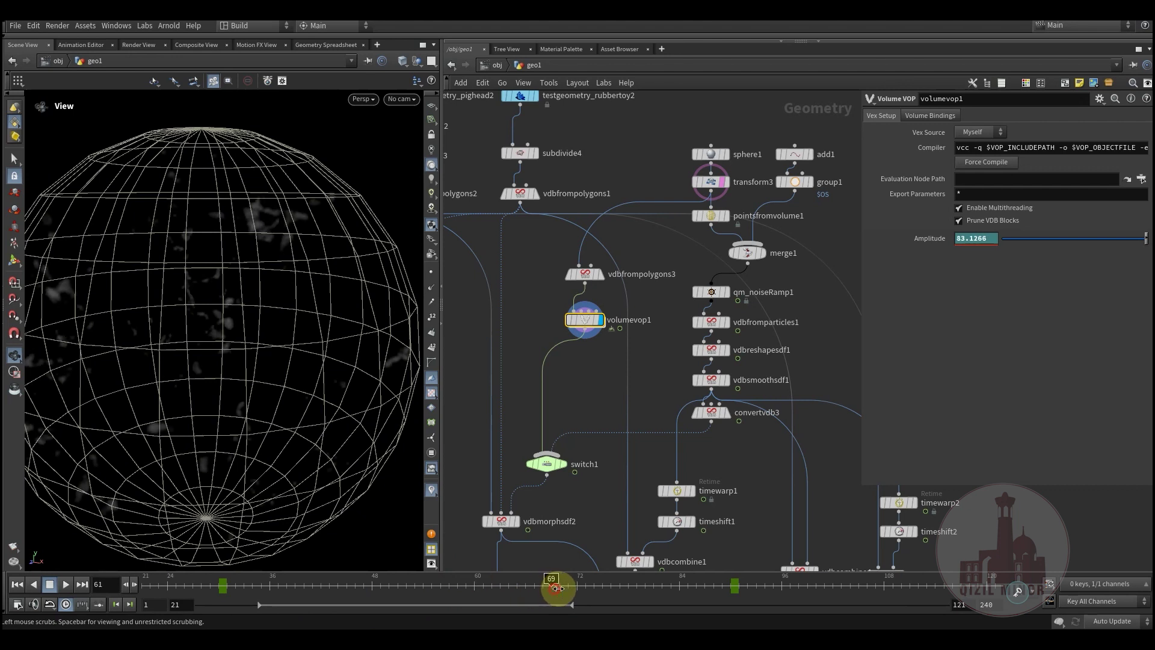
pyautogui.moveTo(557, 588); pyautogui.dragTo(621, 580)
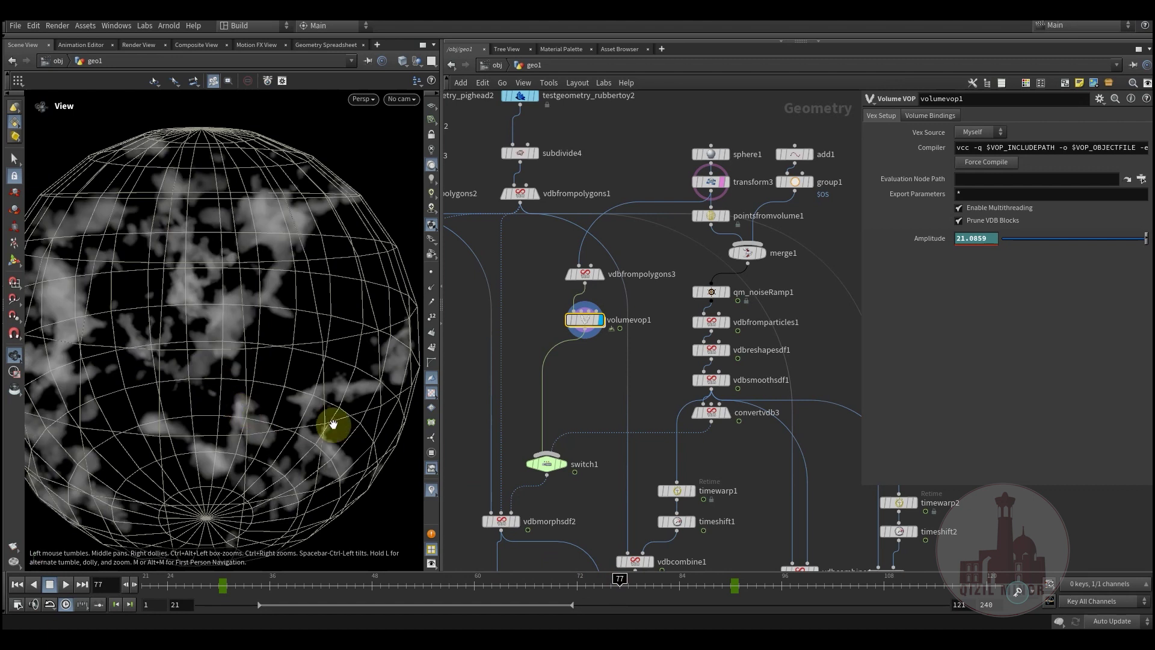
pyautogui.click(692, 591)
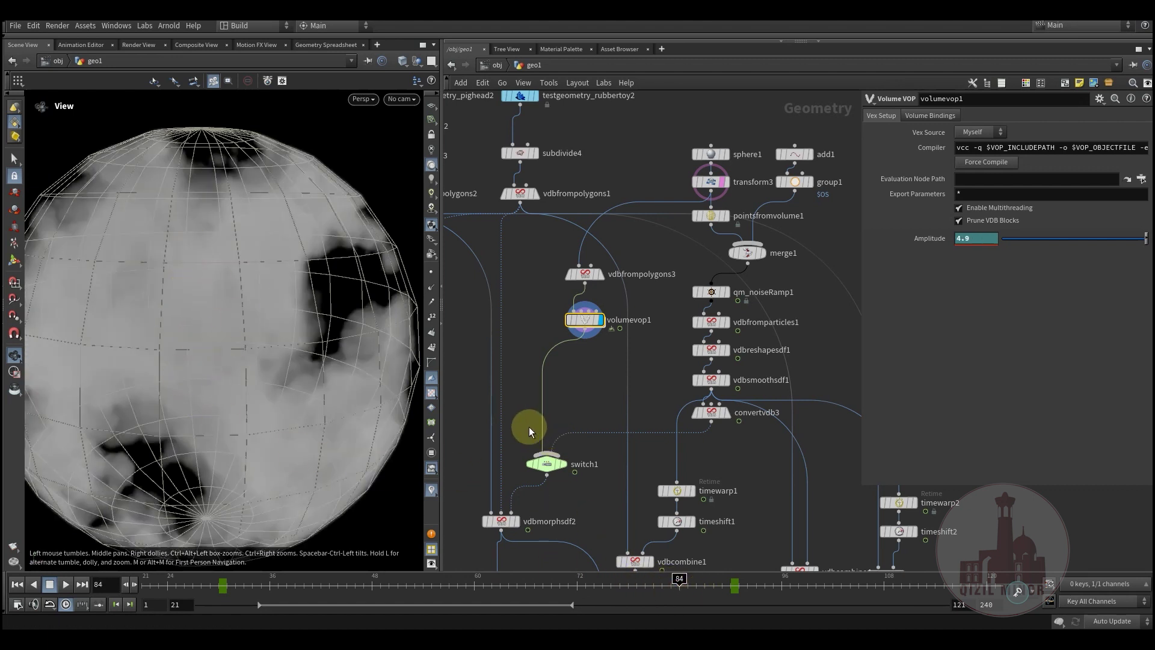
# - Display vdbmorphsdf2 at frame 89, and inspect the masked morph at frame 79 from another angle
pyautogui.moveTo(519, 429); pyautogui.dragTo(570, 306, button='middle')
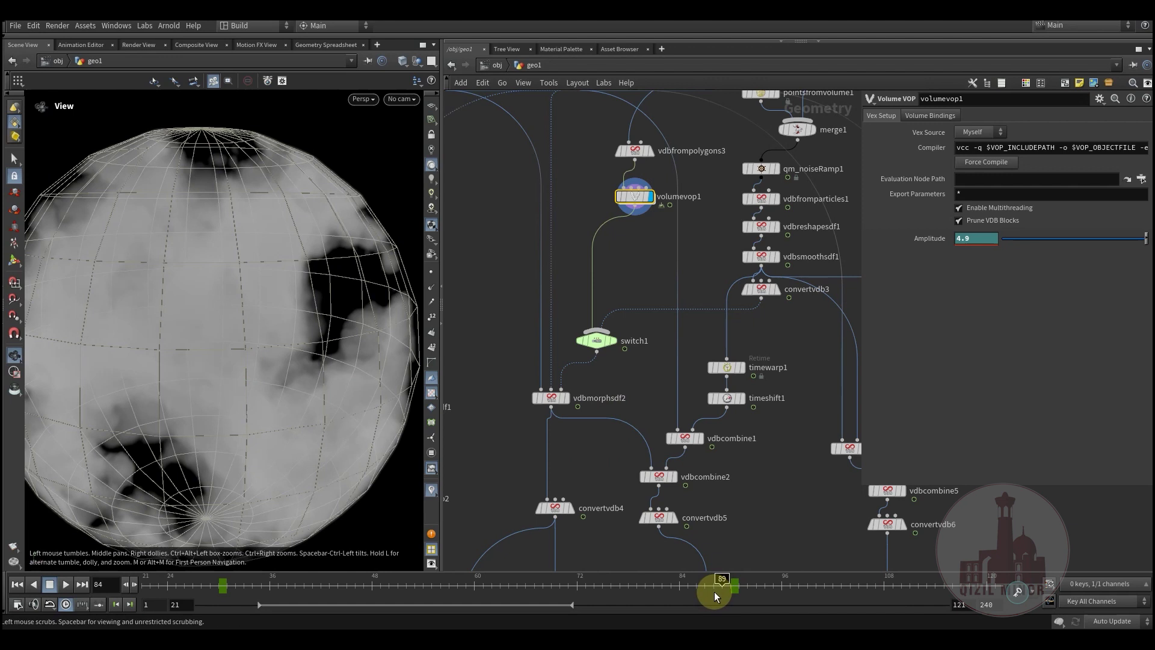
pyautogui.moveTo(548, 403)
pyautogui.click(578, 384)
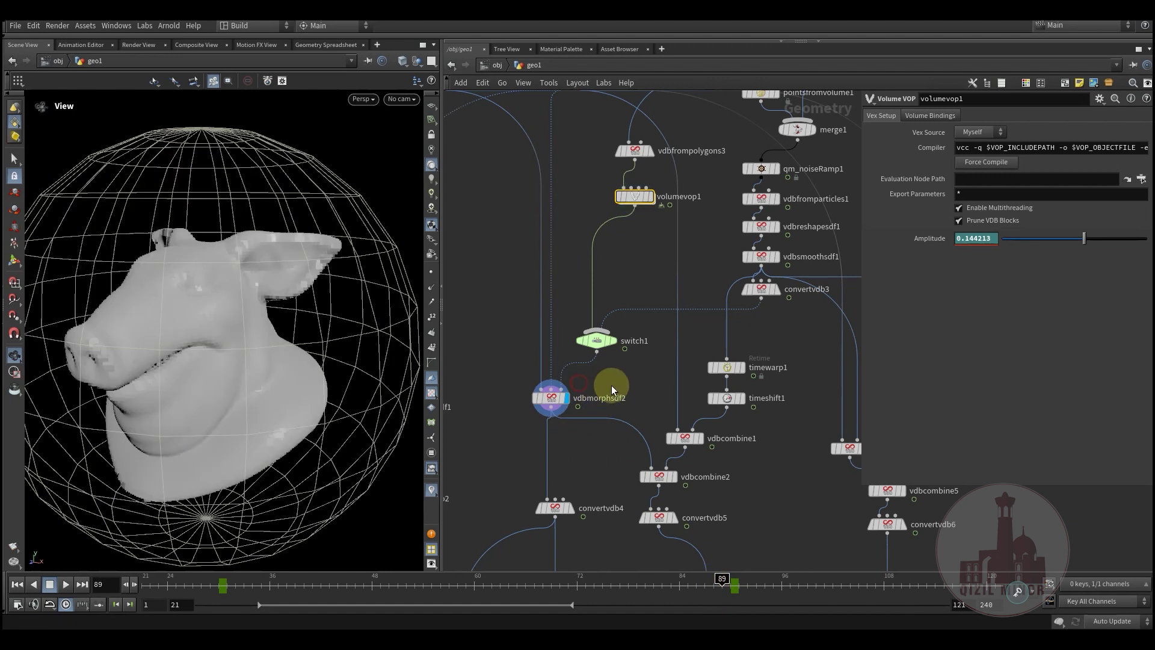
pyautogui.moveTo(622, 386); pyautogui.dragTo(636, 356, button='middle')
pyautogui.click(640, 587)
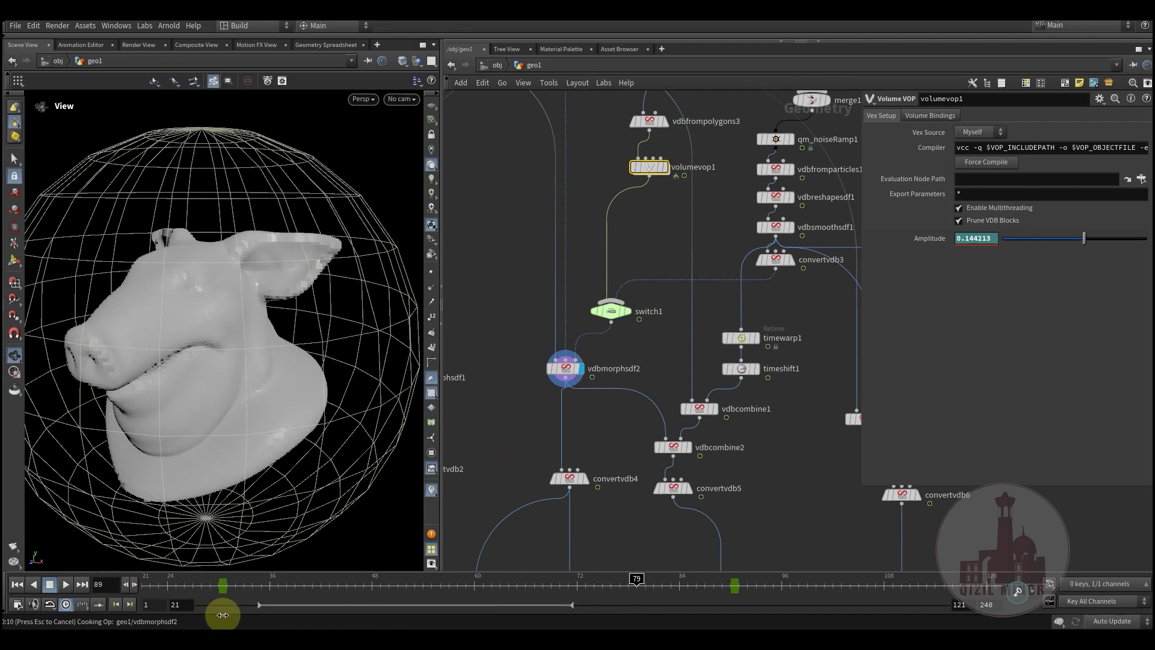
pyautogui.moveTo(211, 362); pyautogui.dragTo(243, 328)
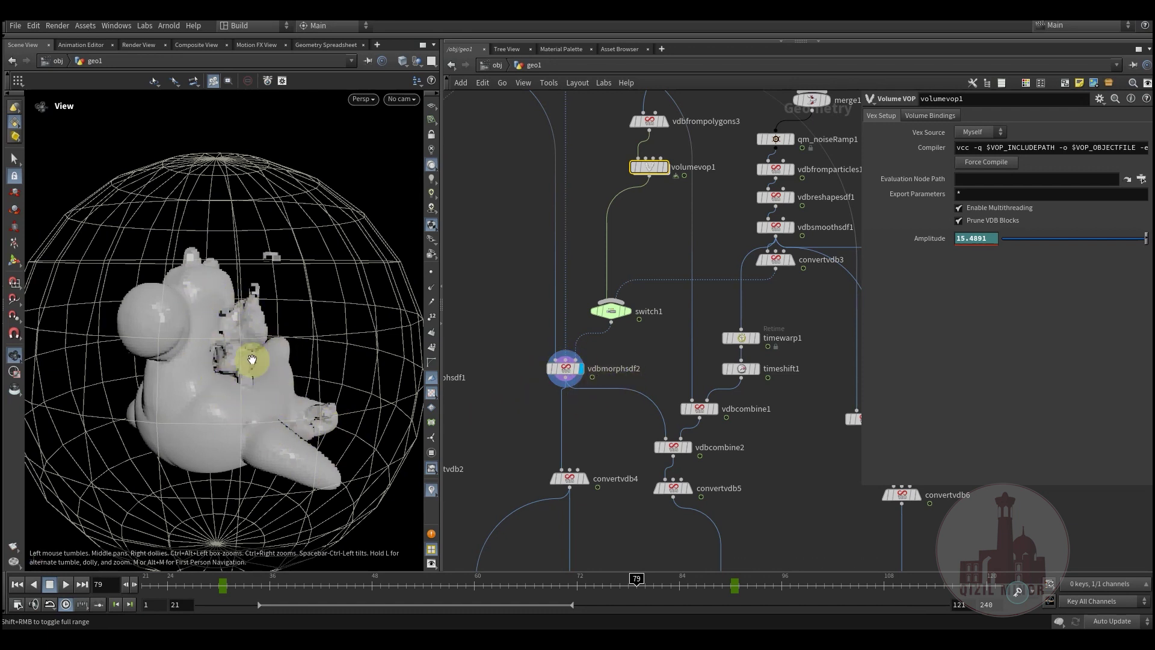
# - Display the filecache2 output and scrub the cached masked morph to frames 54 and 55
pyautogui.moveTo(587, 418); pyautogui.dragTo(590, 367, button='middle')
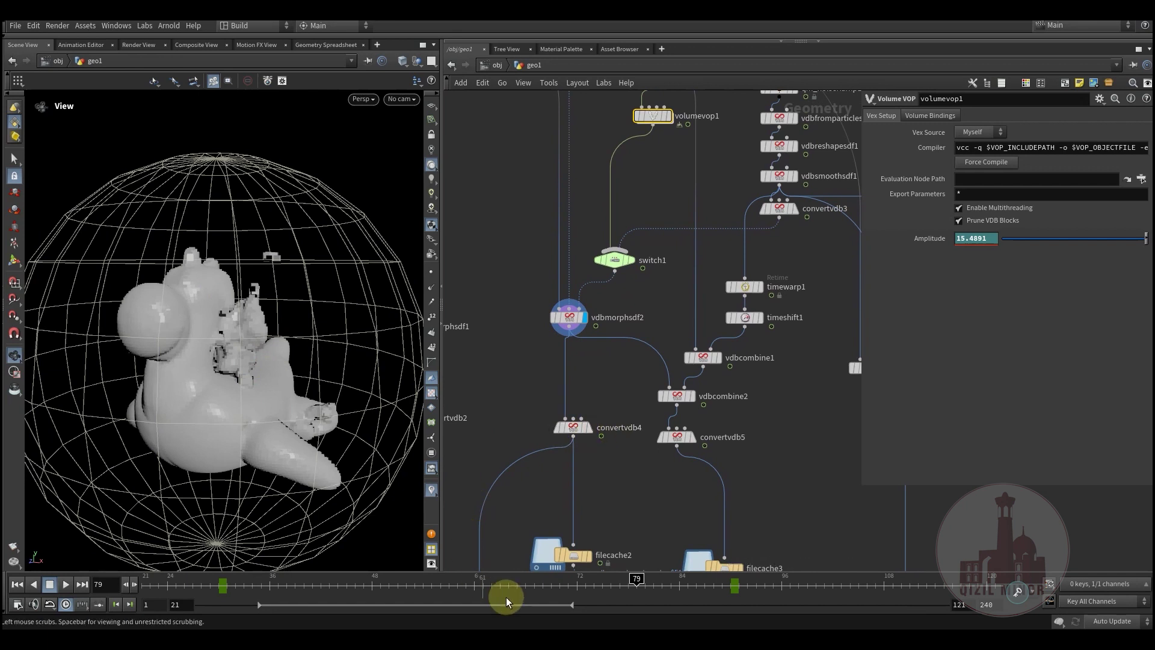
pyautogui.moveTo(616, 517); pyautogui.dragTo(564, 454, button='middle')
pyautogui.click(592, 432)
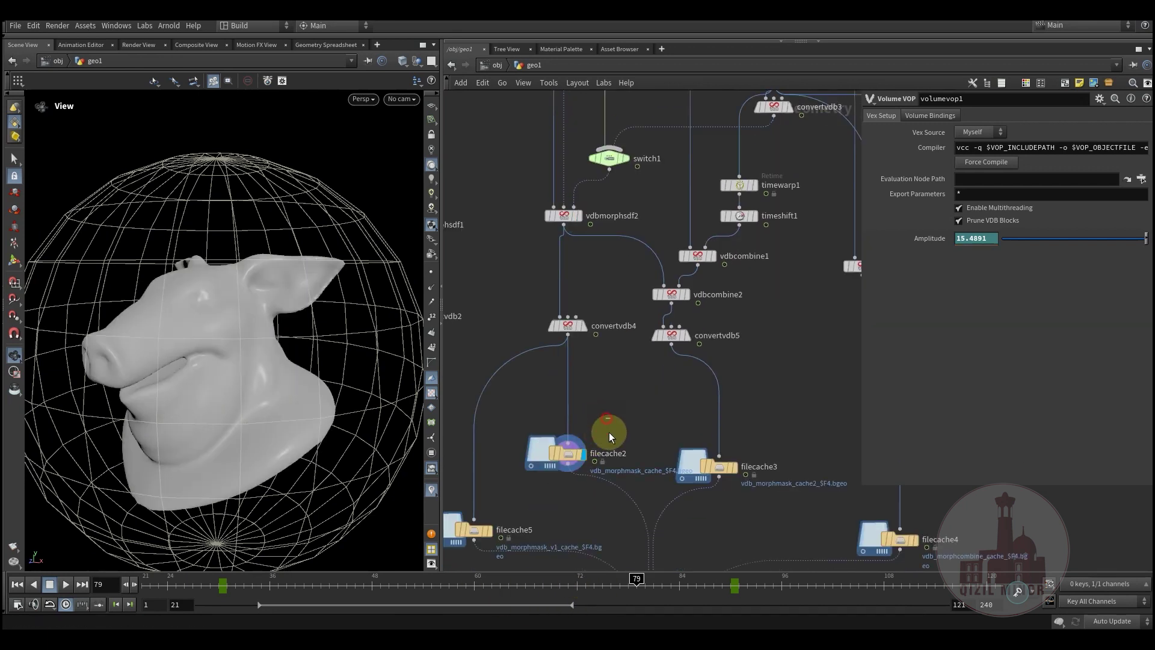
pyautogui.moveTo(549, 588); pyautogui.dragTo(424, 593)
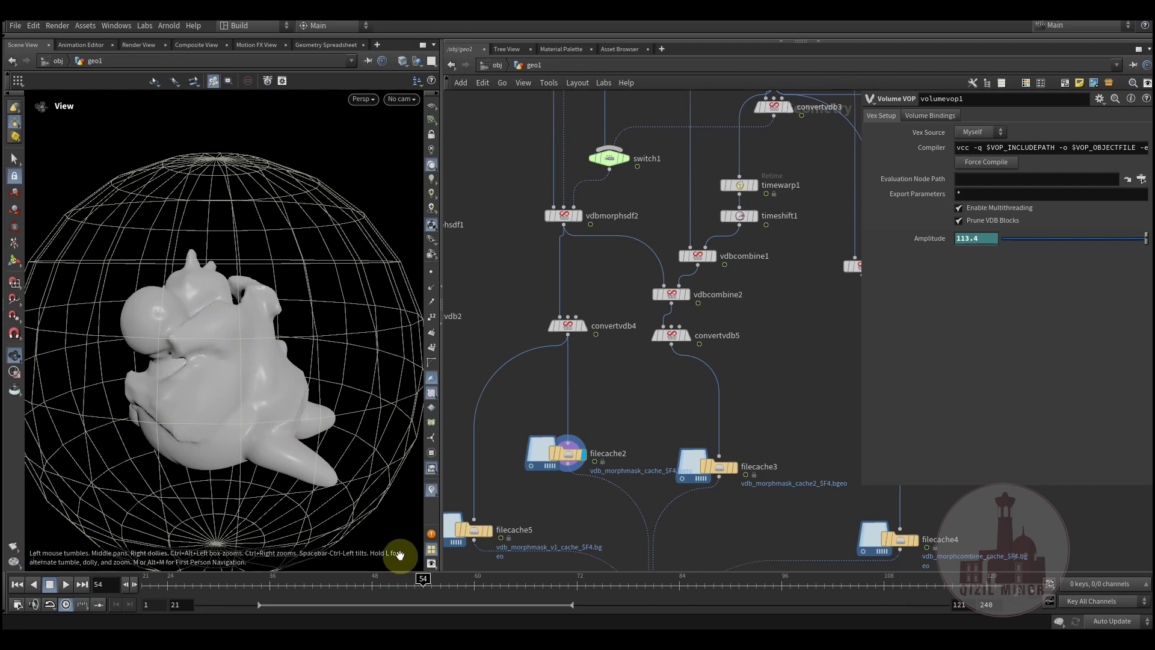
pyautogui.moveTo(416, 580); pyautogui.dragTo(442, 584)
# - Trace the nodes feeding filecache2 back to volumevop1, and compare the cached morph at frames 54 and 56
pyautogui.moveTo(626, 177); pyautogui.dragTo(617, 372, button='middle')
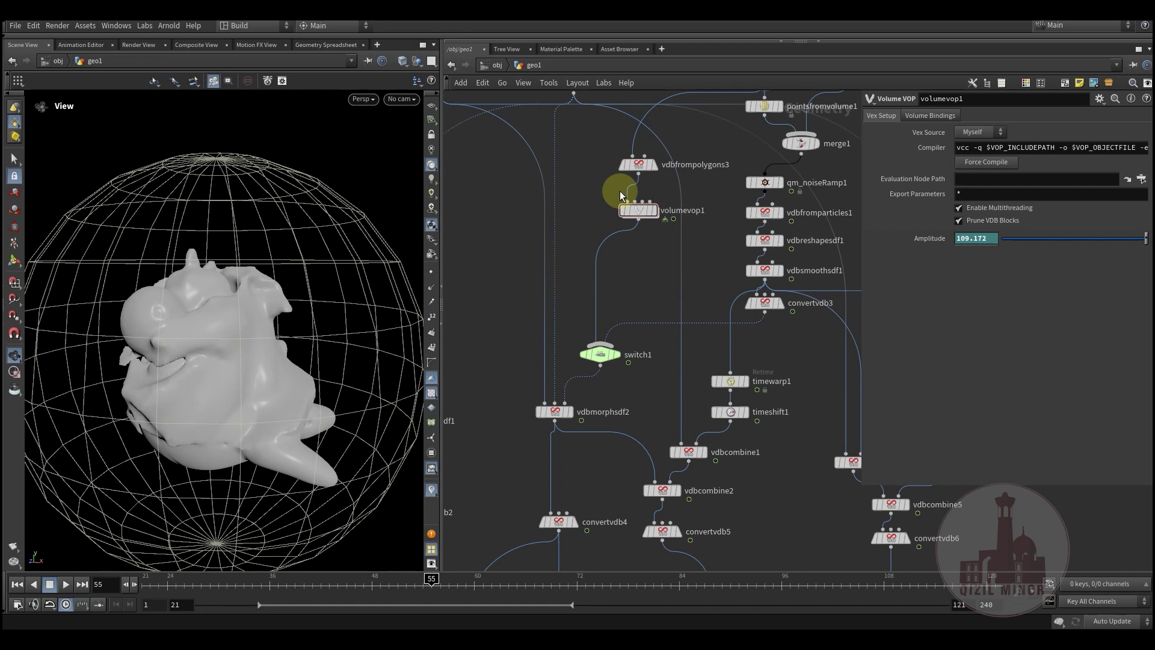
pyautogui.moveTo(646, 240); pyautogui.dragTo(668, 51, button='middle')
pyautogui.moveTo(628, 373); pyautogui.dragTo(640, 266, button='middle')
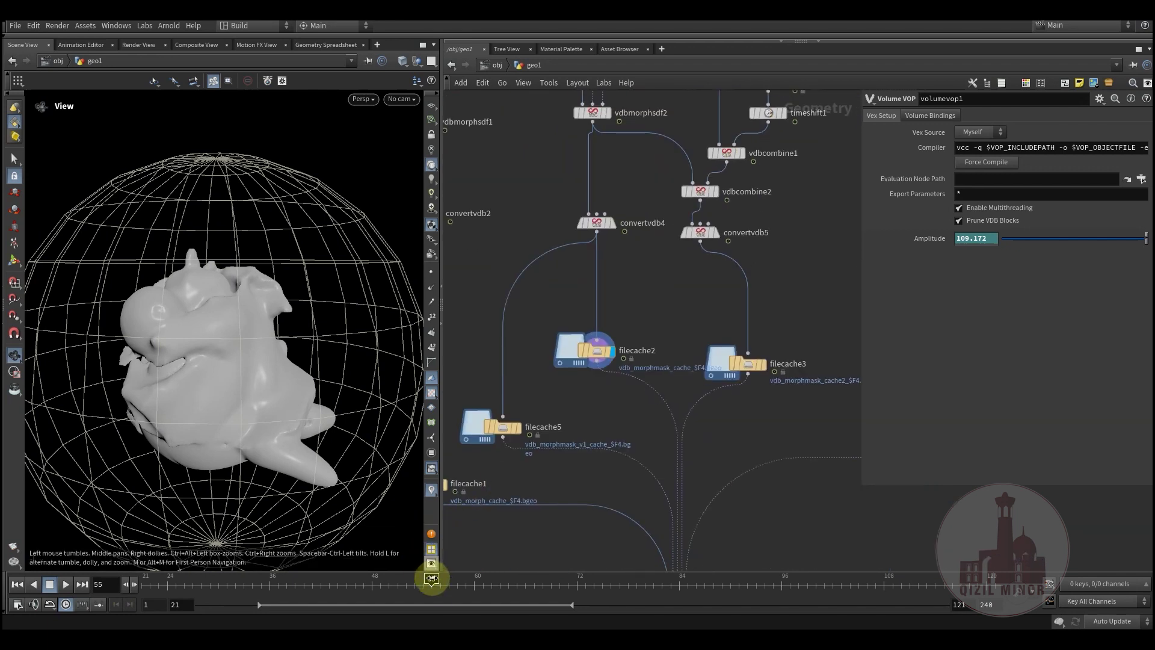
pyautogui.moveTo(432, 579)
pyautogui.mouseDown()
pyautogui.moveTo(343, 581)
pyautogui.moveTo(521, 591)
pyautogui.moveTo(330, 584)
pyautogui.moveTo(490, 590)
pyautogui.moveTo(346, 591)
pyautogui.moveTo(423, 590)
pyautogui.mouseUp()
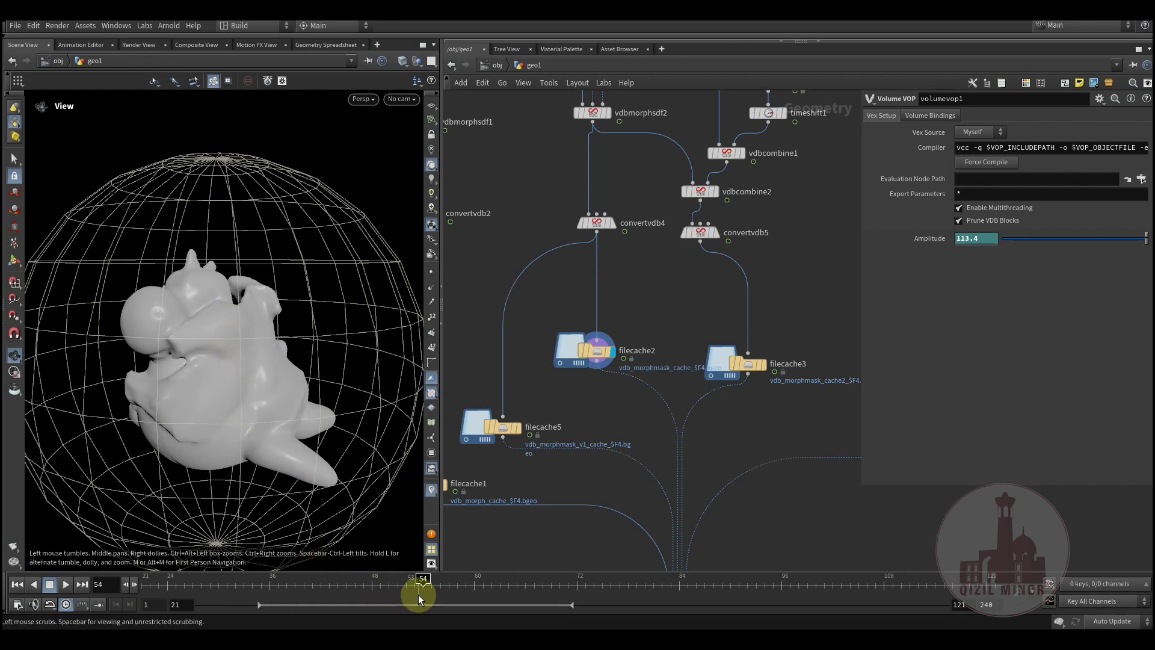
pyautogui.moveTo(417, 594)
pyautogui.mouseDown()
pyautogui.moveTo(490, 596)
pyautogui.moveTo(385, 593)
pyautogui.moveTo(511, 595)
pyautogui.moveTo(441, 593)
pyautogui.mouseUp()
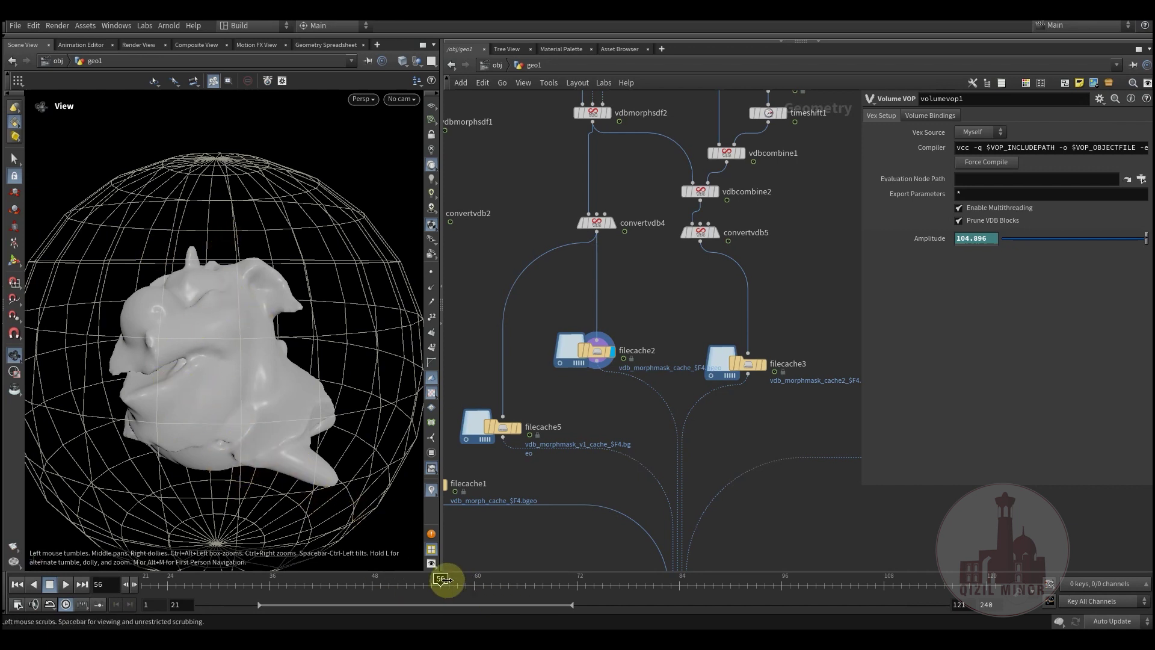
pyautogui.moveTo(444, 587); pyautogui.dragTo(492, 593)
# - Inspect the filecache2 morph at frames 54 and 57 from different angles
pyautogui.moveTo(260, 412); pyautogui.dragTo(265, 371, button='middle')
pyautogui.moveTo(441, 596)
pyautogui.mouseDown()
pyautogui.moveTo(577, 593)
pyautogui.moveTo(399, 598)
pyautogui.moveTo(523, 594)
pyautogui.moveTo(412, 597)
pyautogui.moveTo(472, 601)
pyautogui.moveTo(424, 601)
pyautogui.mouseUp()
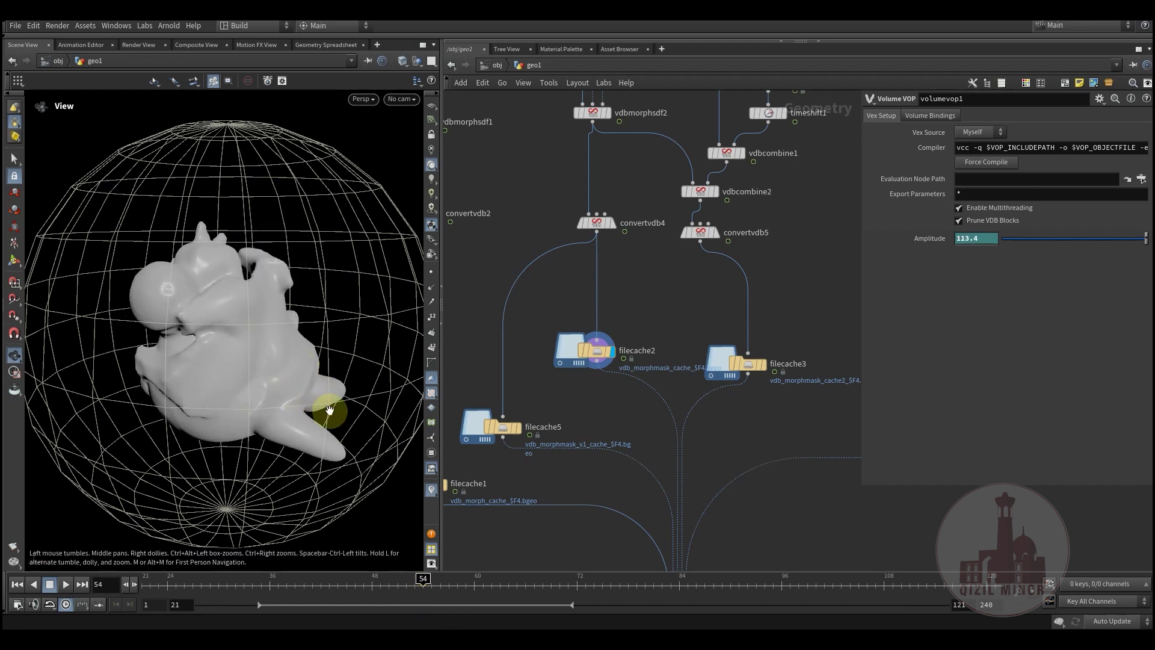
pyautogui.moveTo(410, 581); pyautogui.dragTo(451, 581)
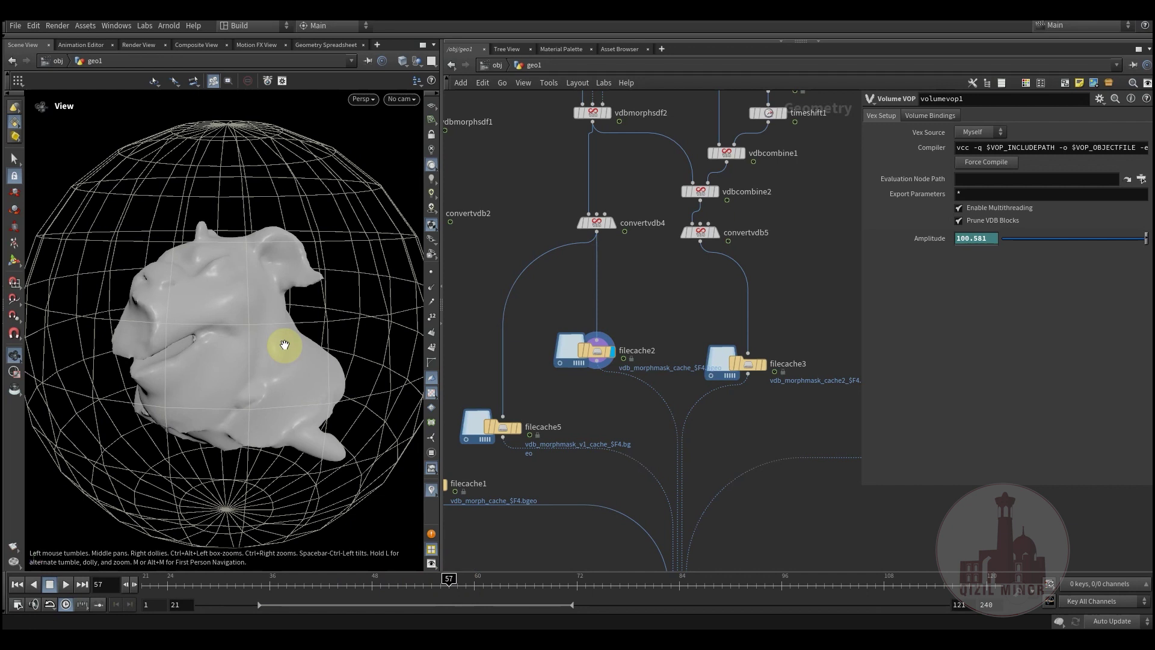
pyautogui.moveTo(292, 433); pyautogui.dragTo(326, 415)
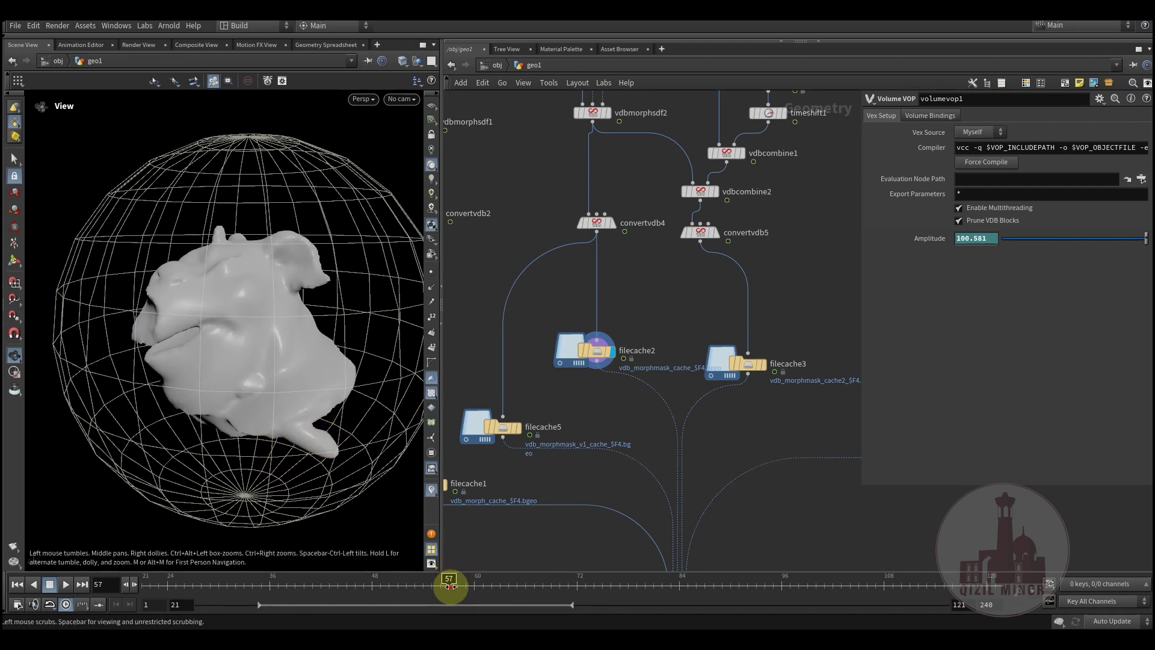
# - Compare the cached masked morph between frames 56 and 57, and orbit around the frame 57 result
pyautogui.moveTo(451, 586)
pyautogui.mouseDown()
pyautogui.moveTo(467, 598)
pyautogui.moveTo(446, 598)
pyautogui.moveTo(477, 598)
pyautogui.moveTo(441, 595)
pyautogui.moveTo(452, 595)
pyautogui.mouseUp()
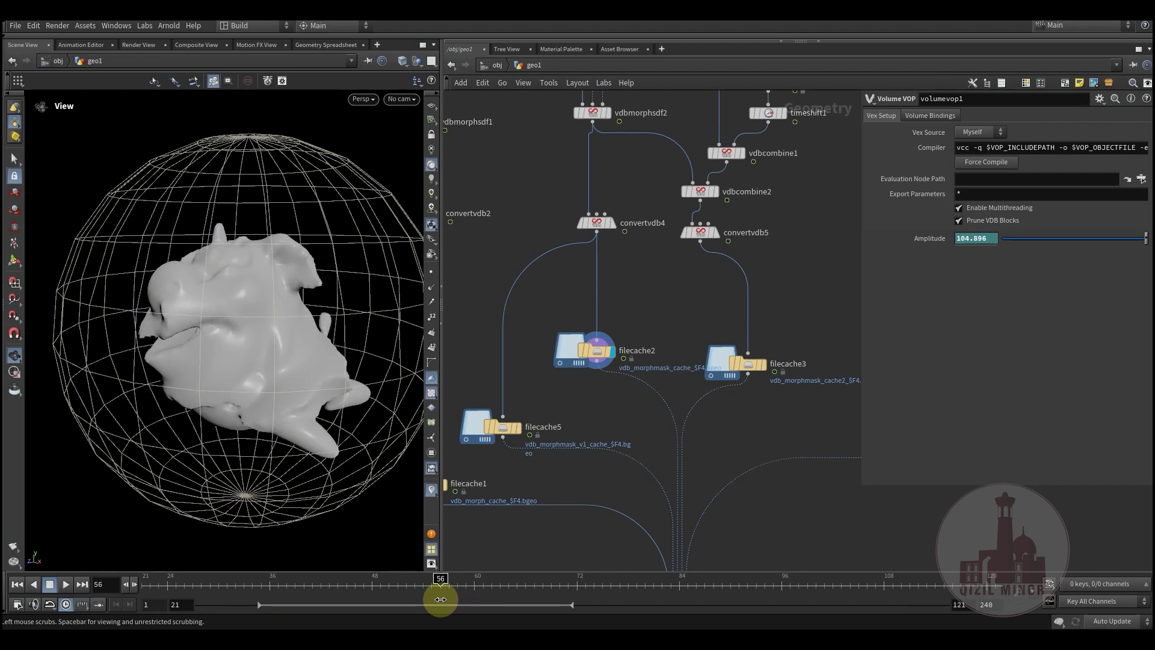
pyautogui.moveTo(440, 599)
pyautogui.mouseDown()
pyautogui.moveTo(477, 600)
pyautogui.moveTo(451, 598)
pyautogui.mouseUp()
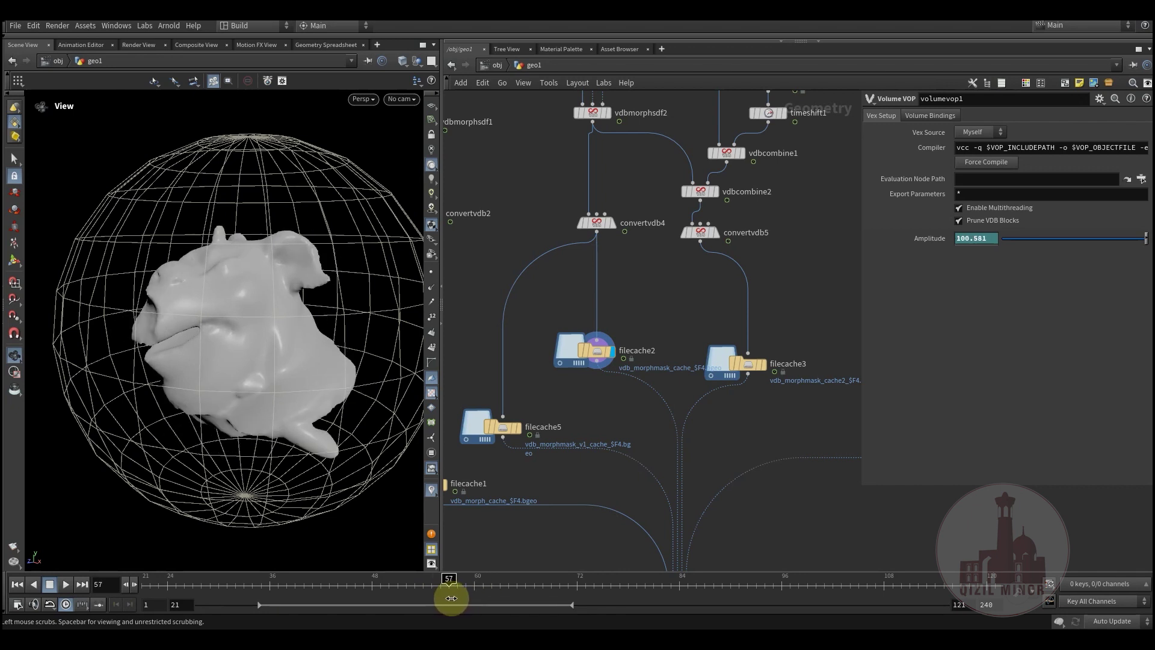
pyautogui.moveTo(562, 392); pyautogui.dragTo(595, 393, button='middle')
pyautogui.moveTo(255, 409); pyautogui.dragTo(240, 431)
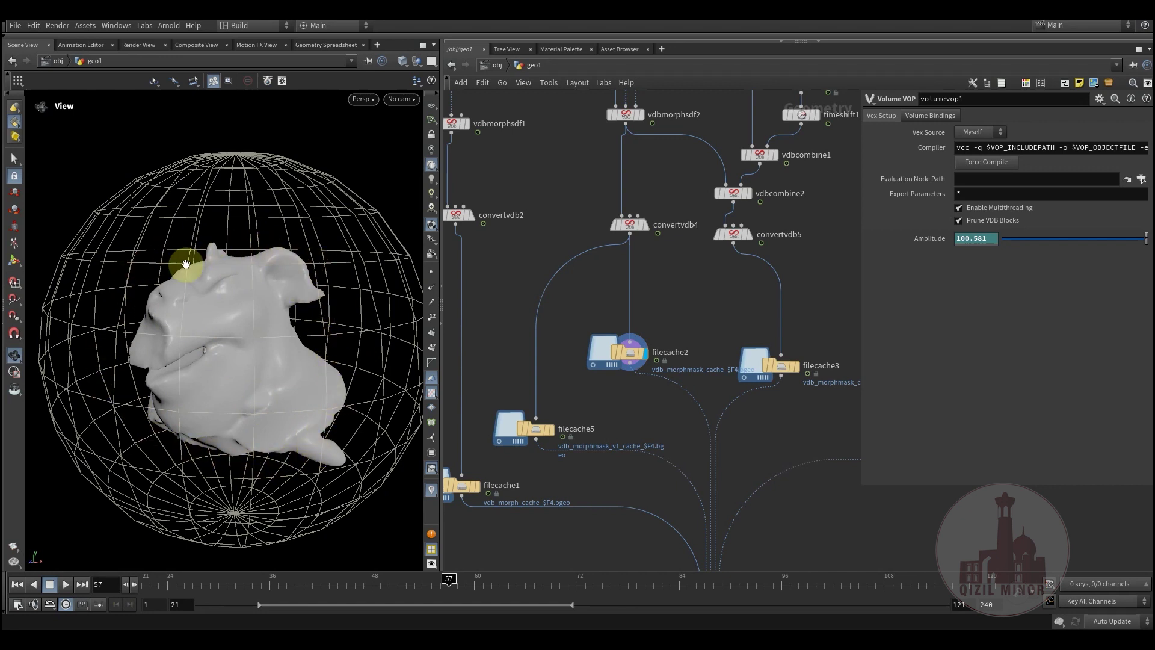
# - Compare the filecache2 morph at frames 56 and 57 again, and trace the network up to the sphere-based noise mask branch
pyautogui.moveTo(435, 585)
pyautogui.mouseDown()
pyautogui.moveTo(459, 588)
pyautogui.moveTo(411, 589)
pyautogui.moveTo(454, 598)
pyautogui.moveTo(443, 597)
pyautogui.mouseUp()
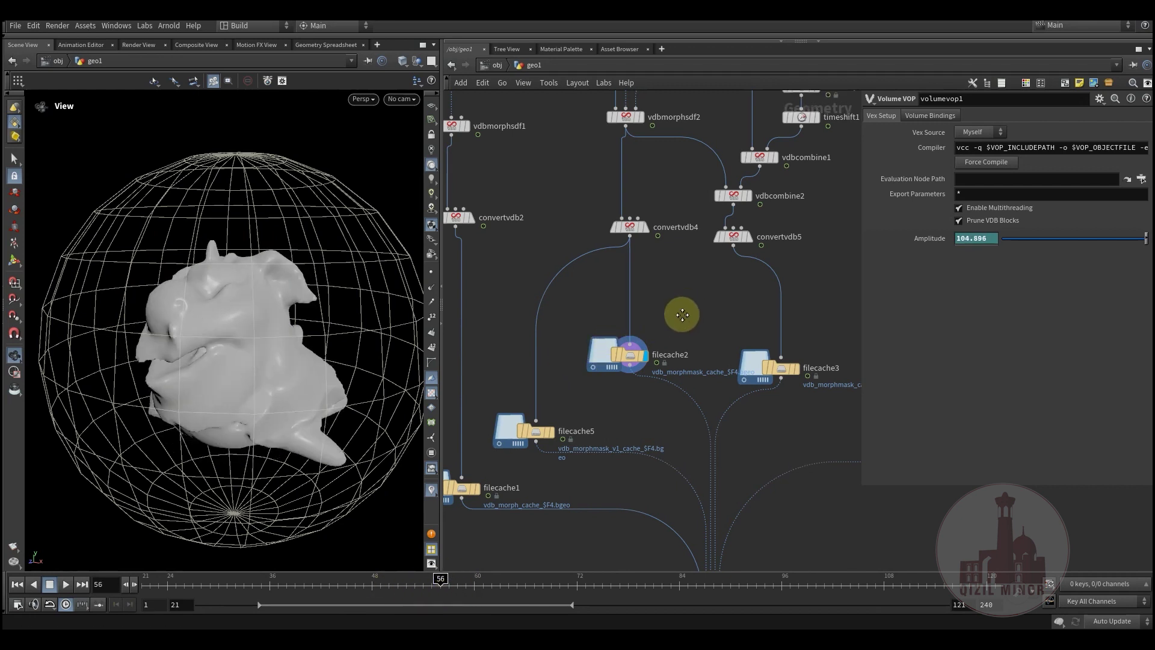
pyautogui.moveTo(683, 309); pyautogui.dragTo(719, 354, button='middle')
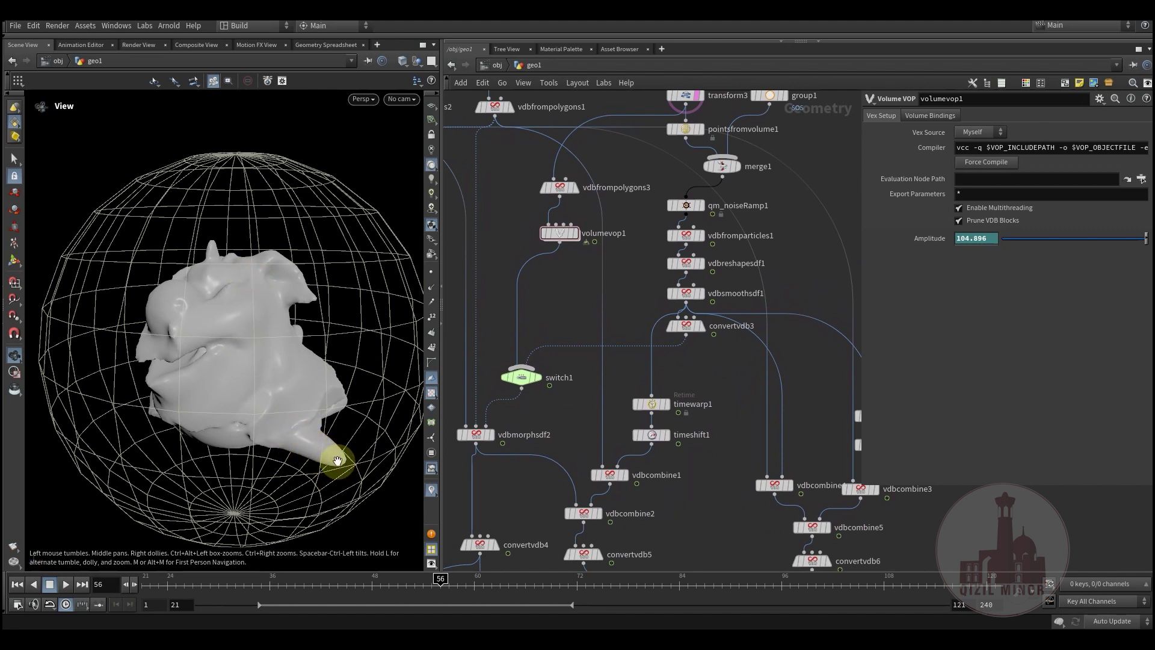
pyautogui.moveTo(475, 492); pyautogui.dragTo(556, 409, button='middle')
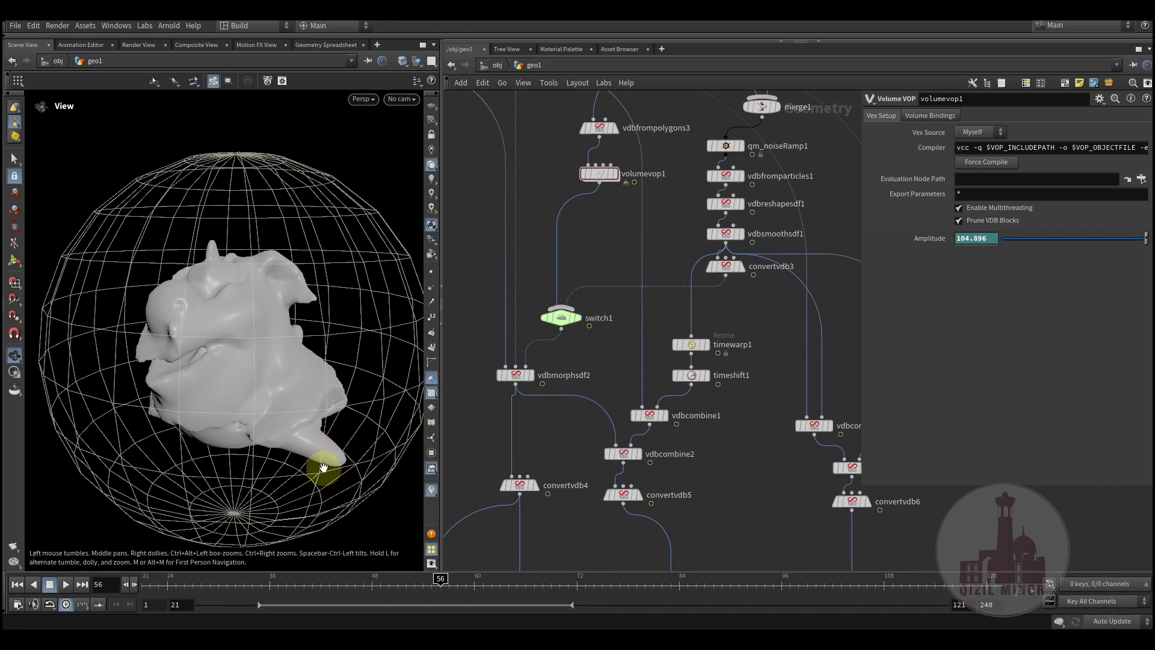
pyautogui.moveTo(425, 577); pyautogui.dragTo(448, 582)
pyautogui.moveTo(568, 380); pyautogui.dragTo(550, 251, button='middle')
pyautogui.moveTo(612, 418); pyautogui.dragTo(576, 531, button='middle')
pyautogui.moveTo(674, 432); pyautogui.dragTo(660, 589, button='middle')
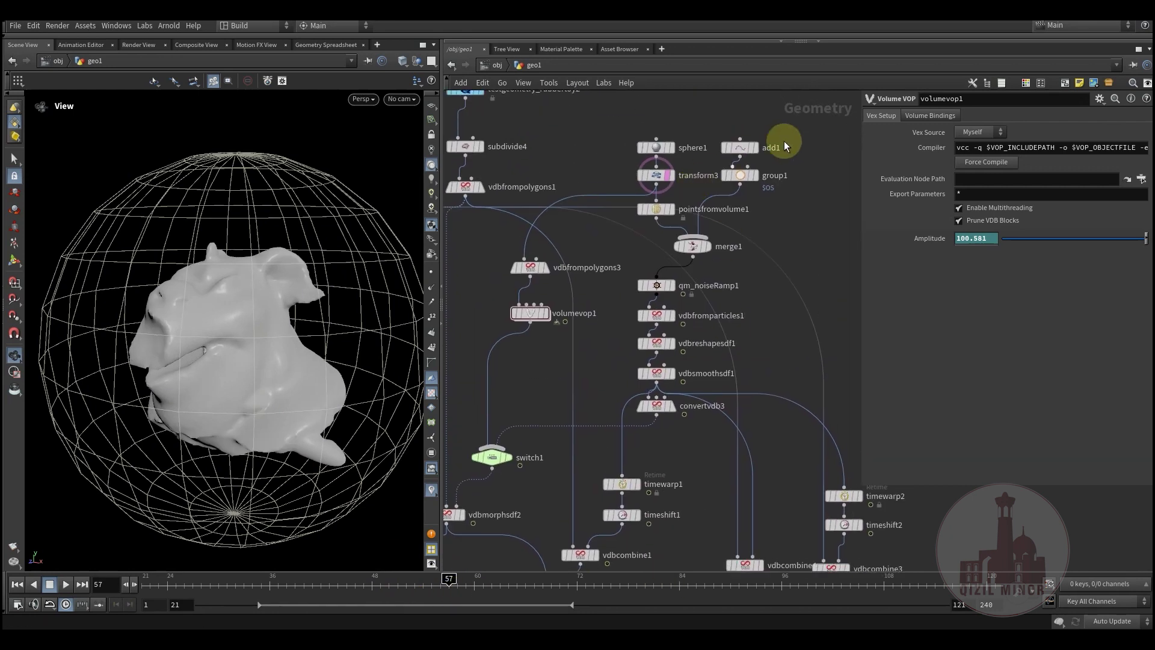
# - Display the merge1 points and the qm_noiseRamp1 output, and scrub the noise ramp back to frame 52
pyautogui.click(715, 232)
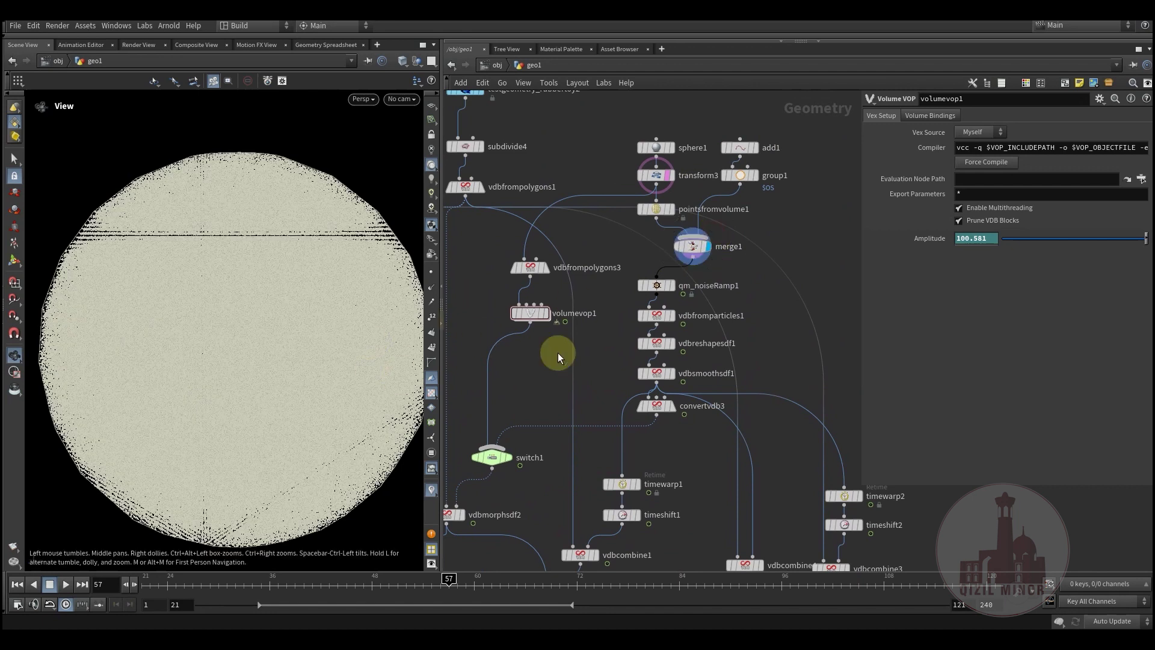
pyautogui.click(683, 269)
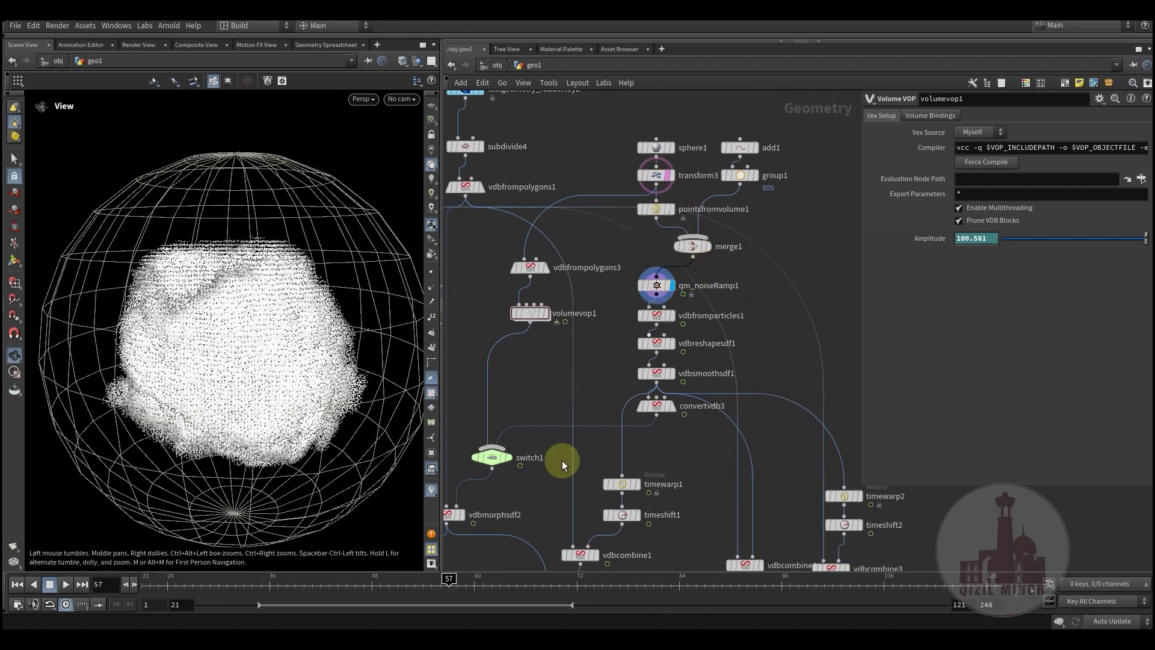
pyautogui.moveTo(340, 582); pyautogui.dragTo(406, 583)
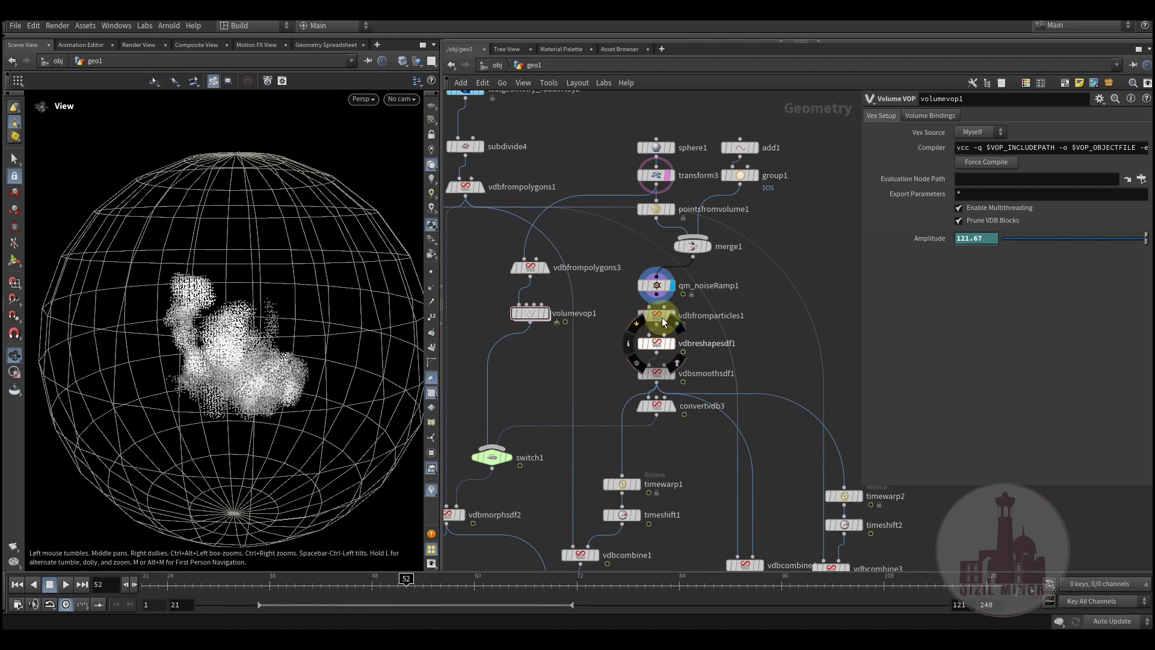
# - Display vdbfromparticles1, vdbreshapesdf1, vdbsmoothsdf1 and convertvdb3 in turn to review the mask's conversion at frame 52
pyautogui.click(669, 314)
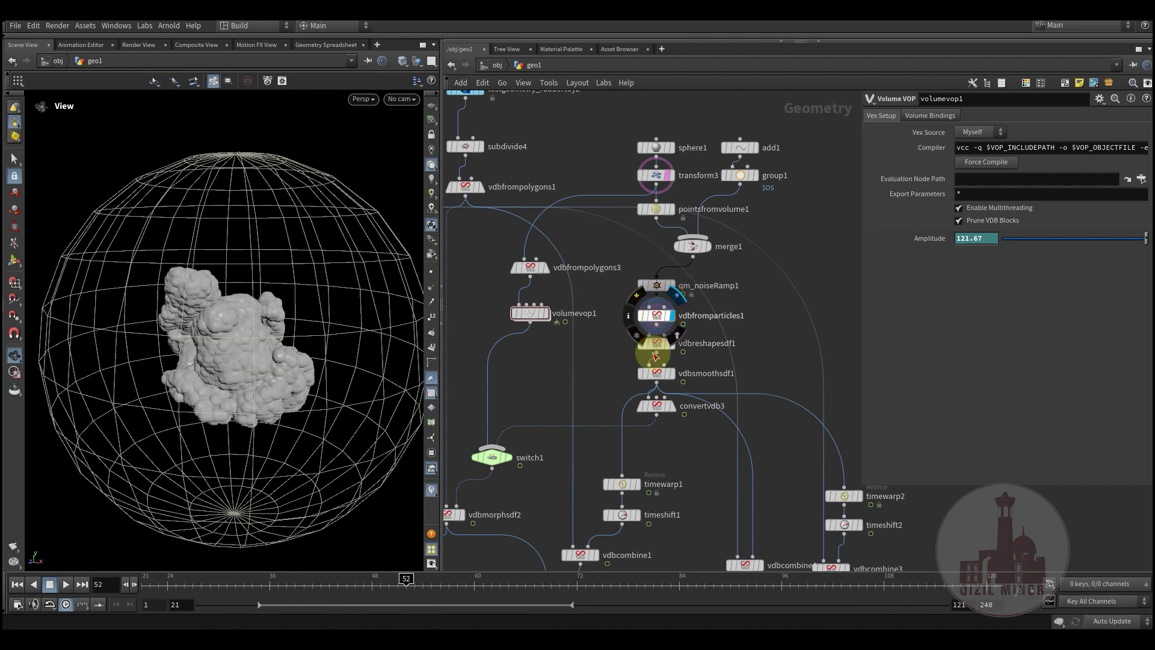
pyautogui.click(670, 343)
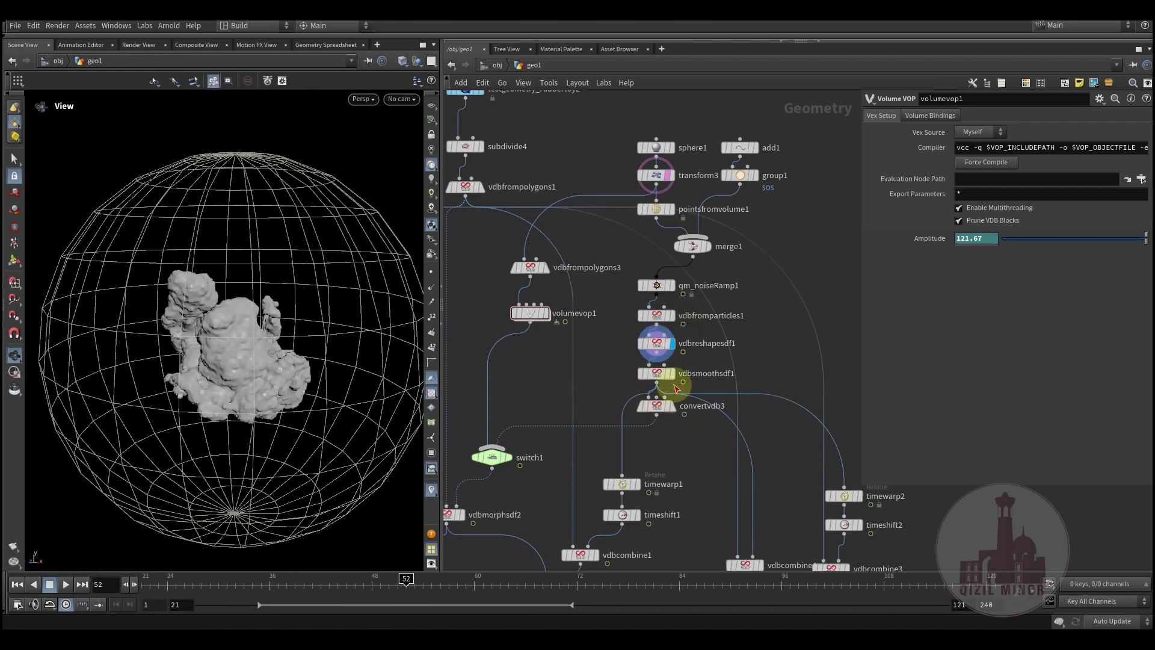
pyautogui.click(652, 373)
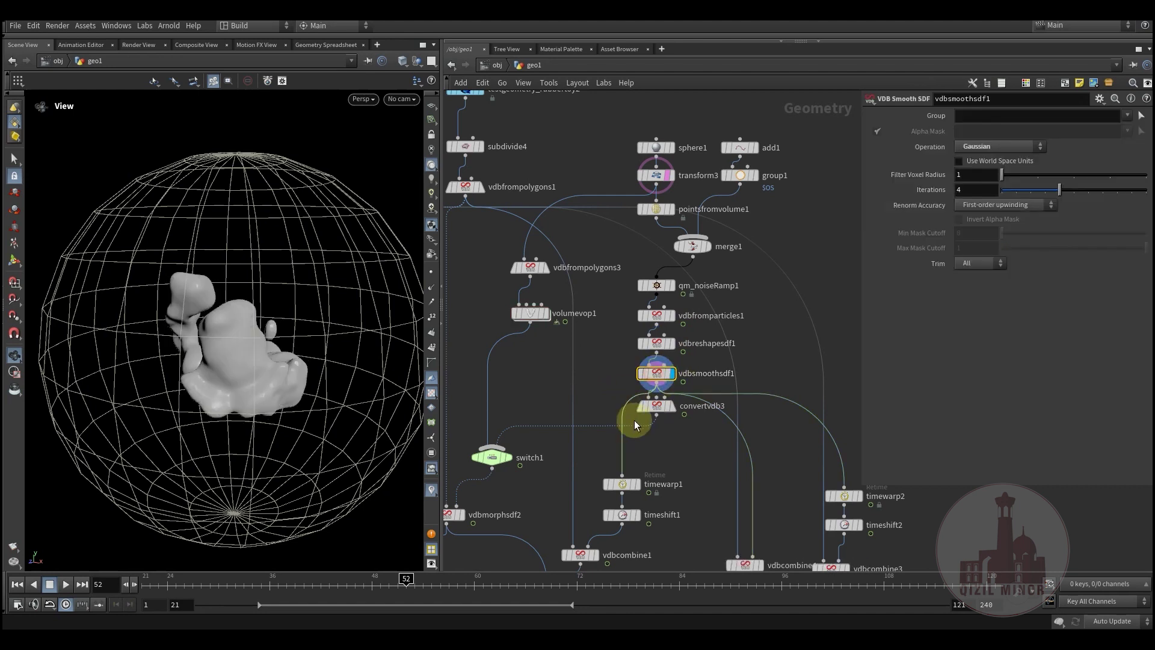
pyautogui.click(678, 392)
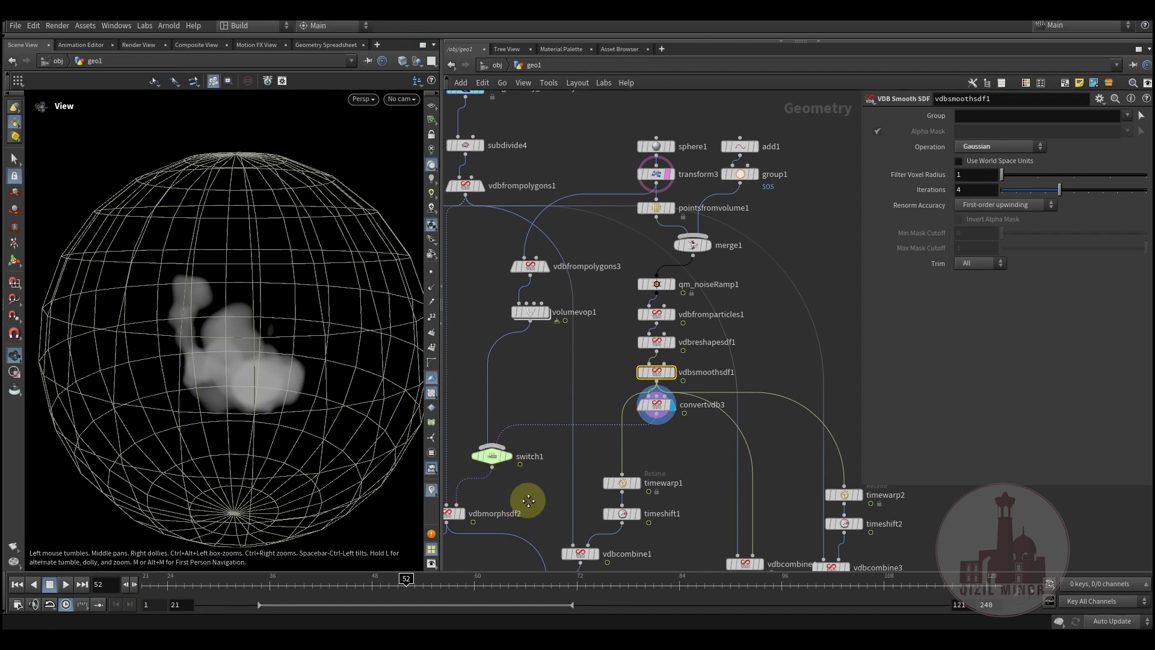
# - Compare the vdbsmoothsdf1 mask with its retimed versions in timewarp1 and timeshift1, and inspect both retiming nodes' settings
pyautogui.moveTo(509, 428); pyautogui.dragTo(541, 327, button='middle')
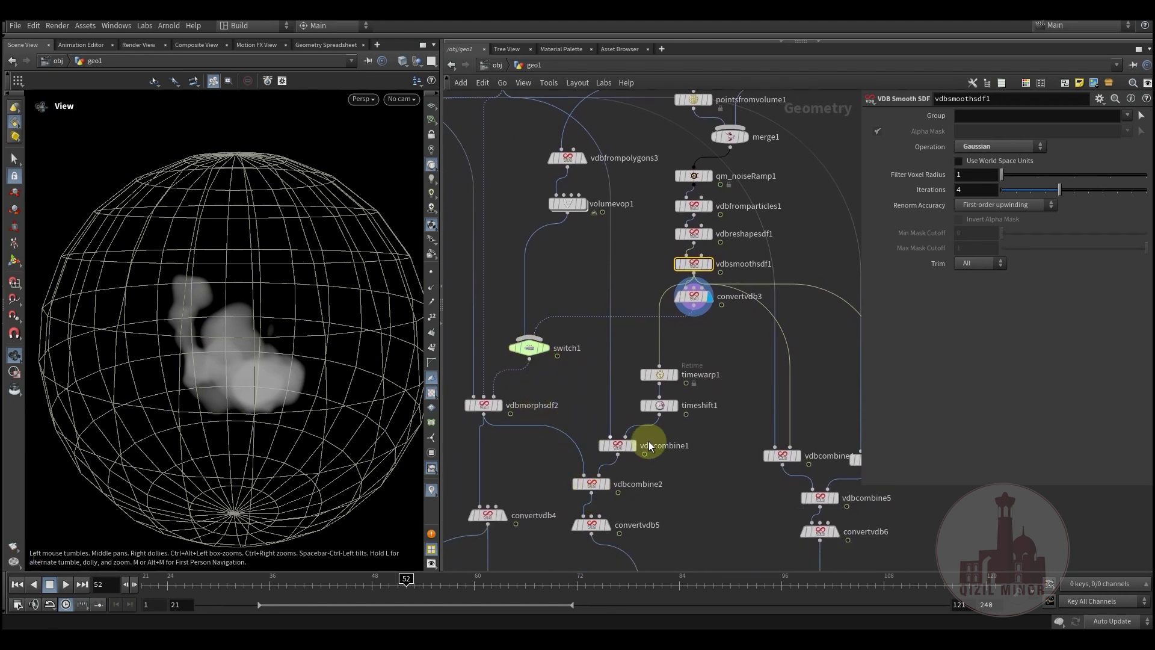
pyautogui.moveTo(691, 454); pyautogui.dragTo(662, 477, button='middle')
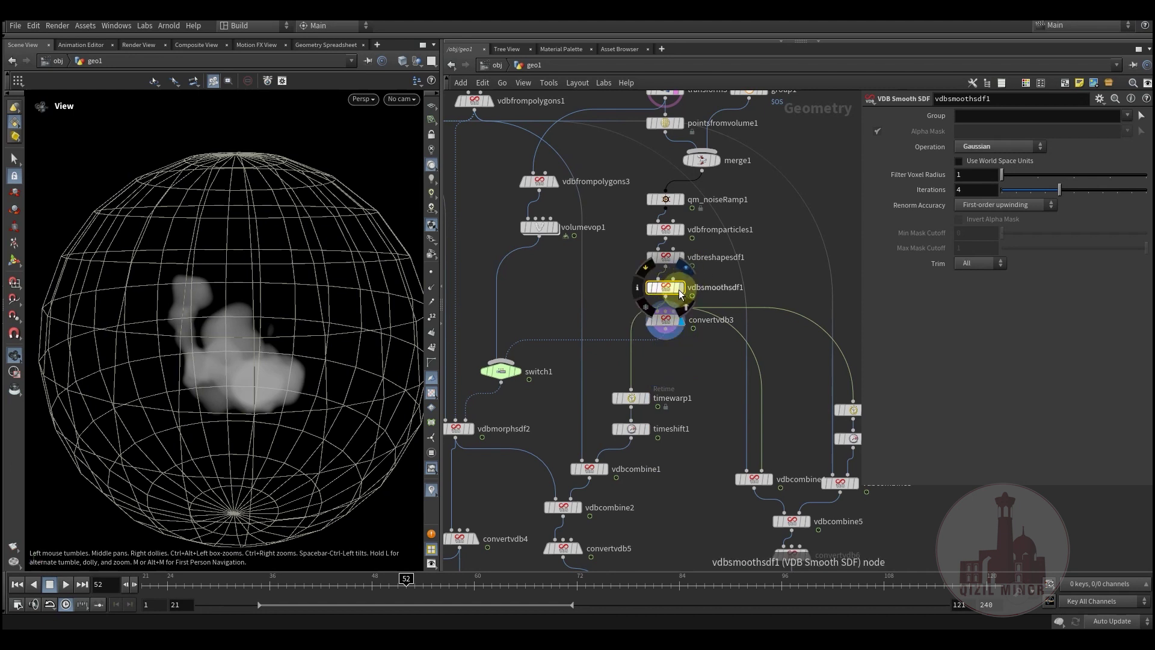
pyautogui.click(694, 274)
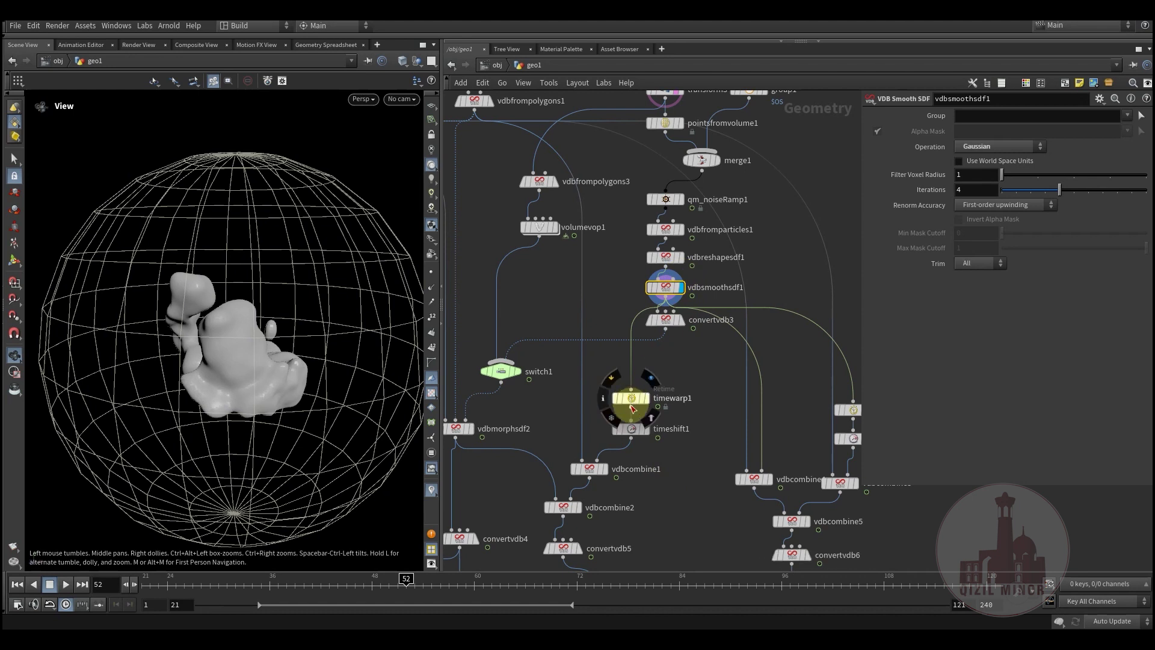
pyautogui.click(654, 381)
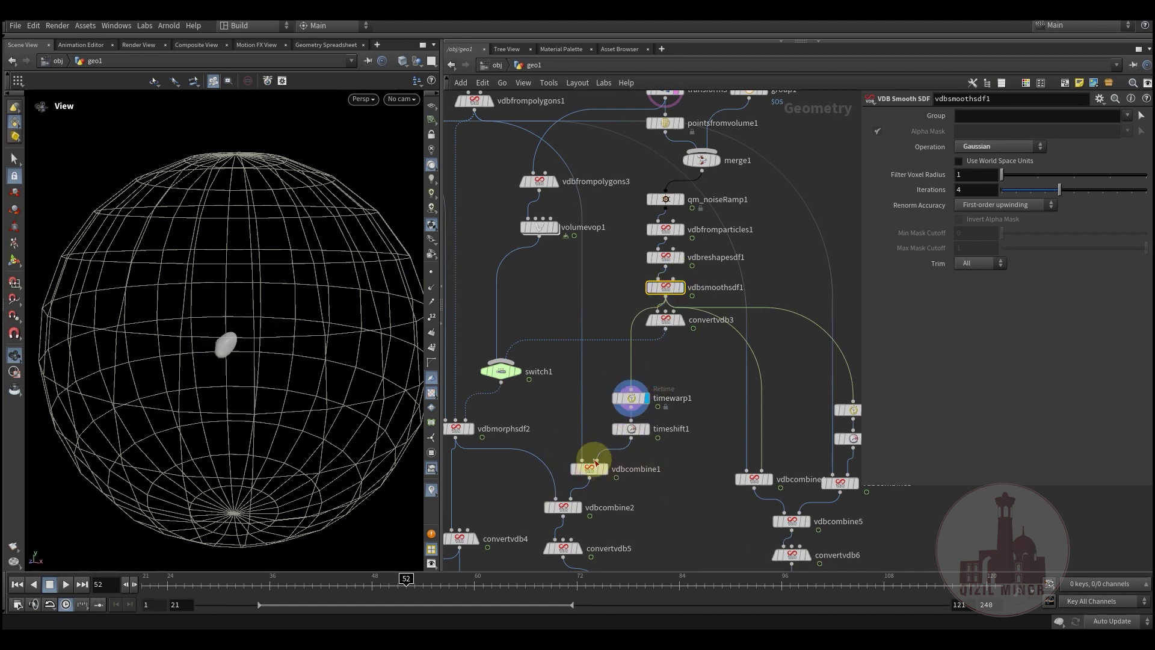
pyautogui.moveTo(635, 432)
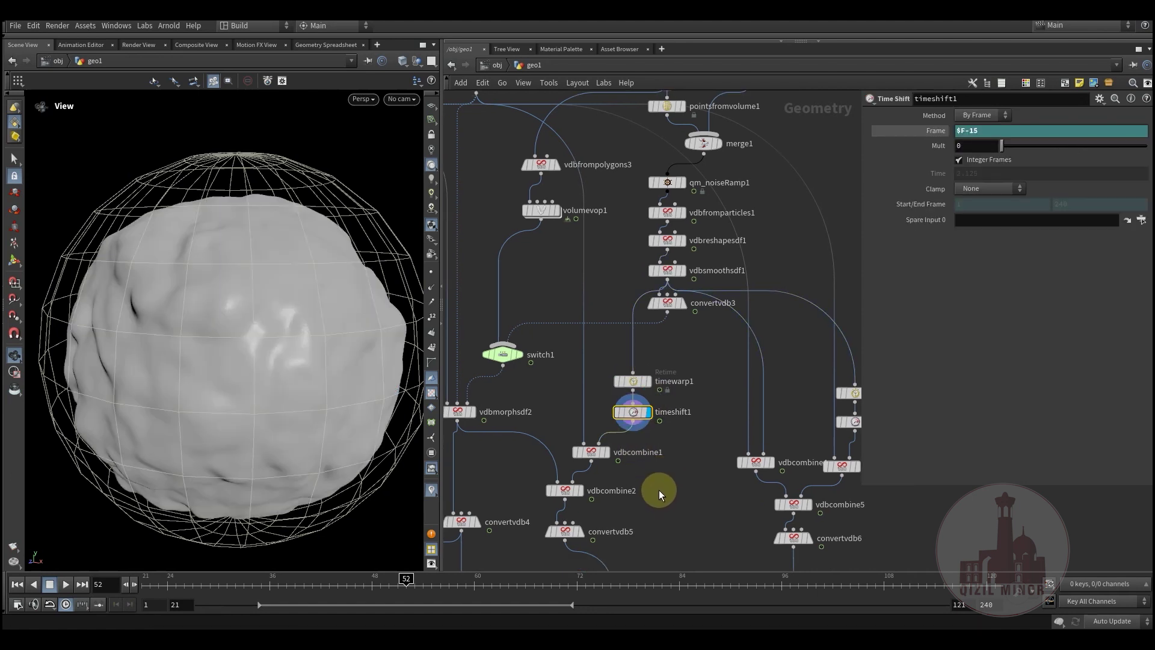
pyautogui.click(670, 413)
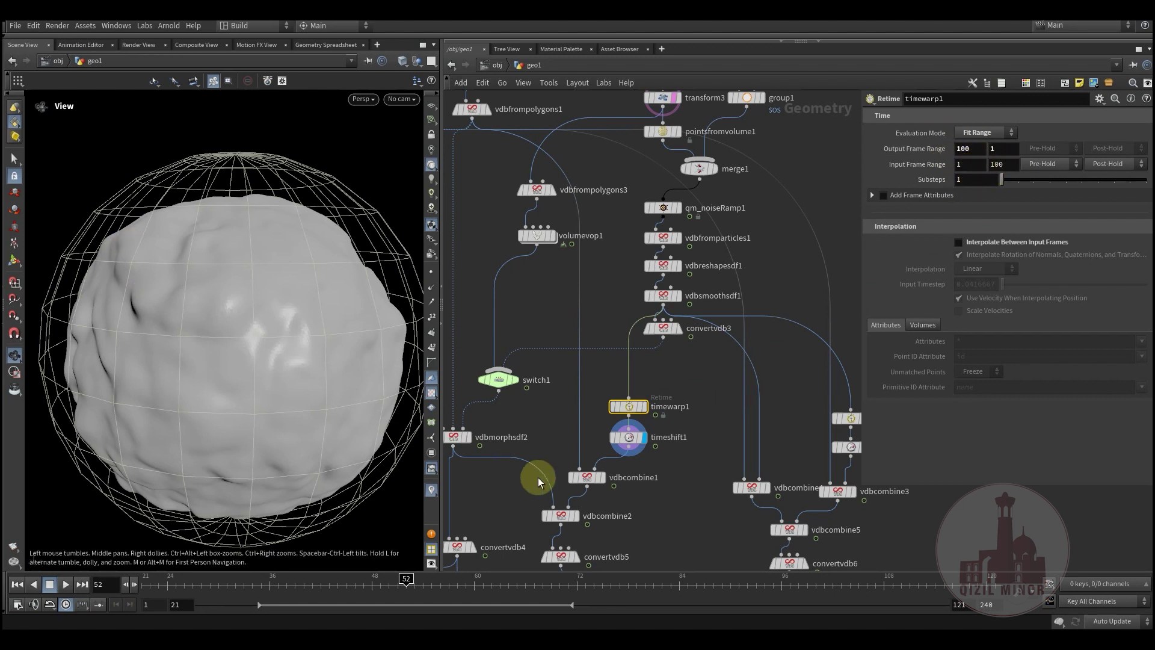
pyautogui.click(629, 437)
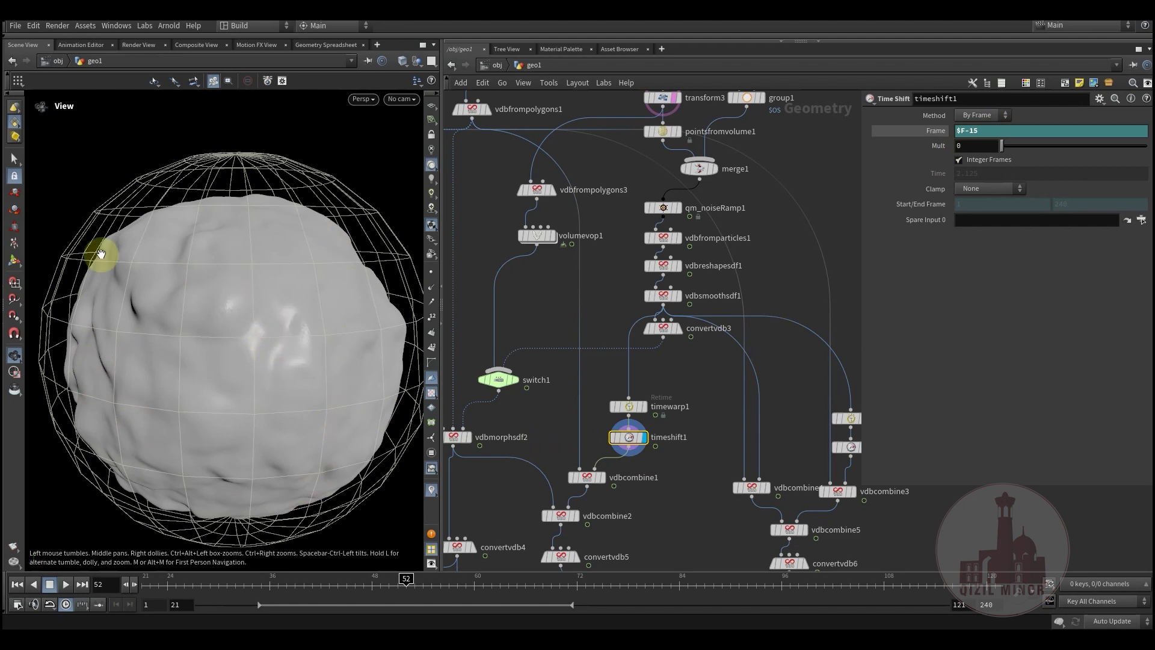
# - Display the vdbcombine1 SDF intersection and scrub it through frames 65, 59 and 60 to frame 62
pyautogui.moveTo(625, 486); pyautogui.dragTo(635, 464, button='middle')
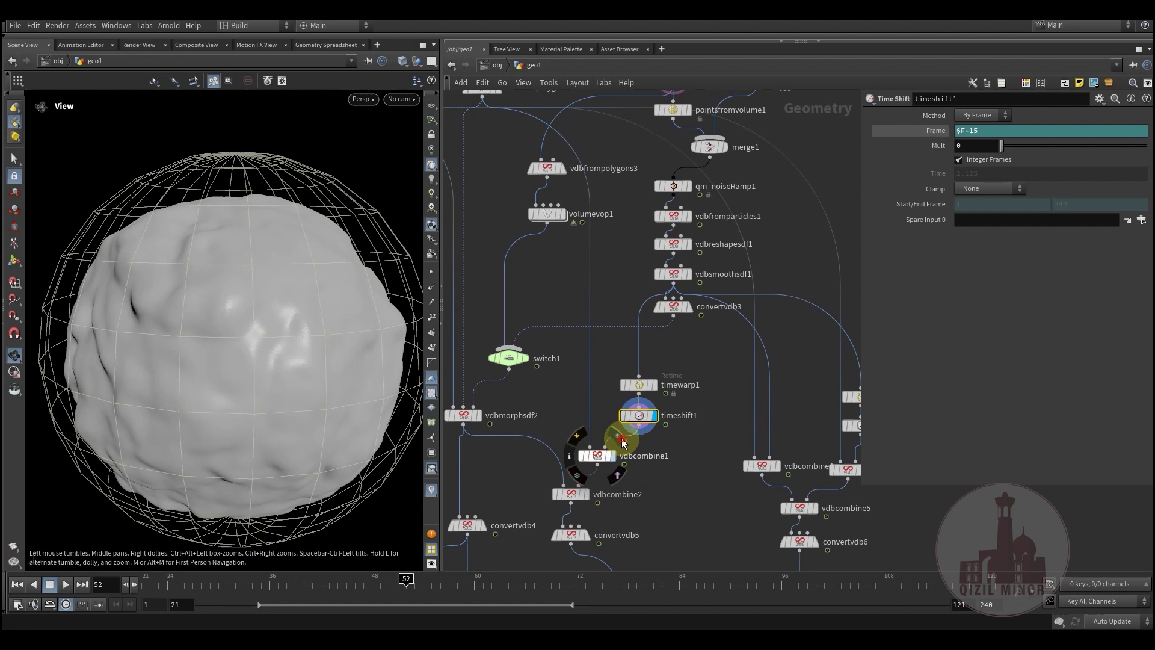
pyautogui.click(623, 444)
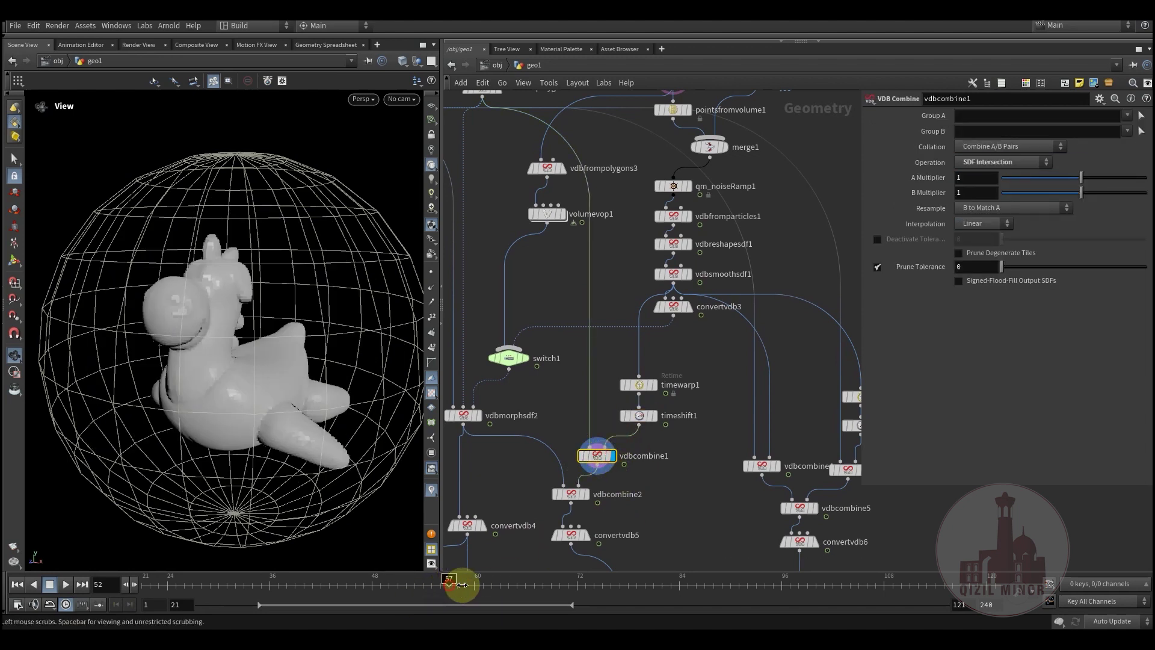
pyautogui.click(518, 589)
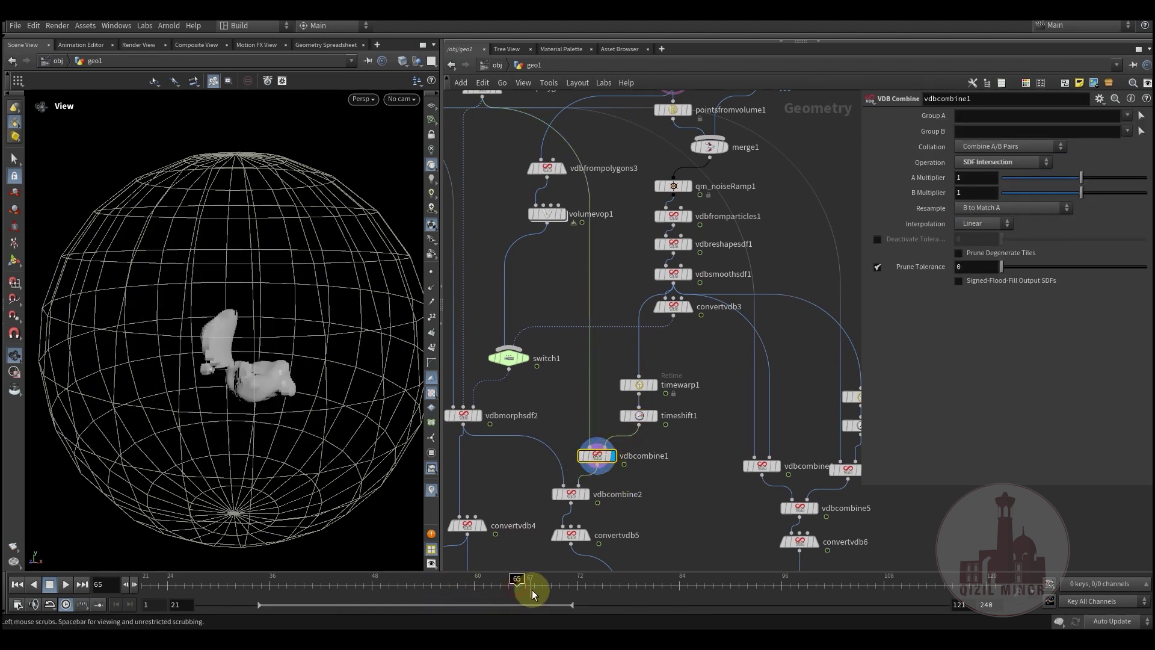
pyautogui.moveTo(470, 588); pyautogui.dragTo(472, 583)
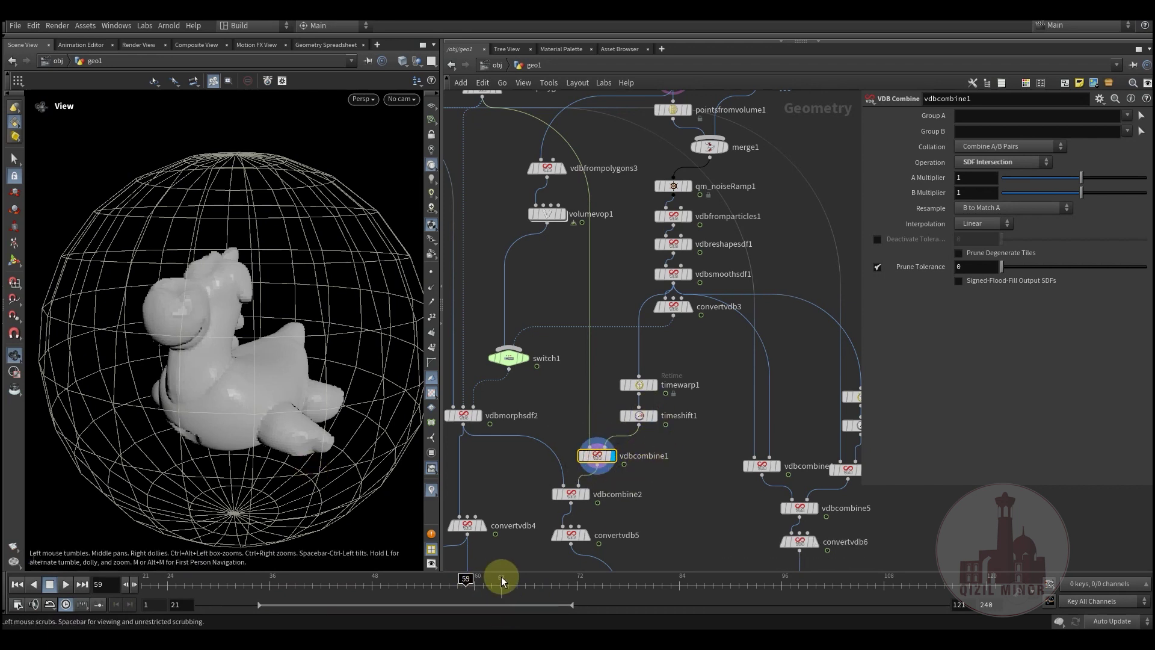
pyautogui.click(477, 589)
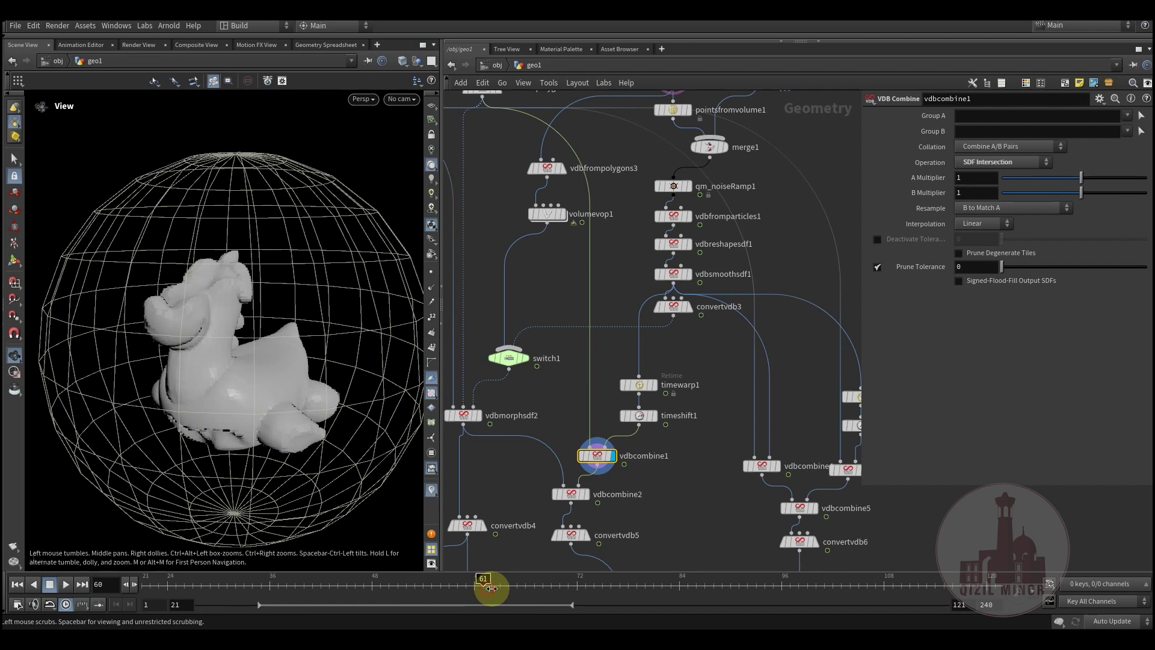
pyautogui.press('Right')
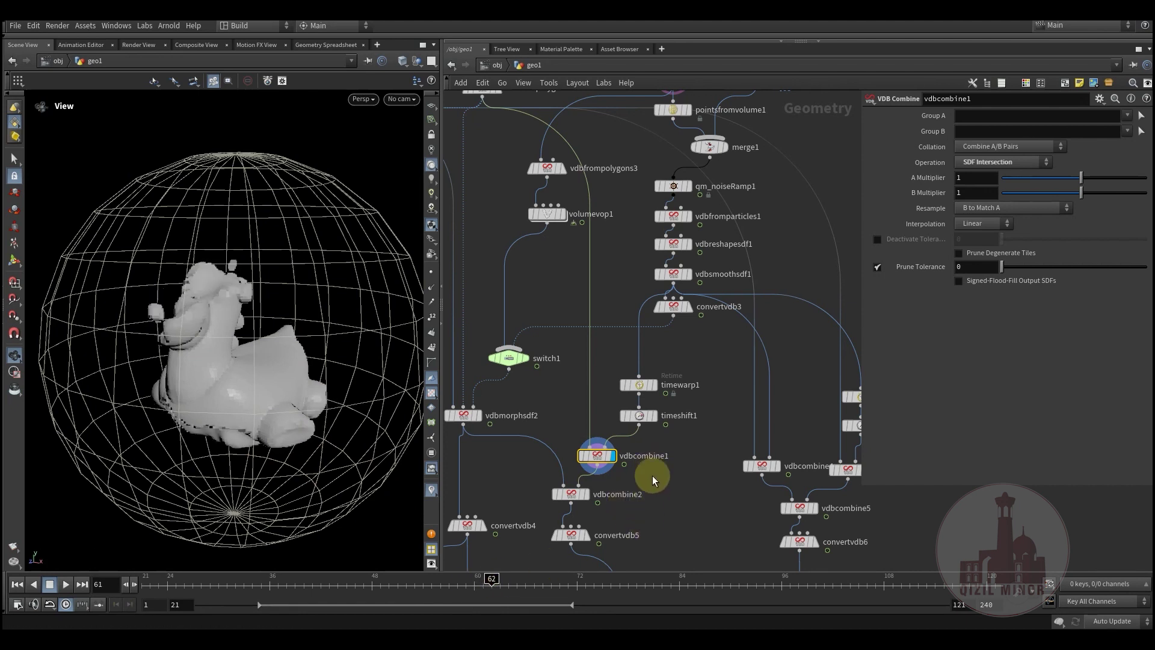
# - Display the vdbcombine2 SDF union at frame 62, followed by its convertvdb5 result
pyautogui.moveTo(652, 475); pyautogui.dragTo(659, 414, button='middle')
pyautogui.moveTo(602, 444)
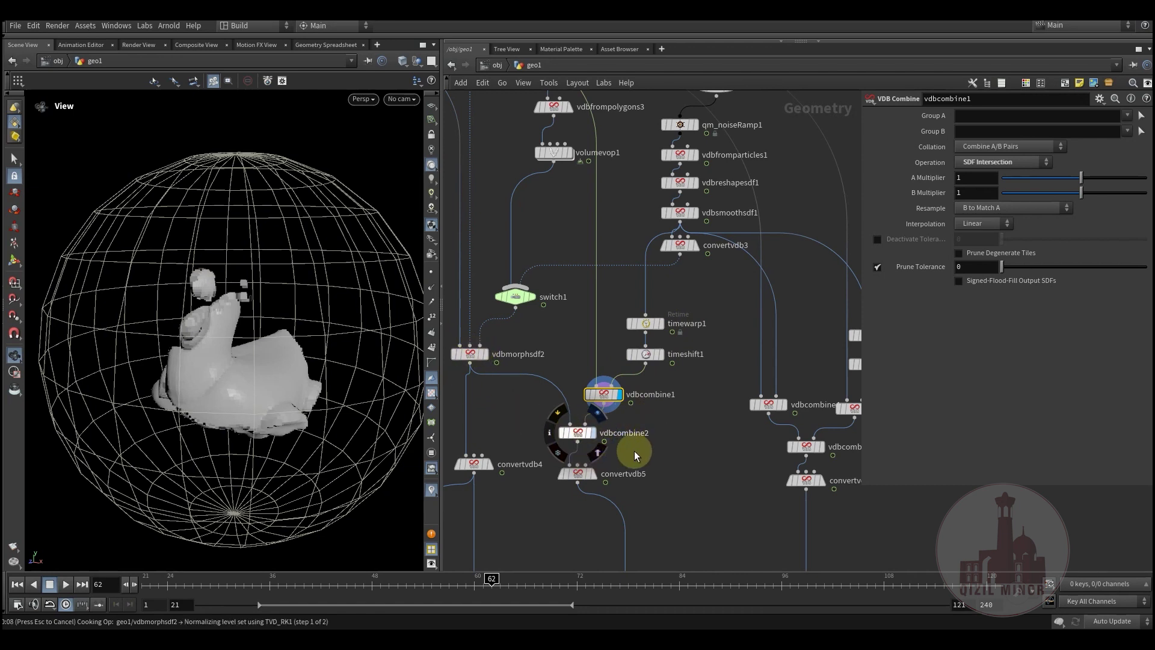
pyautogui.click(552, 431)
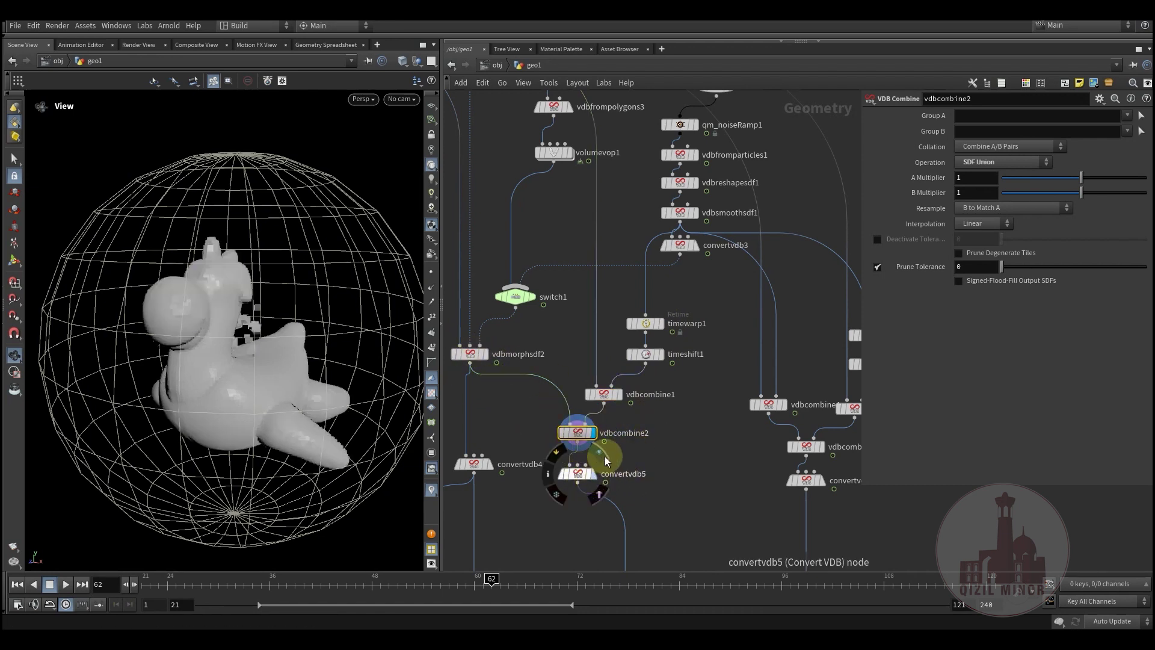
pyautogui.click(604, 456)
# - Display the filecache3 output and scrub the cached morph from frame 58 to frame 71
pyautogui.moveTo(668, 521); pyautogui.dragTo(666, 312, button='middle')
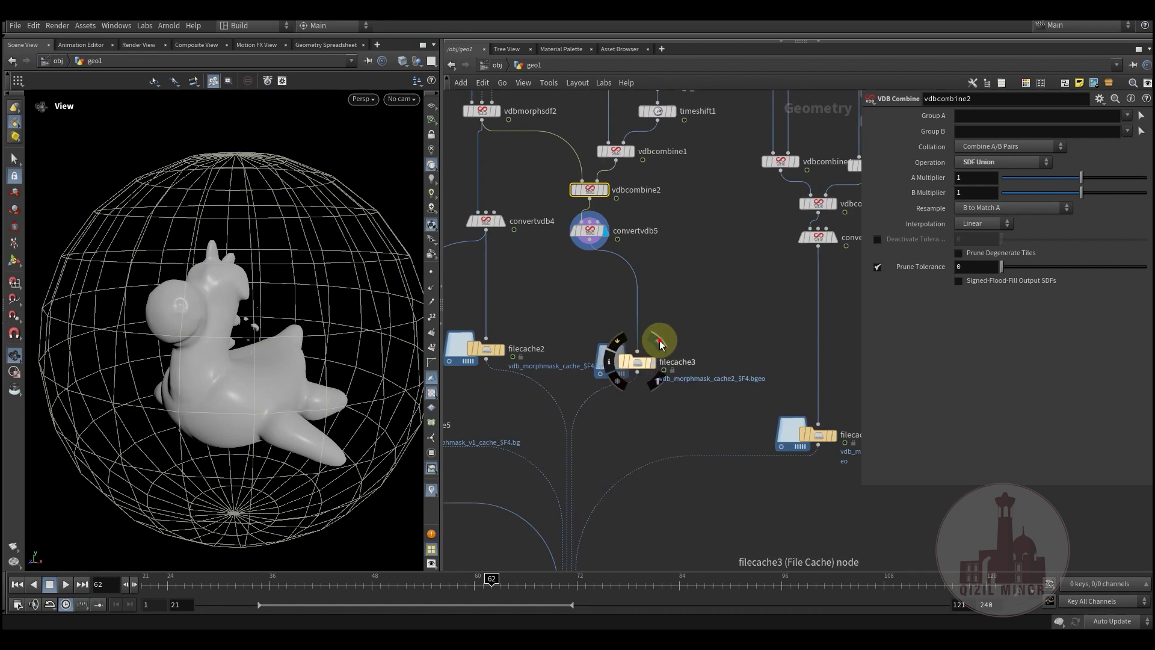
pyautogui.click(660, 344)
pyautogui.moveTo(482, 582)
pyautogui.mouseDown()
pyautogui.moveTo(411, 582)
pyautogui.moveTo(460, 584)
pyautogui.mouseUp()
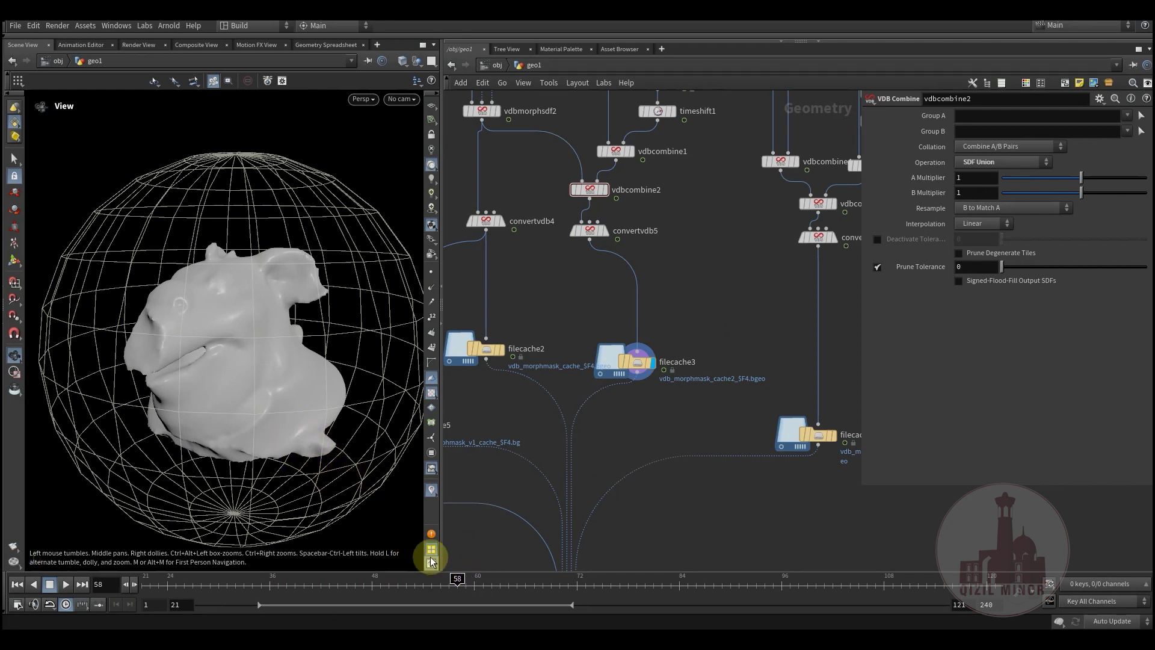
pyautogui.moveTo(475, 585); pyautogui.dragTo(552, 593)
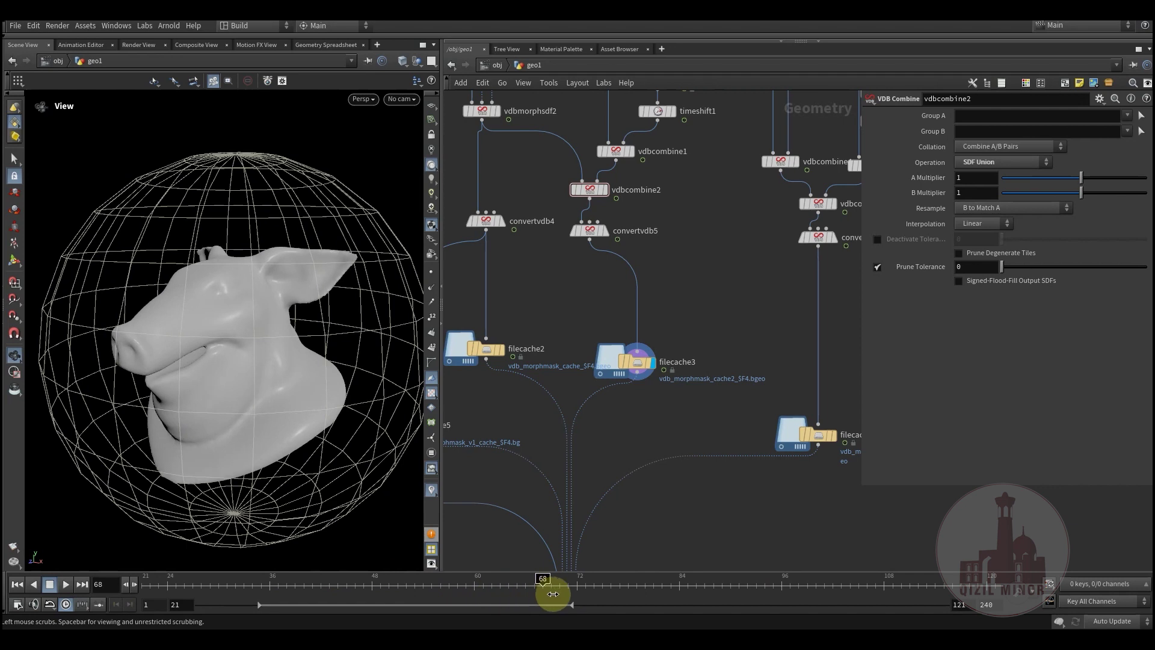
# - Locate the second retime branch feeding vdbcombine5 and open the timewarp2 settings
pyautogui.moveTo(670, 464); pyautogui.dragTo(629, 515, button='middle')
pyautogui.moveTo(711, 370); pyautogui.dragTo(636, 463, button='middle')
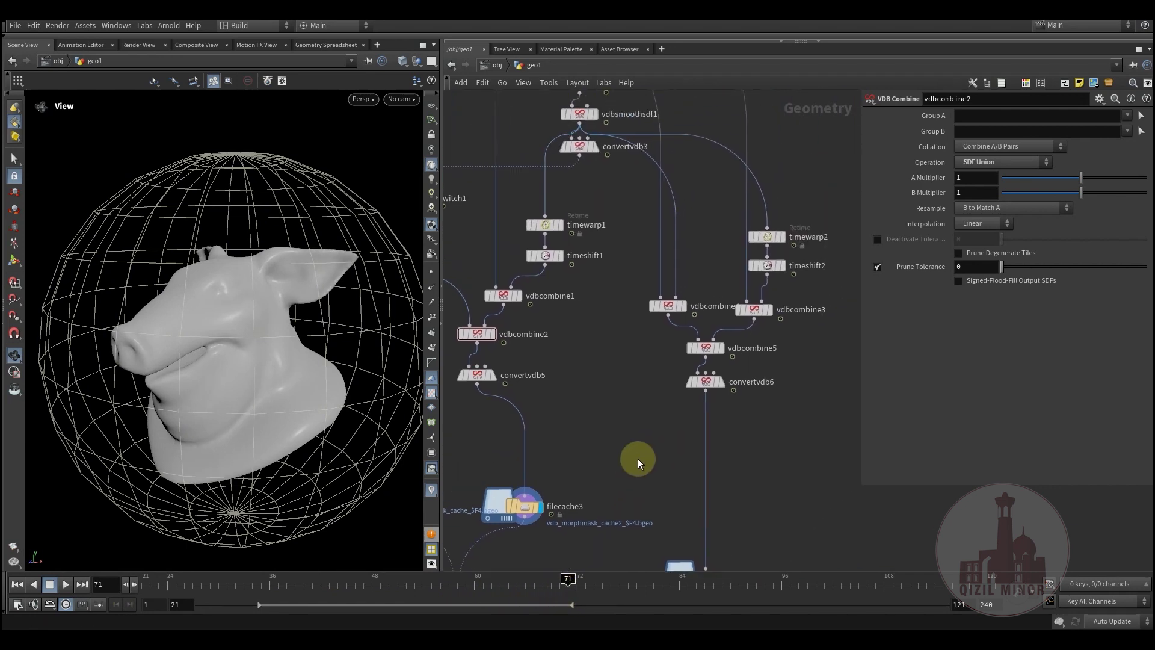
pyautogui.moveTo(762, 443); pyautogui.dragTo(724, 346, button='middle')
pyautogui.moveTo(744, 401); pyautogui.dragTo(716, 540, button='middle')
pyautogui.moveTo(798, 203); pyautogui.dragTo(580, 462)
pyautogui.click(730, 473)
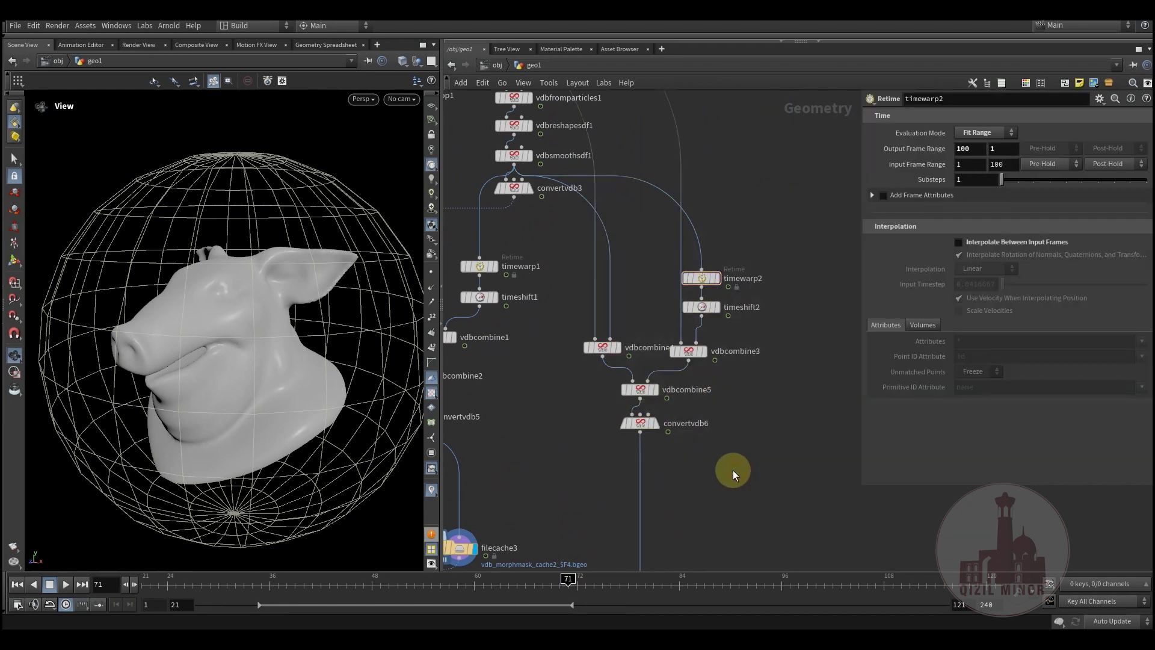
# - Examine the whole network and trace the branch from vdbsmoothsdf1 through timewarp2, timeshift2, vdbcombine3 and vdbcombine5 to convertvdb6
pyautogui.press('h')
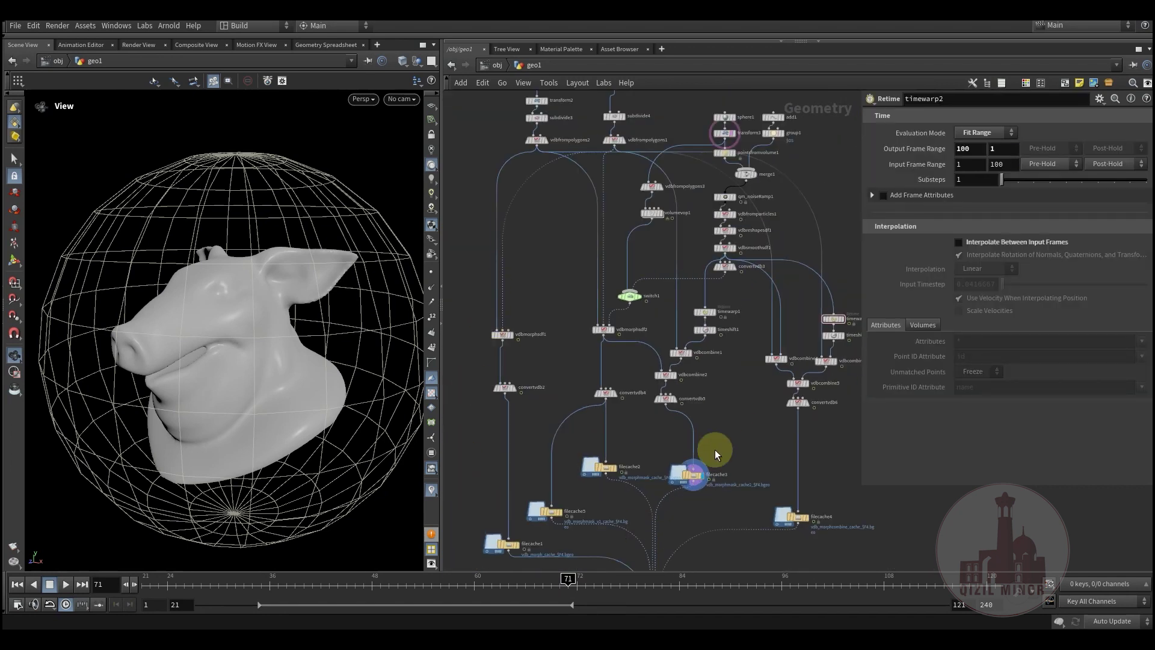
pyautogui.moveTo(722, 400); pyautogui.dragTo(731, 491, button='middle')
pyautogui.scroll(4, 684, 448)
pyautogui.moveTo(565, 450); pyautogui.dragTo(504, 569, button='middle')
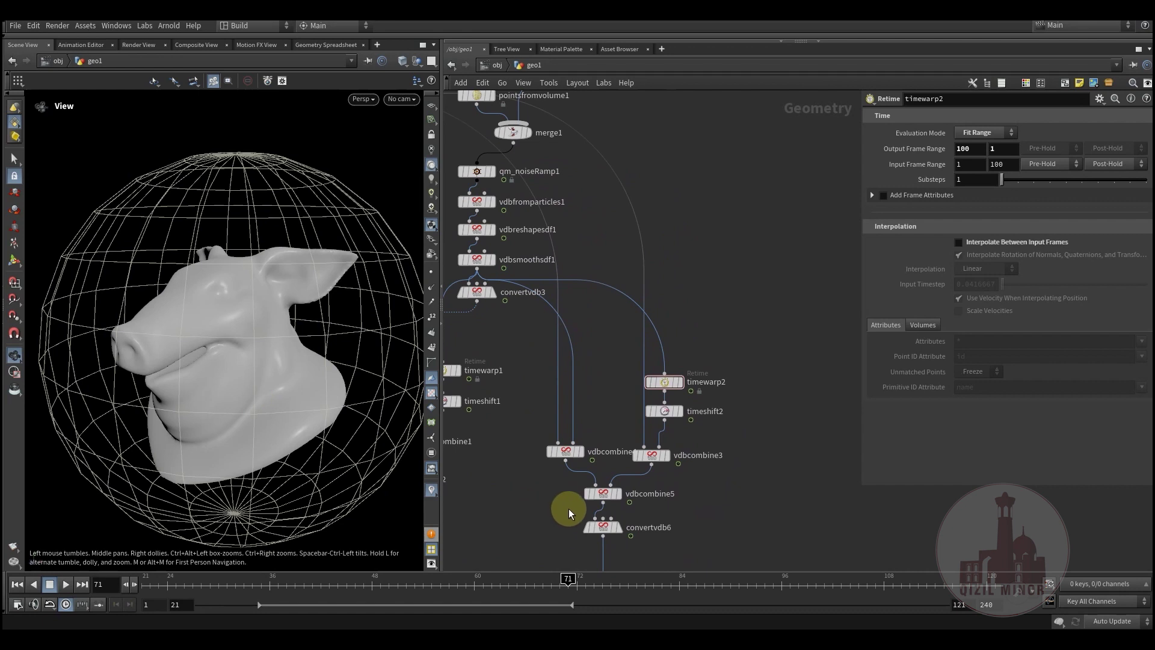
pyautogui.moveTo(695, 498); pyautogui.dragTo(689, 468, button='middle')
pyautogui.moveTo(544, 505); pyautogui.dragTo(537, 400, button='middle')
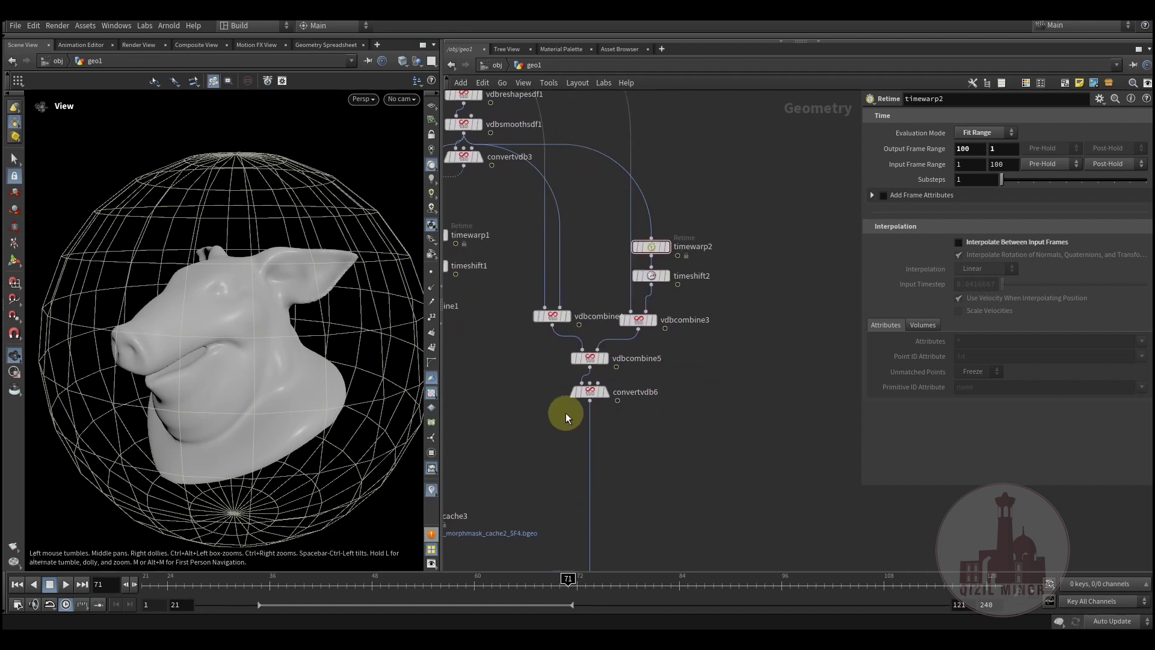
pyautogui.moveTo(698, 476); pyautogui.dragTo(692, 508, button='middle')
pyautogui.moveTo(513, 265); pyautogui.dragTo(560, 430, button='middle')
pyautogui.moveTo(580, 536); pyautogui.dragTo(580, 454, button='middle')
pyautogui.moveTo(768, 439); pyautogui.dragTo(750, 479, button='middle')
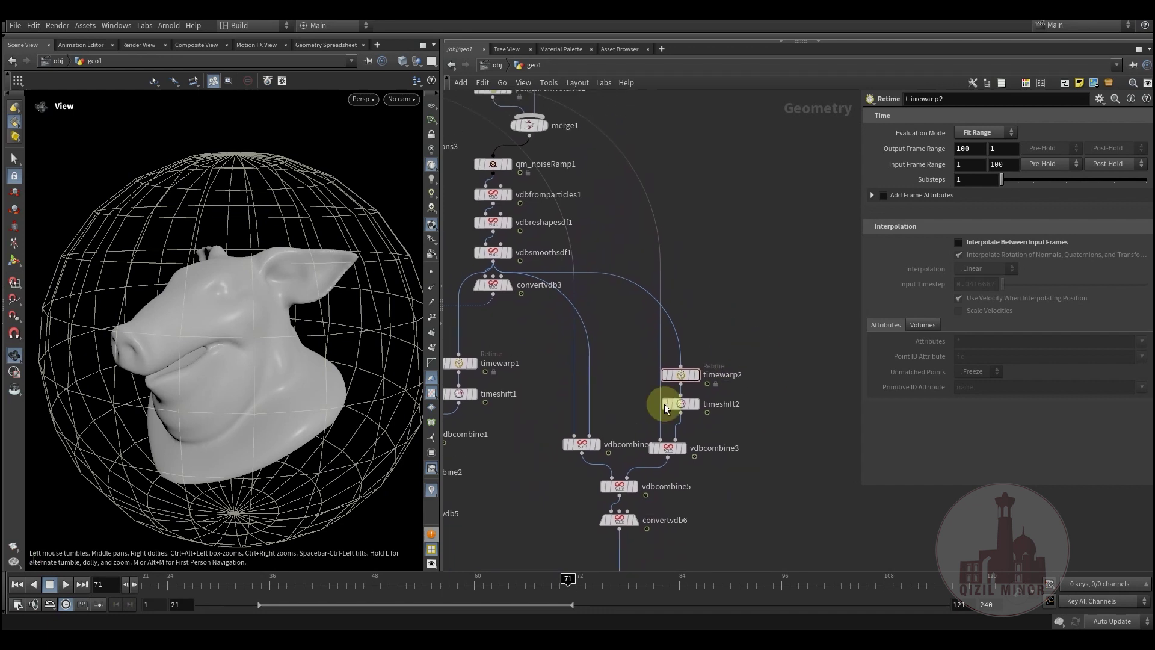
# - Display the vdbsmoothsdf1 mask at frame 71
pyautogui.moveTo(647, 357); pyautogui.dragTo(655, 400, button='middle')
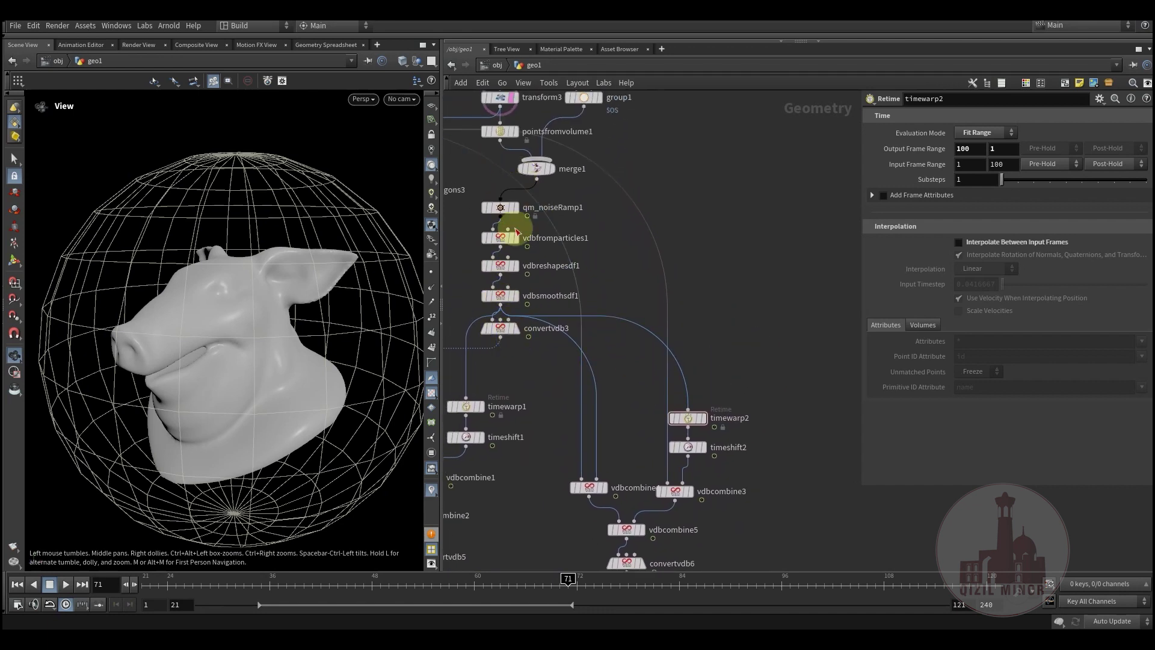
pyautogui.click(489, 327)
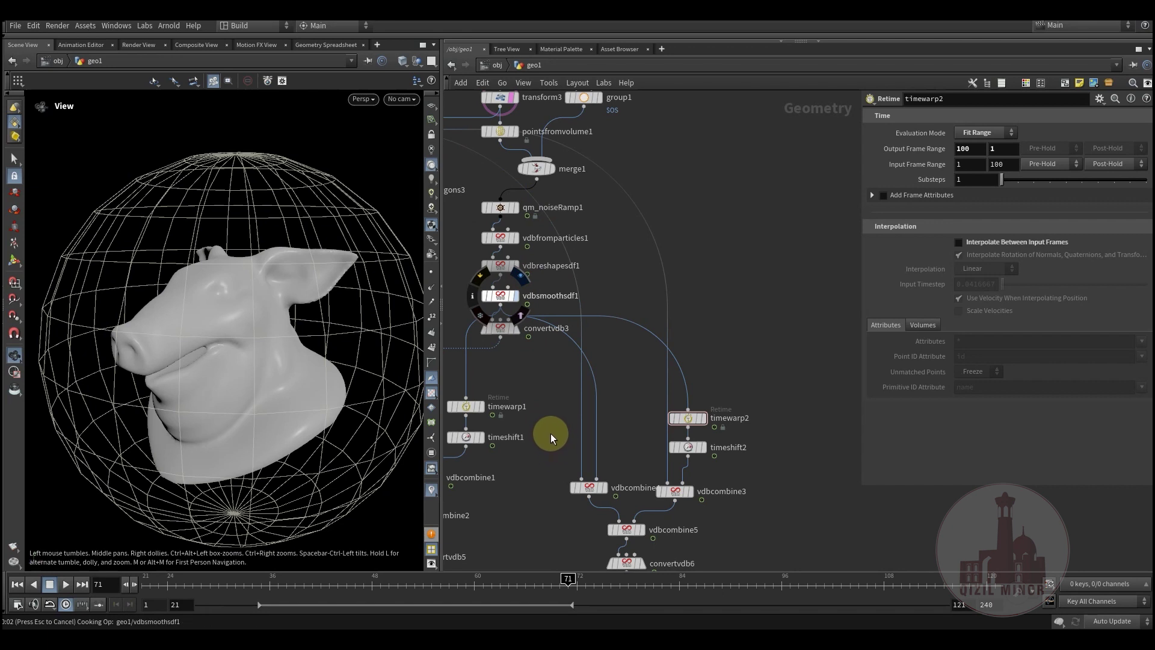
pyautogui.moveTo(550, 432); pyautogui.dragTo(562, 409, button='middle')
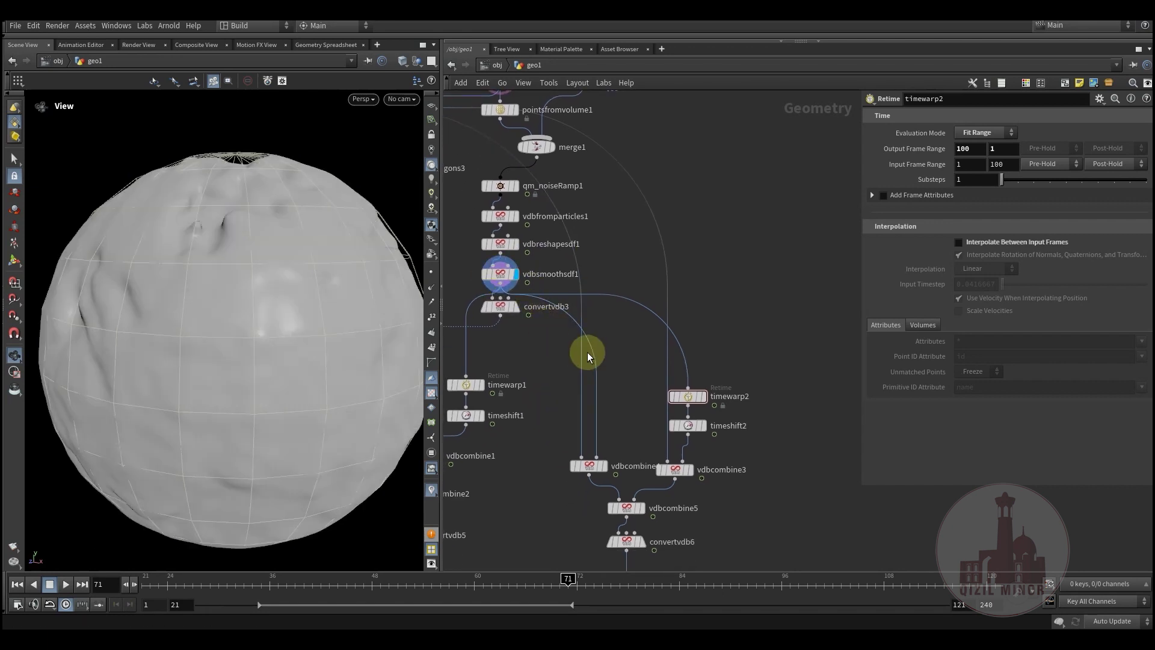
# - Display the vdbcombine4 SDF intersection and compare the masked pig head at frames 54 and 64
pyautogui.click(594, 464)
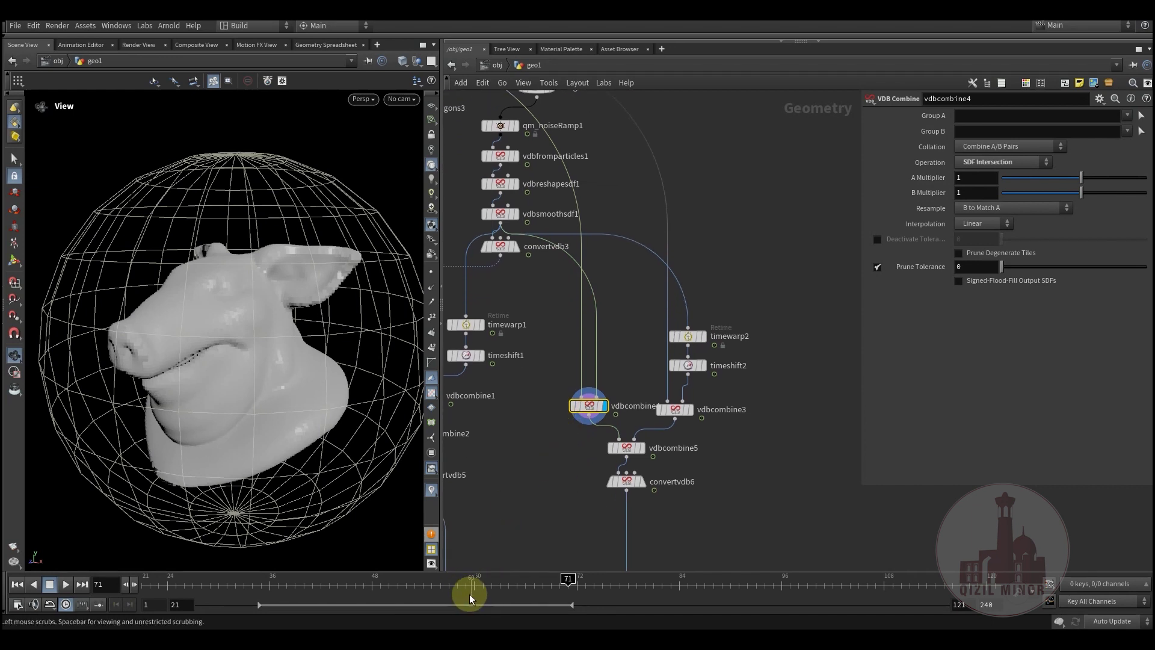
pyautogui.click(433, 591)
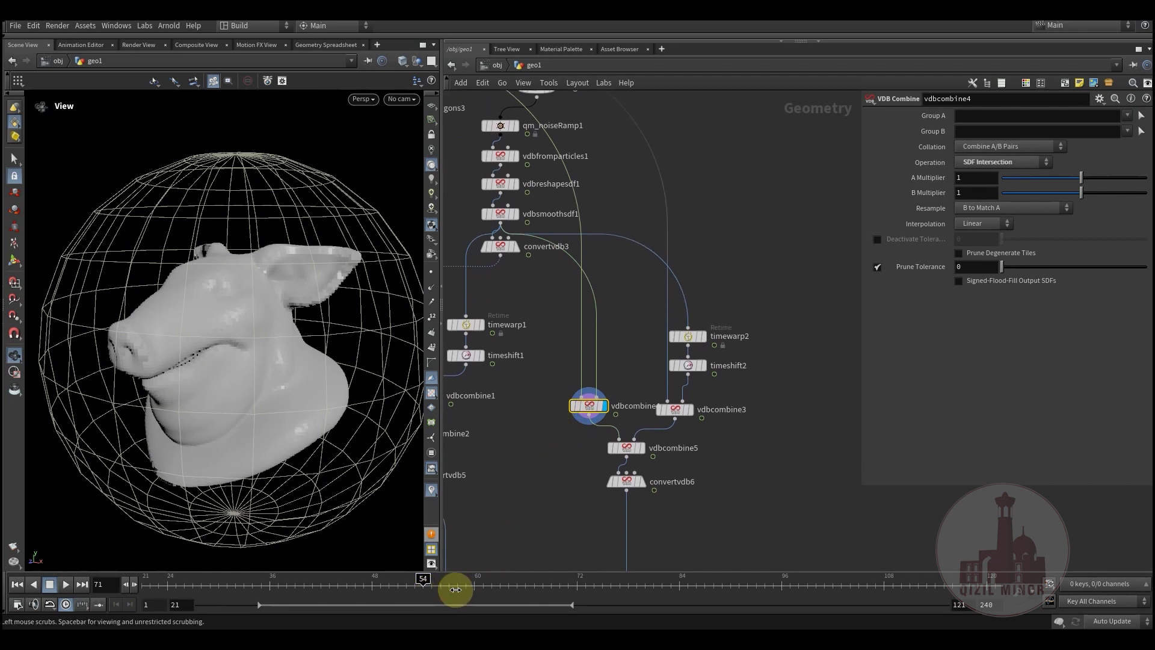
pyautogui.click(505, 588)
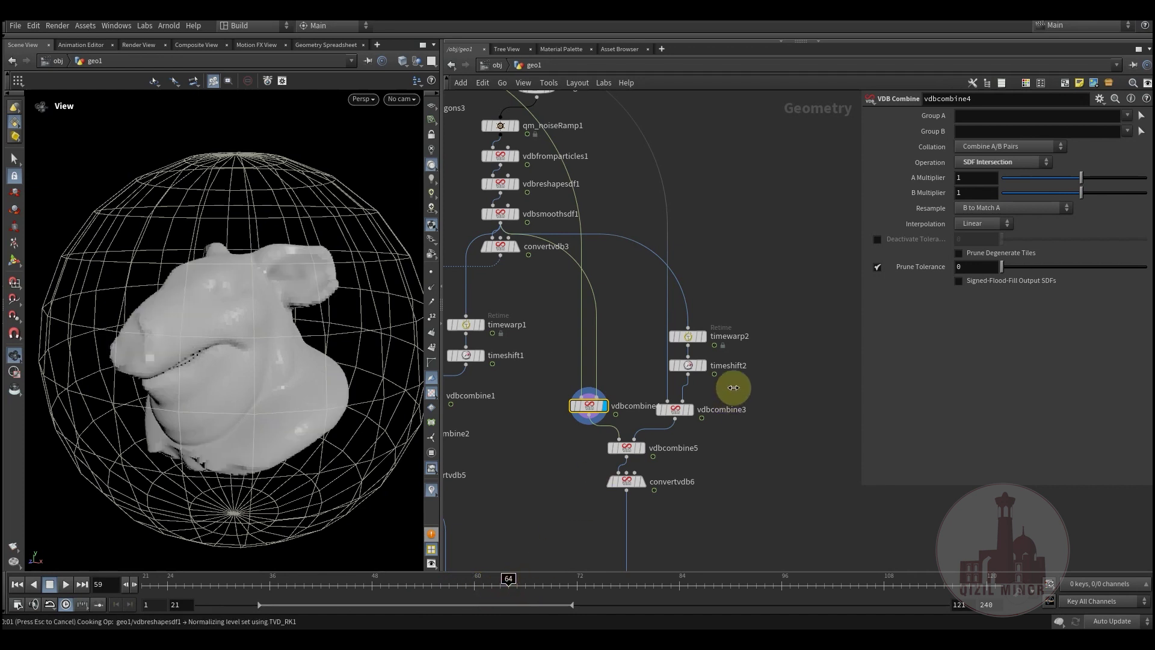
# - Open the timewarp2 retime settings, followed by the timeshift2 frame offset settings
pyautogui.click(704, 345)
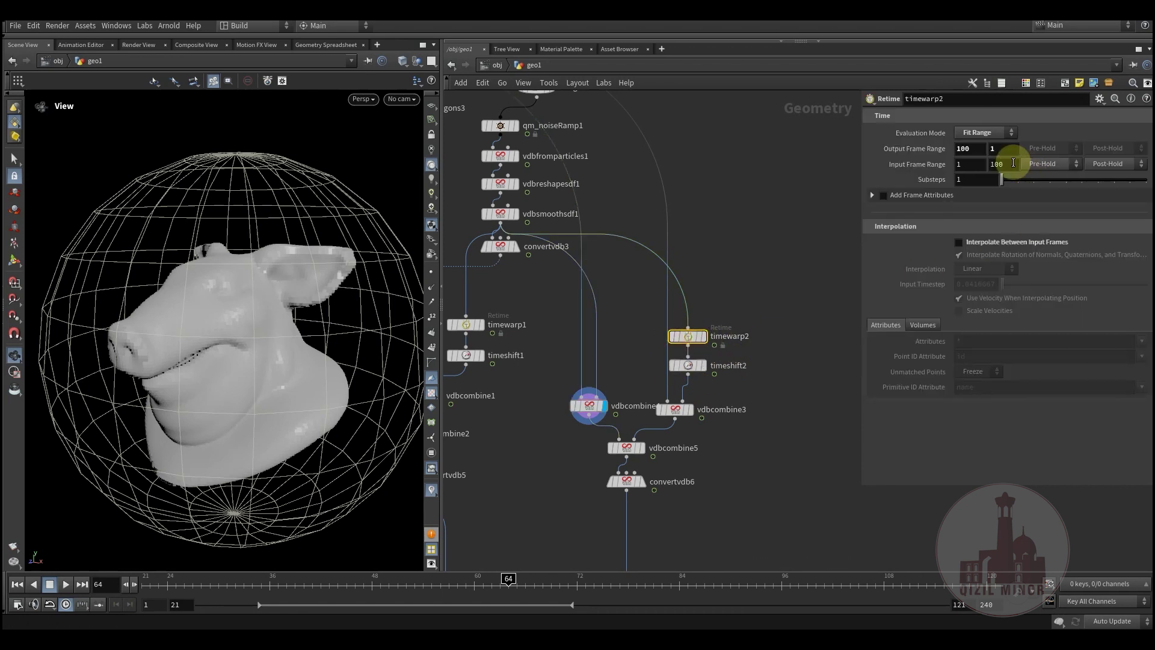
pyautogui.click(689, 366)
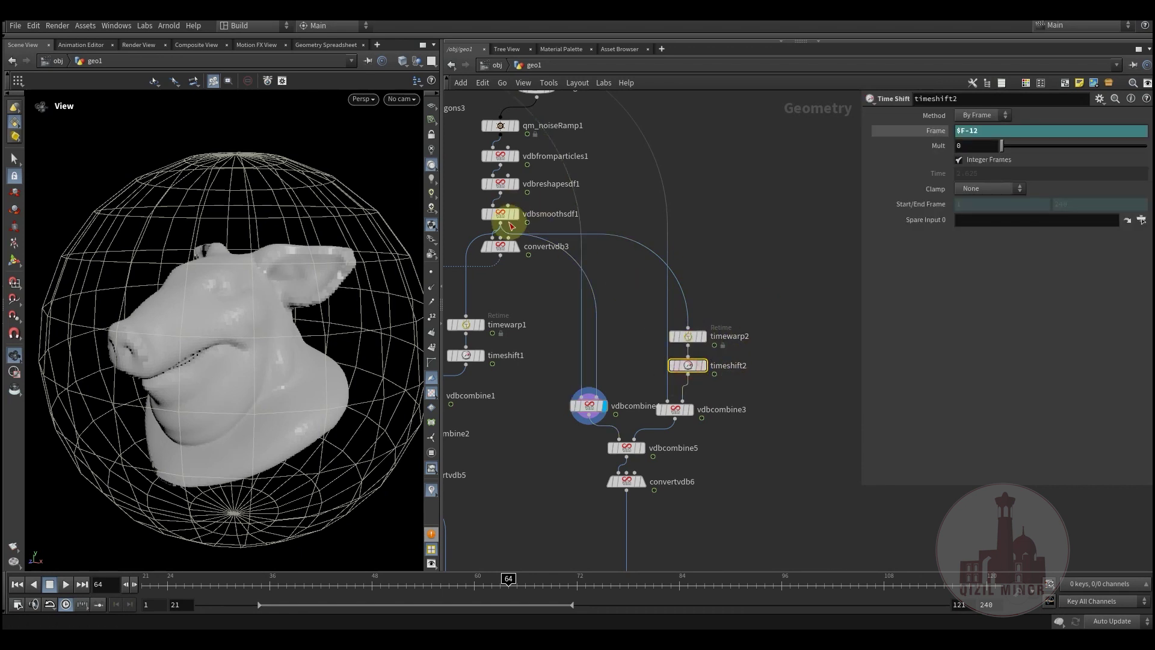
pyautogui.moveTo(751, 456); pyautogui.dragTo(751, 409, button='middle')
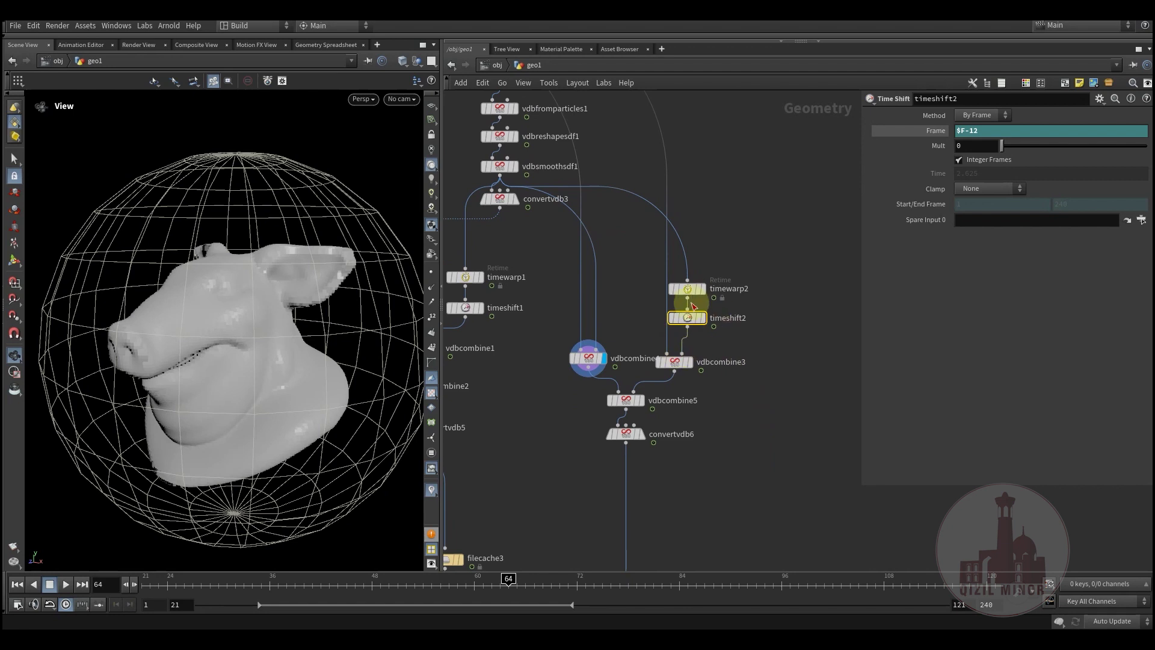
# - Display the vdbcombine3 SDF intersection through frames 57 to 62, followed by the vdbcombine5 SDF union
pyautogui.click(689, 361)
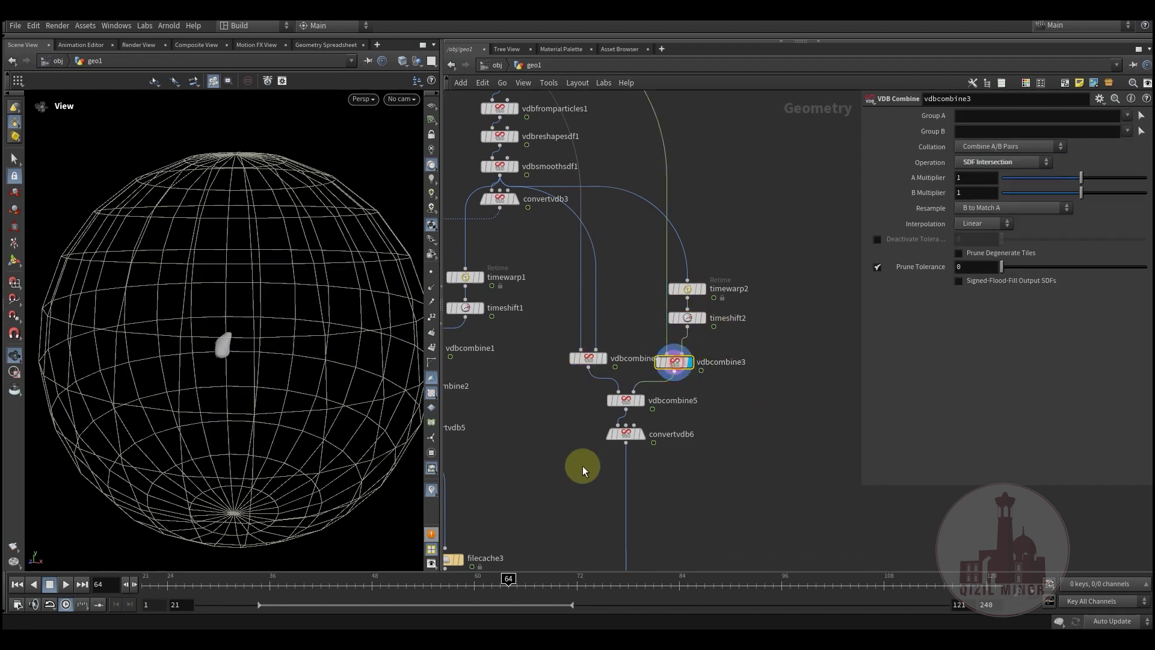
pyautogui.click(465, 591)
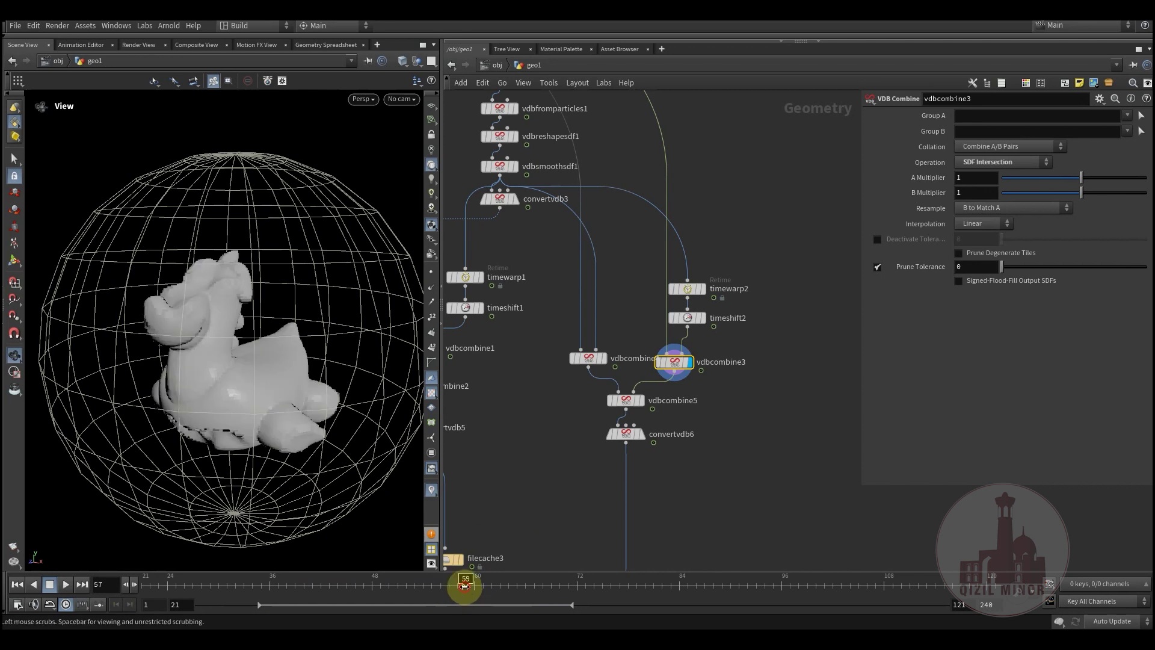
pyautogui.click(477, 586)
pyautogui.click(493, 580)
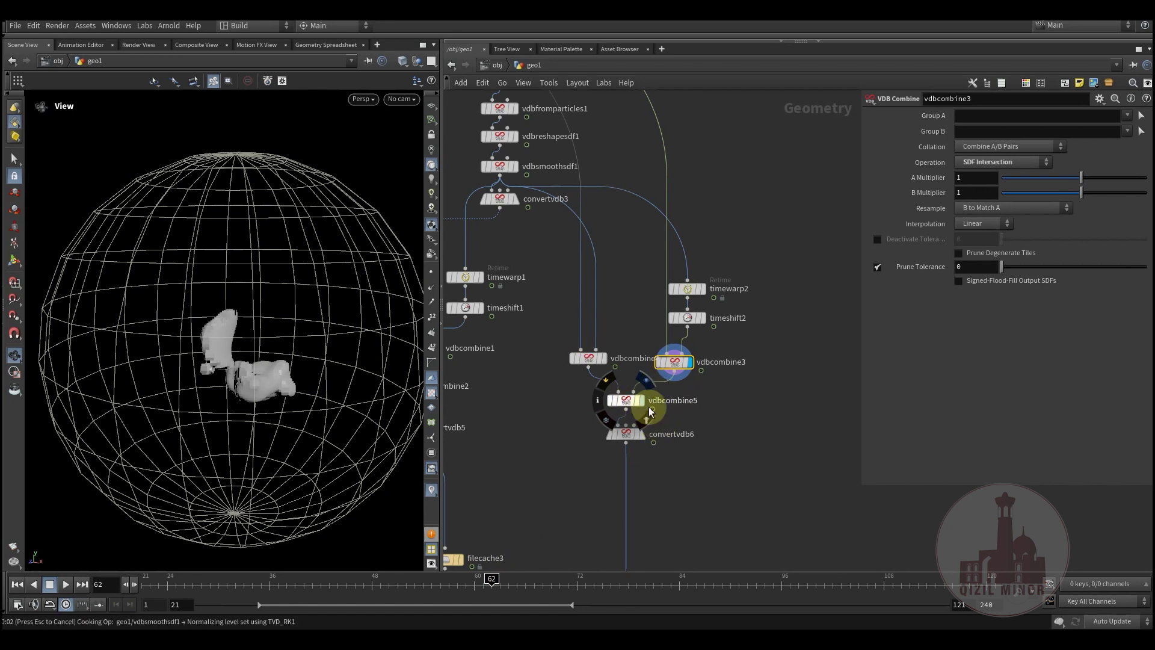
pyautogui.click(650, 411)
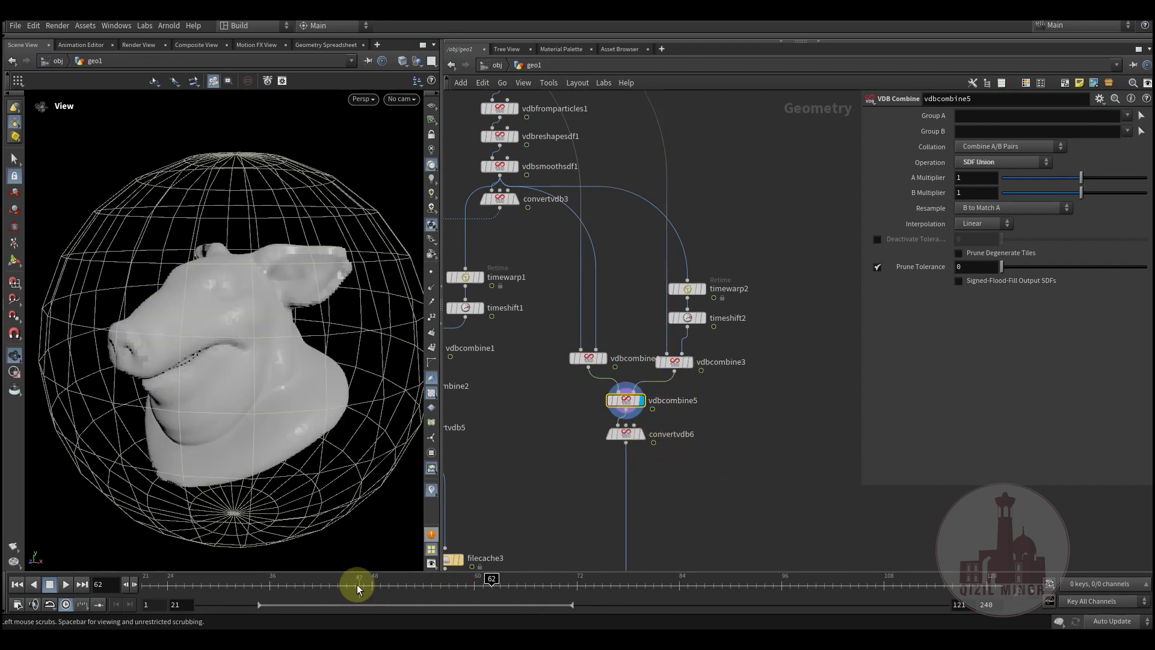
pyautogui.click(326, 584)
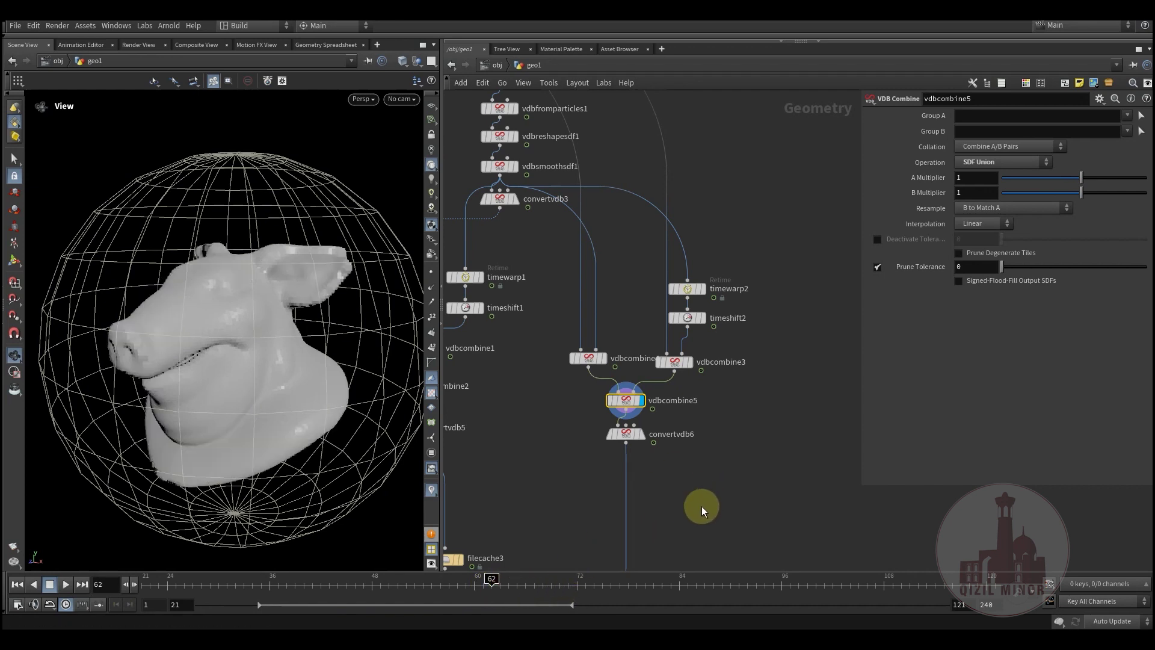
# - Display the filecache4 output below convertvdb6 and scrub the cached combined morph to frame 61
pyautogui.moveTo(702, 509); pyautogui.dragTo(698, 465, button='middle')
pyautogui.moveTo(652, 386)
pyautogui.scroll(-8, 652, 385)
pyautogui.moveTo(644, 365)
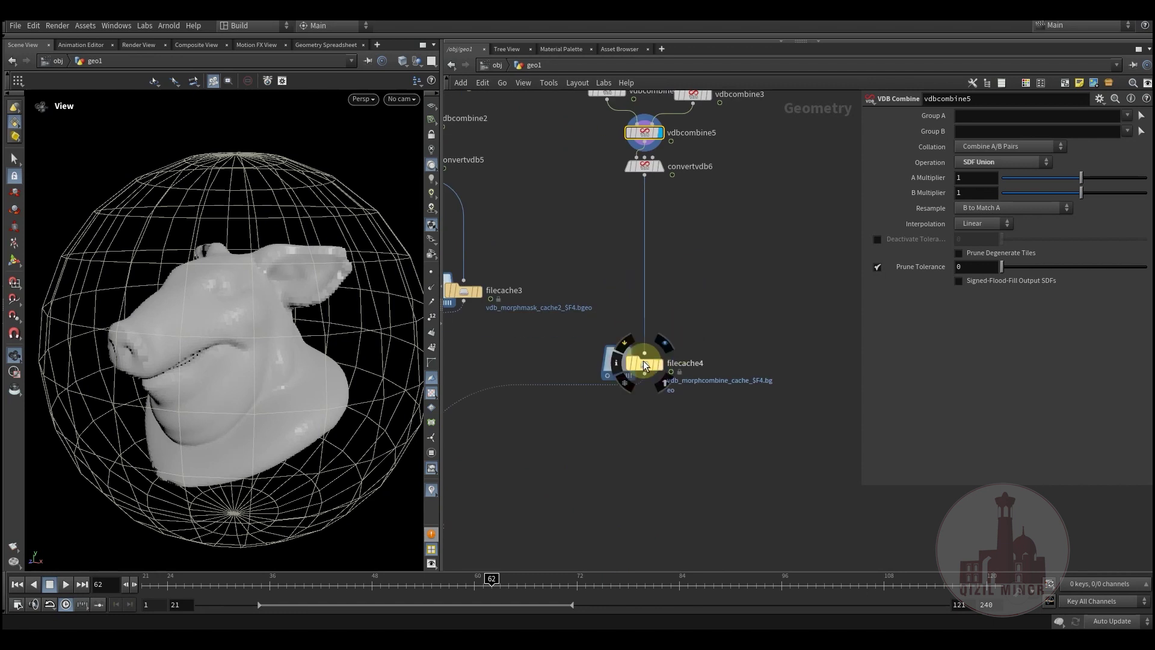
pyautogui.click(668, 345)
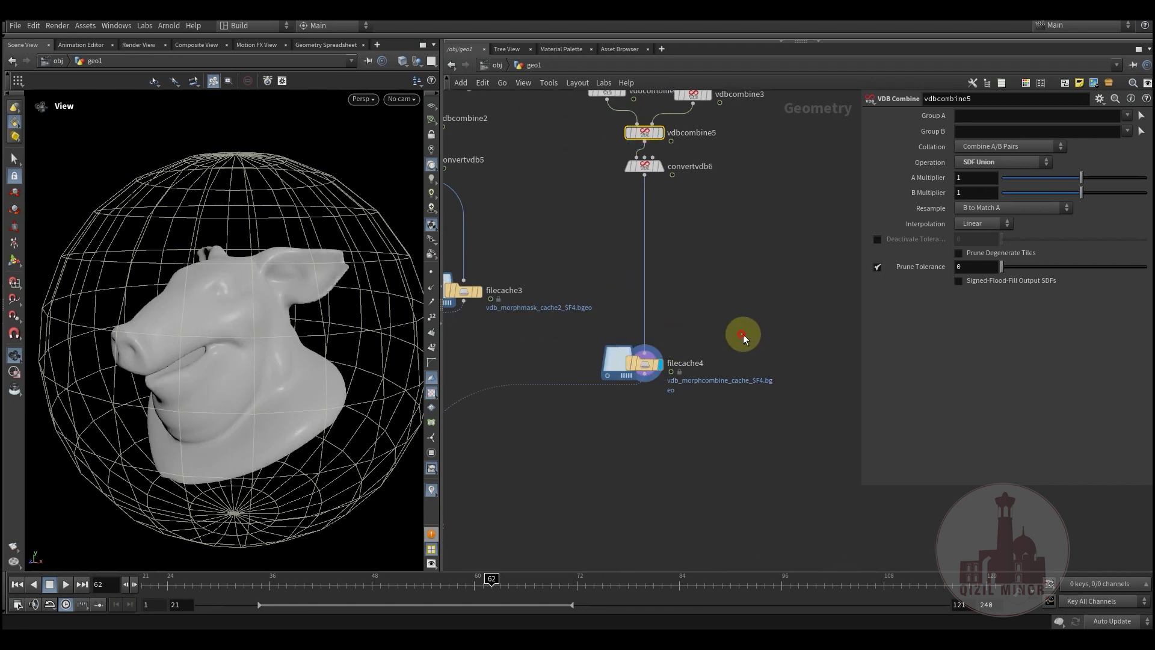
pyautogui.moveTo(361, 583); pyautogui.dragTo(483, 587)
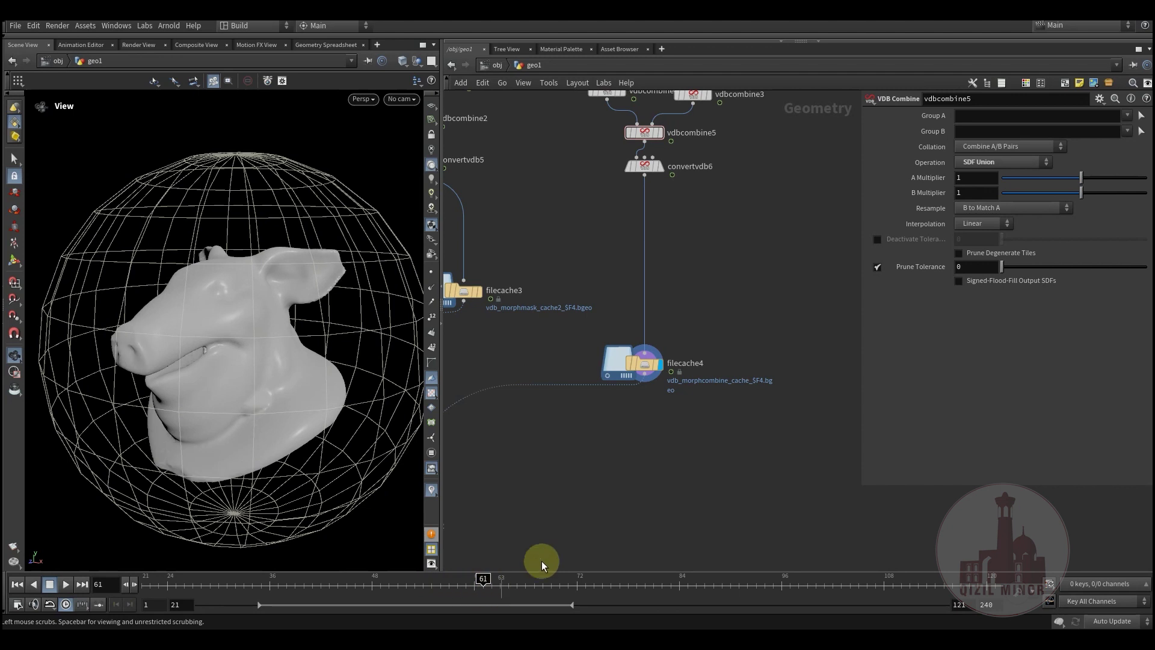
# - Examine the branches from vdbsmoothsdf1 through vdbcombine4, vdbcombine3 and vdbcombine5 down to filecache4
pyautogui.moveTo(649, 462); pyautogui.dragTo(629, 530, button='middle')
pyautogui.moveTo(724, 319); pyautogui.dragTo(699, 402, button='middle')
pyautogui.moveTo(746, 268); pyautogui.dragTo(728, 350, button='middle')
pyautogui.moveTo(694, 467); pyautogui.dragTo(712, 515, button='middle')
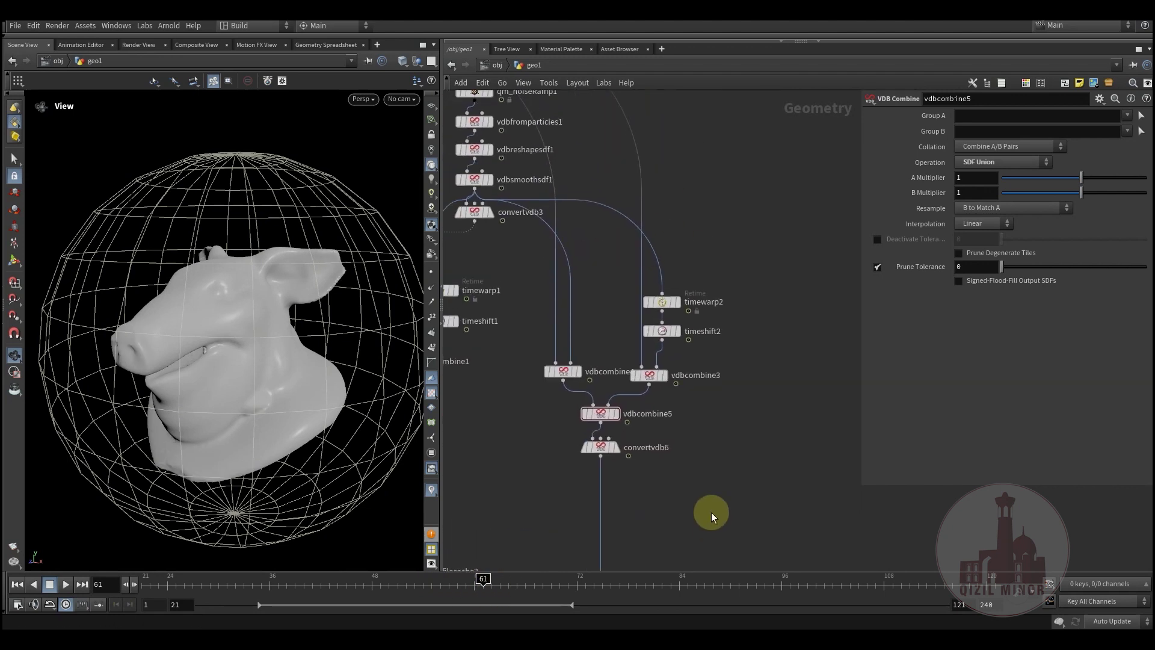
pyautogui.moveTo(490, 293); pyautogui.dragTo(540, 304, button='middle')
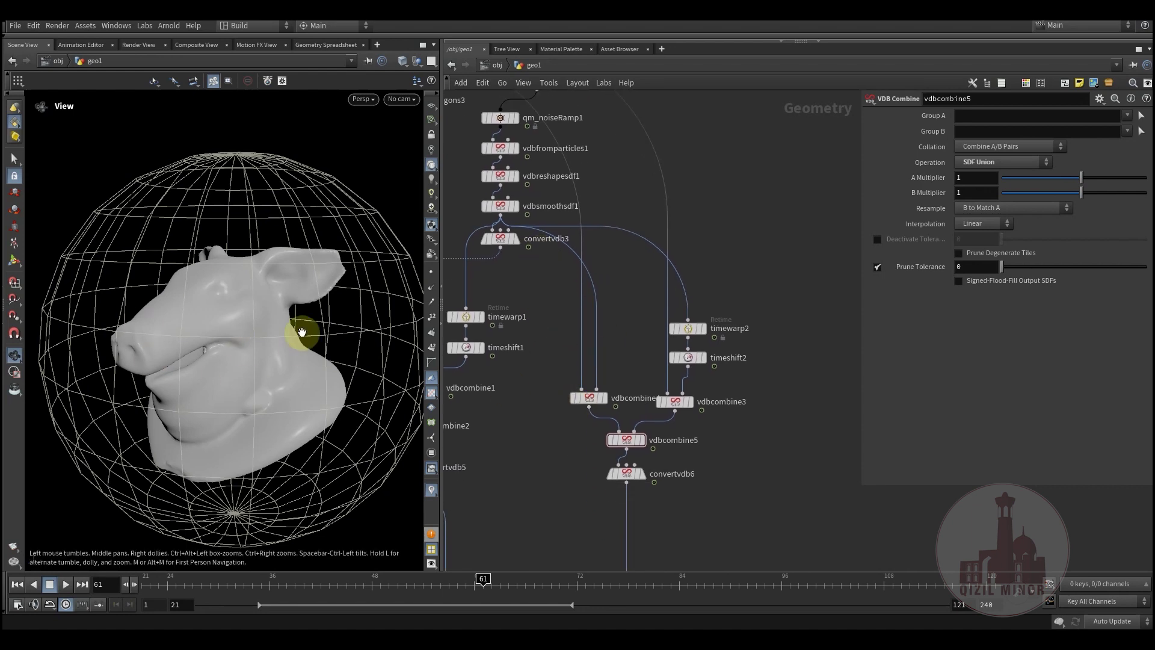
pyautogui.scroll(-7, 567, 485)
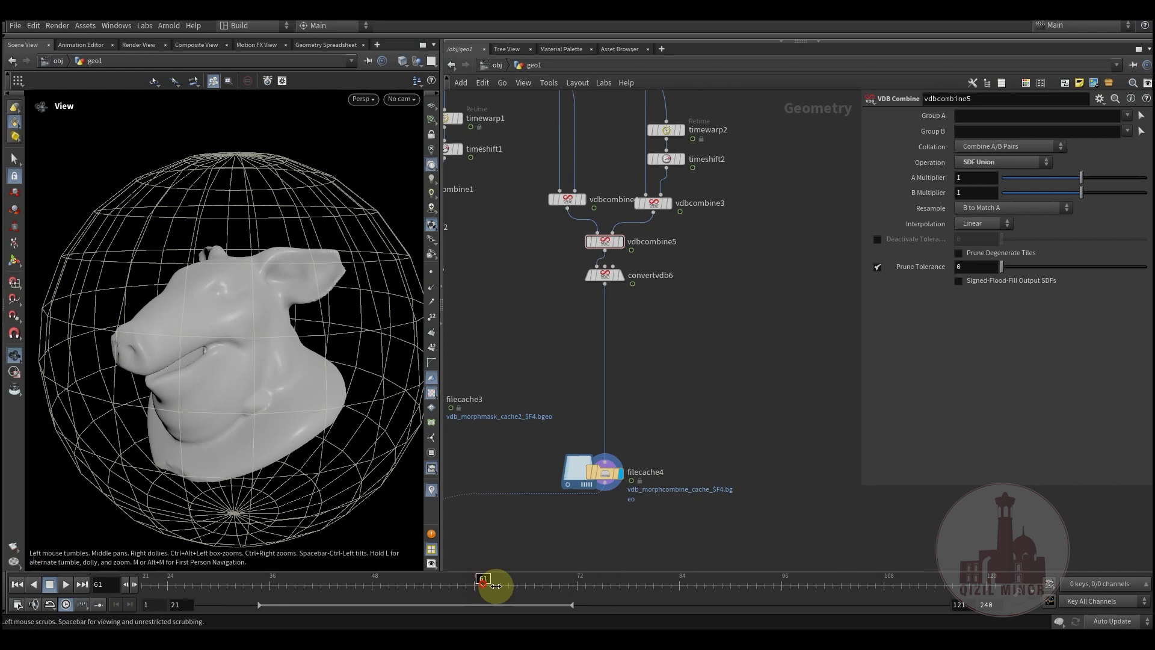
# - Scrub the filecache4 morph back to frame 49, go to frame 52, and inspect the toy blend from several angles
pyautogui.moveTo(496, 586); pyautogui.dragTo(387, 609)
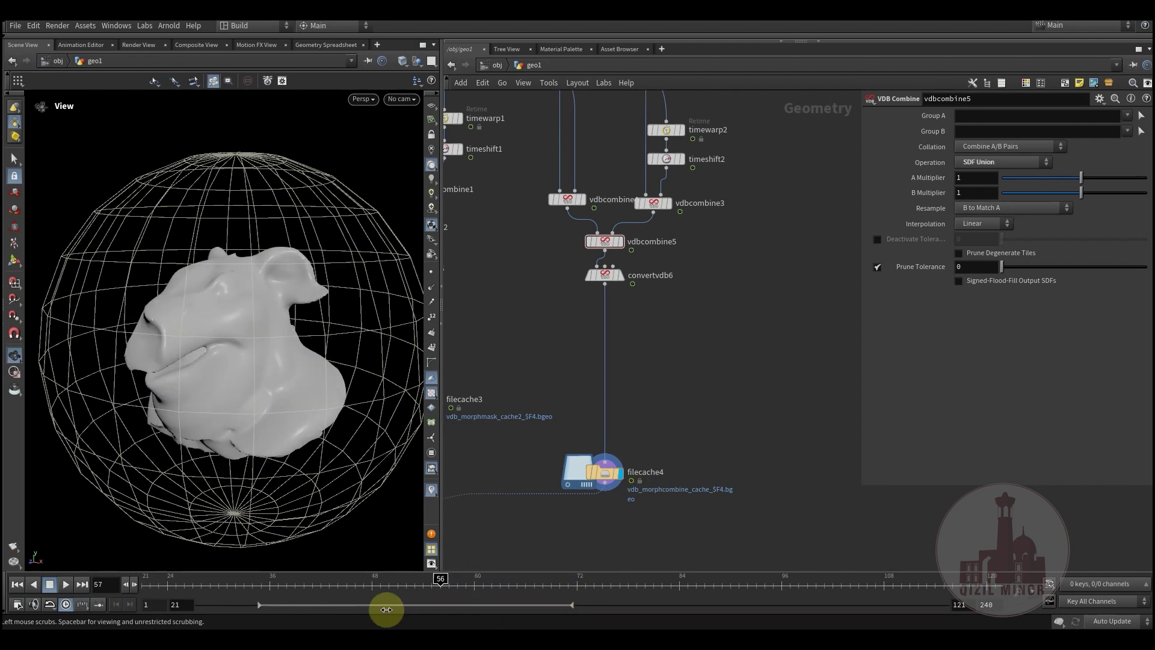
pyautogui.click(620, 497)
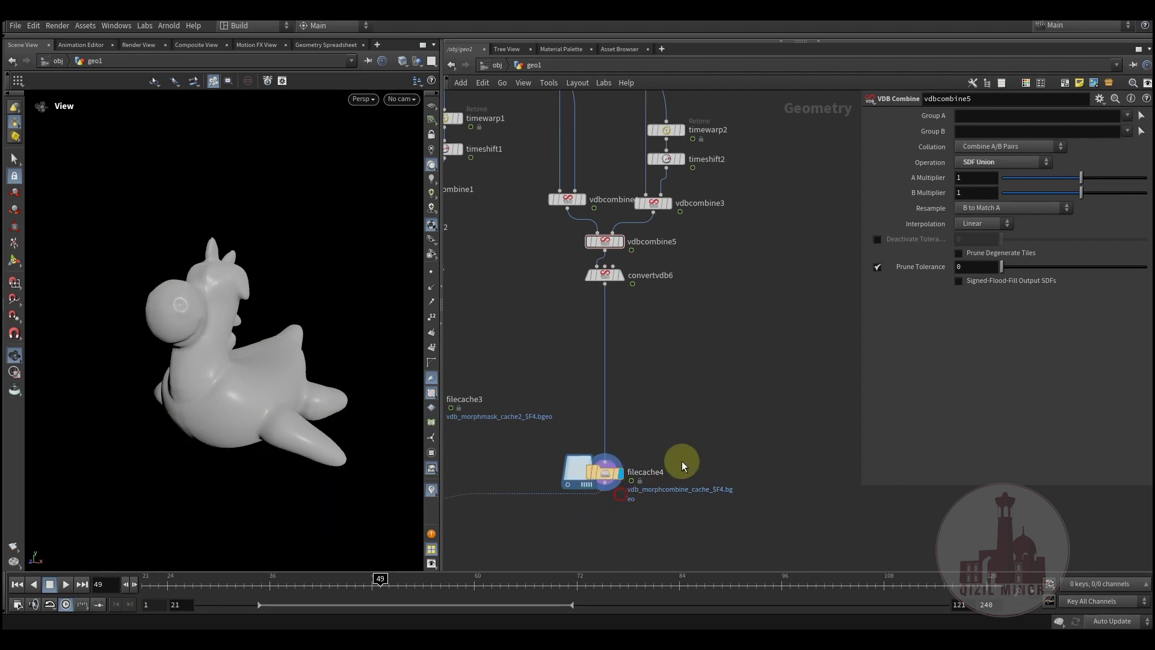
pyautogui.moveTo(435, 590); pyautogui.dragTo(406, 578)
pyautogui.moveTo(285, 387); pyautogui.dragTo(446, 460)
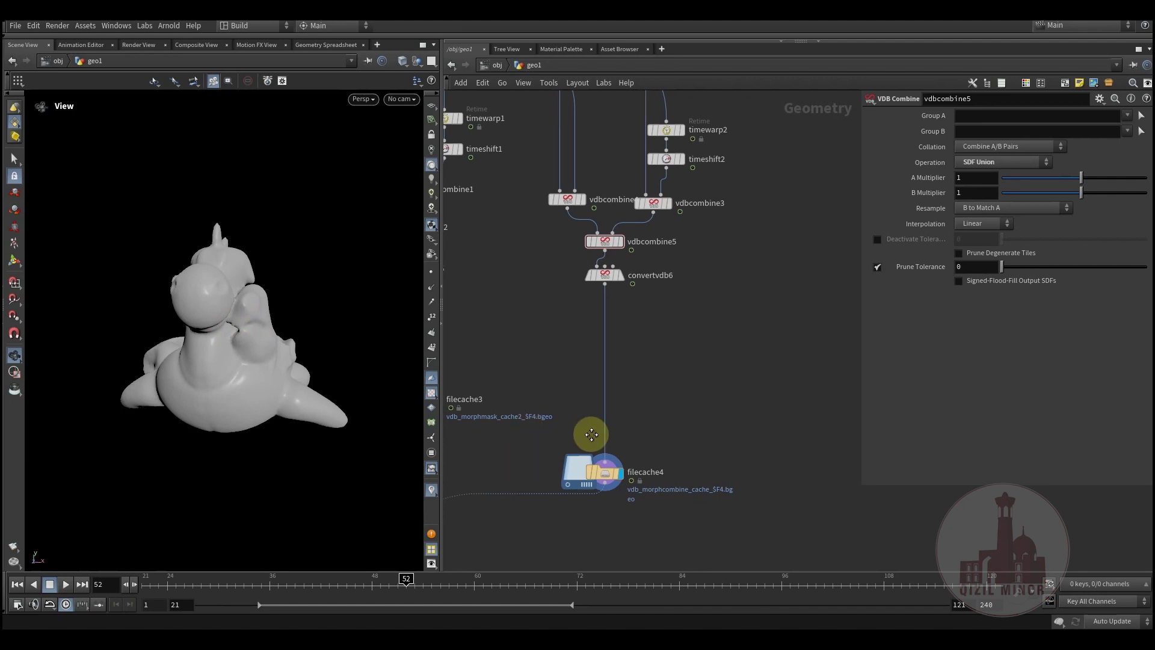
pyautogui.scroll(-3, 590, 436)
pyautogui.moveTo(518, 510); pyautogui.dragTo(600, 477, button='middle')
pyautogui.moveTo(558, 567); pyautogui.dragTo(677, 445, button='middle')
pyautogui.scroll(3, 608, 463)
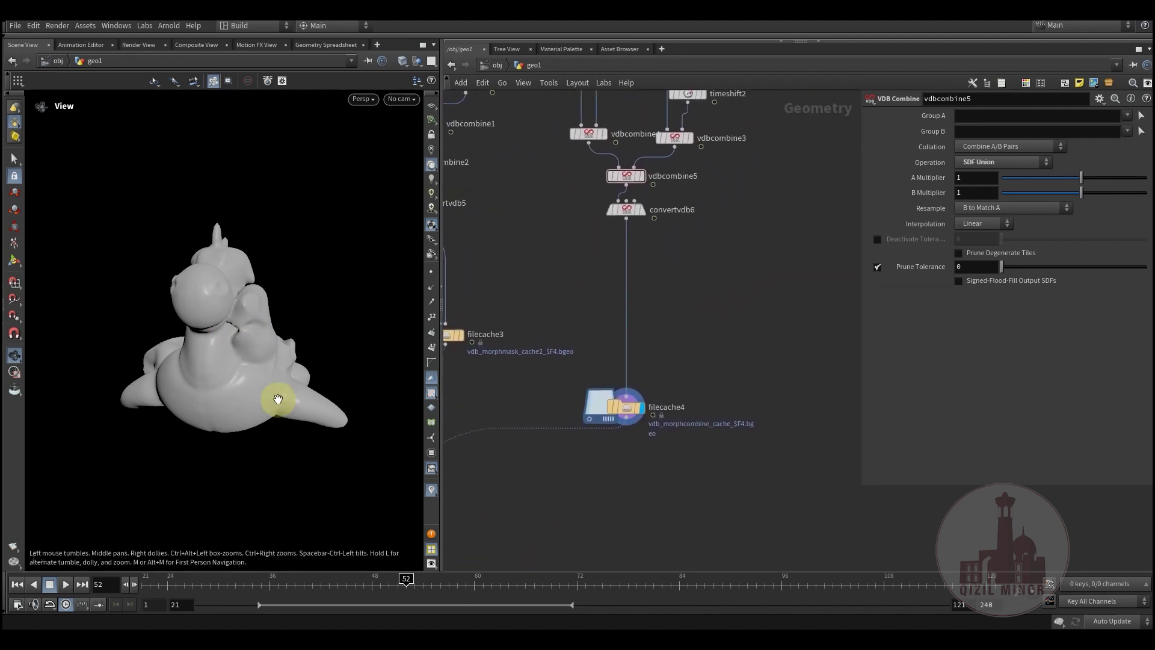
pyautogui.moveTo(278, 399); pyautogui.dragTo(266, 338)
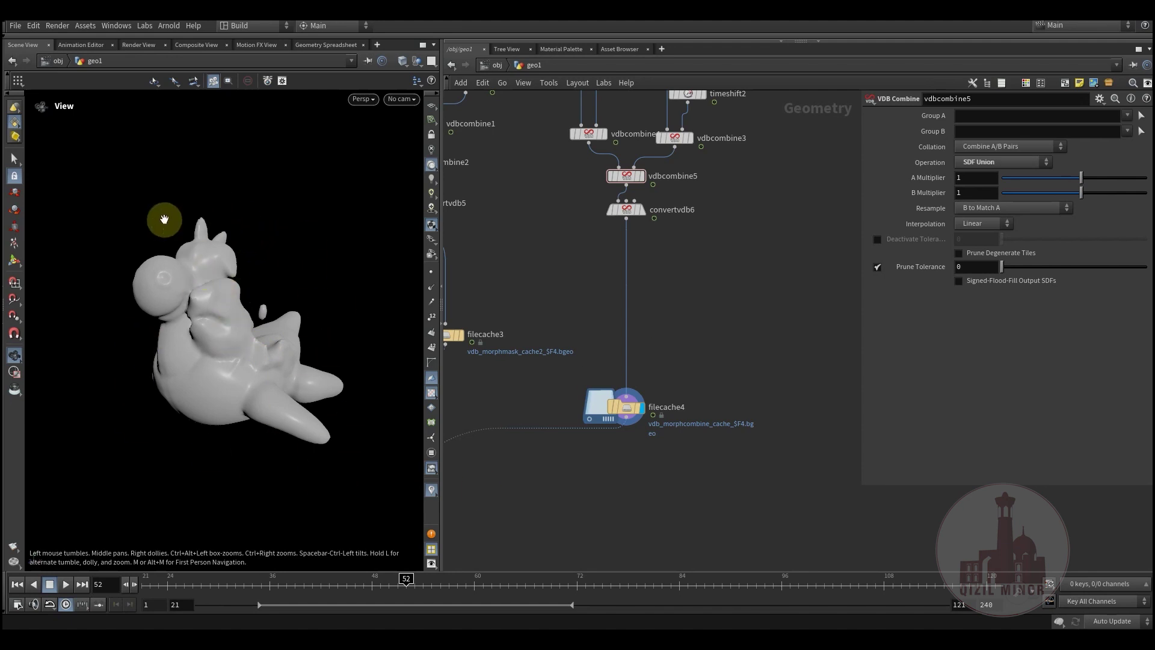
pyautogui.moveTo(188, 381); pyautogui.dragTo(210, 379)
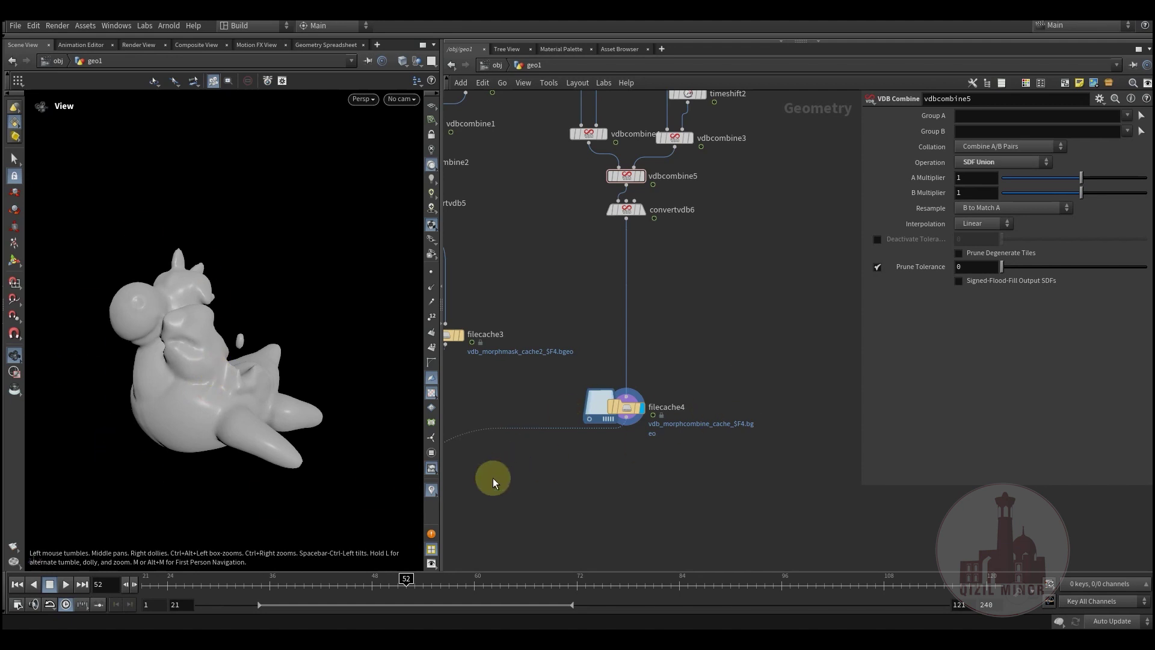
# - Locate filecache4 among the cache branches feeding the output switch and open its settings
pyautogui.scroll(-6, 652, 428)
pyautogui.moveTo(660, 459); pyautogui.dragTo(717, 472, button='middle')
pyautogui.moveTo(479, 321); pyautogui.dragTo(774, 477)
pyautogui.moveTo(745, 489); pyautogui.dragTo(689, 482, button='middle')
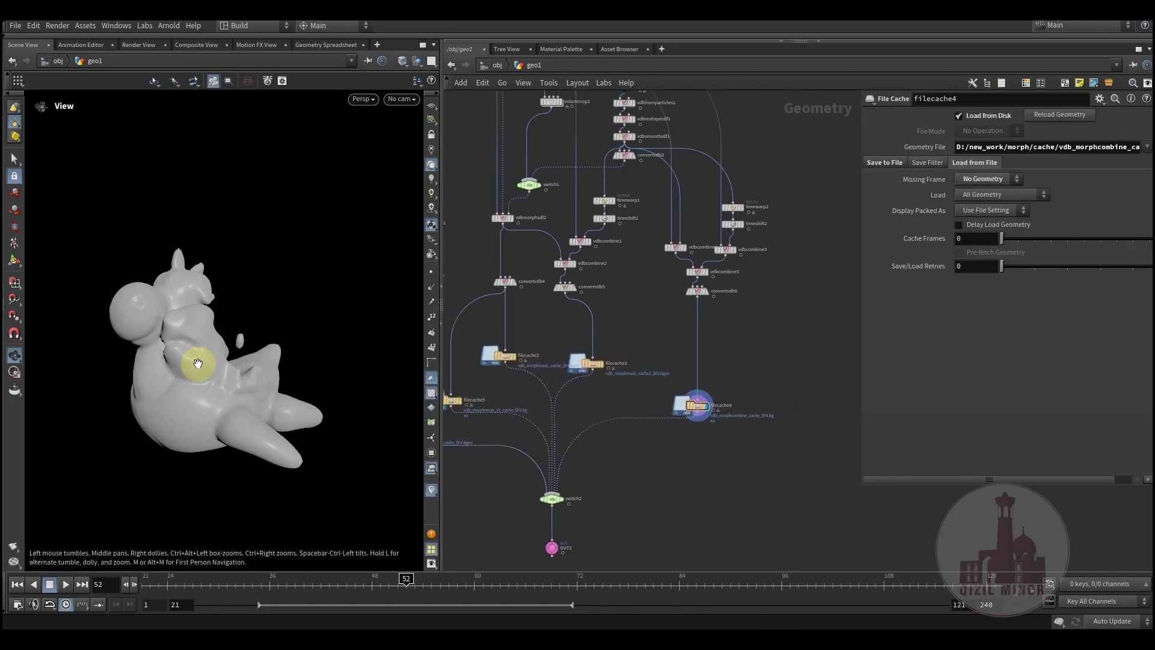
# - Scrub the filecache4 morph around frames 43 to 45 and inspect the rubber toy from several angles
pyautogui.moveTo(188, 361); pyautogui.dragTo(199, 378)
pyautogui.moveTo(345, 592)
pyautogui.mouseDown()
pyautogui.moveTo(536, 590)
pyautogui.moveTo(347, 592)
pyautogui.mouseUp()
pyautogui.moveTo(260, 415); pyautogui.dragTo(323, 472)
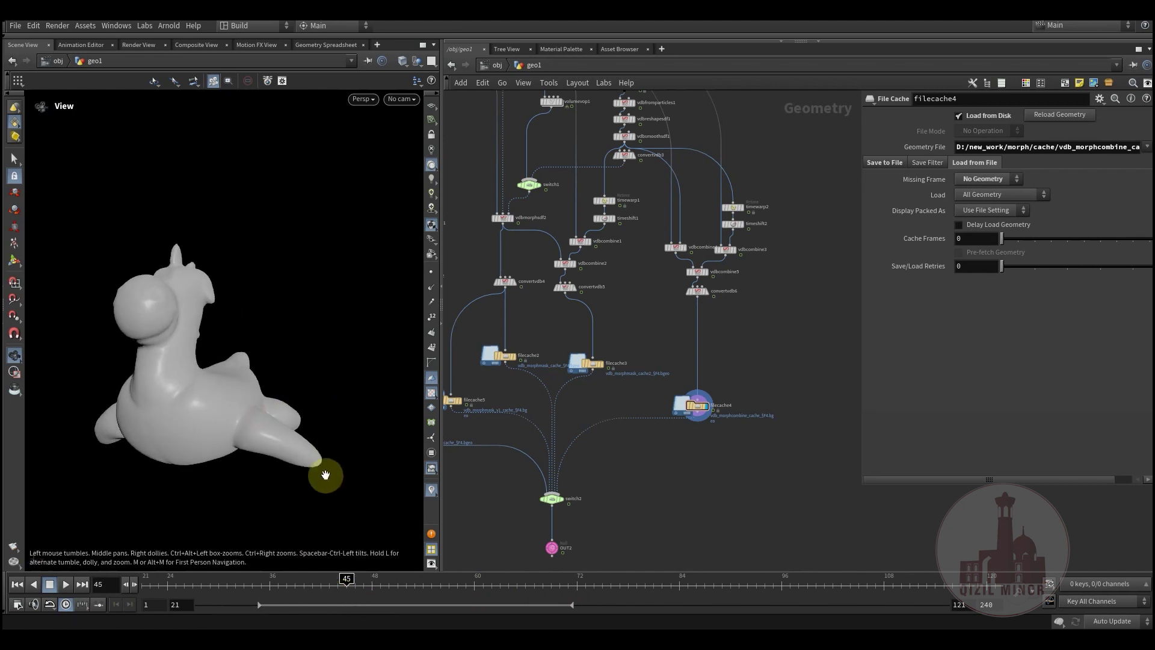
pyautogui.moveTo(307, 588)
pyautogui.mouseDown()
pyautogui.moveTo(291, 588)
pyautogui.moveTo(439, 588)
pyautogui.moveTo(320, 588)
pyautogui.mouseUp()
pyautogui.moveTo(255, 479); pyautogui.dragTo(258, 405)
pyautogui.moveTo(338, 587); pyautogui.dragTo(350, 587)
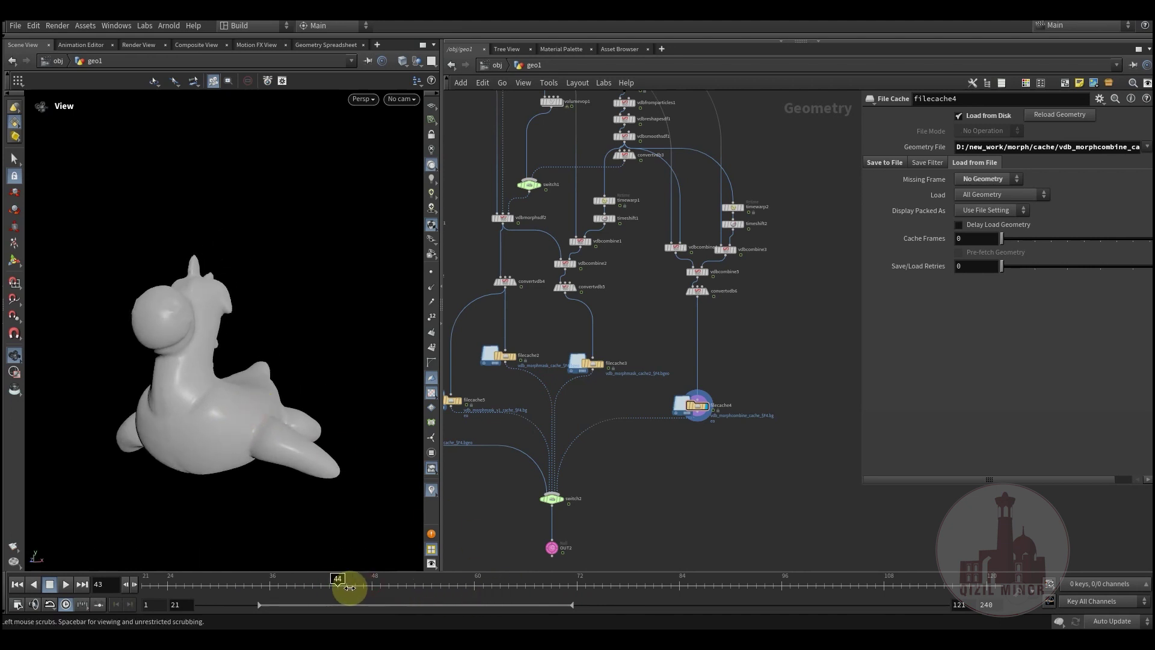
pyautogui.moveTo(244, 407); pyautogui.dragTo(237, 421)
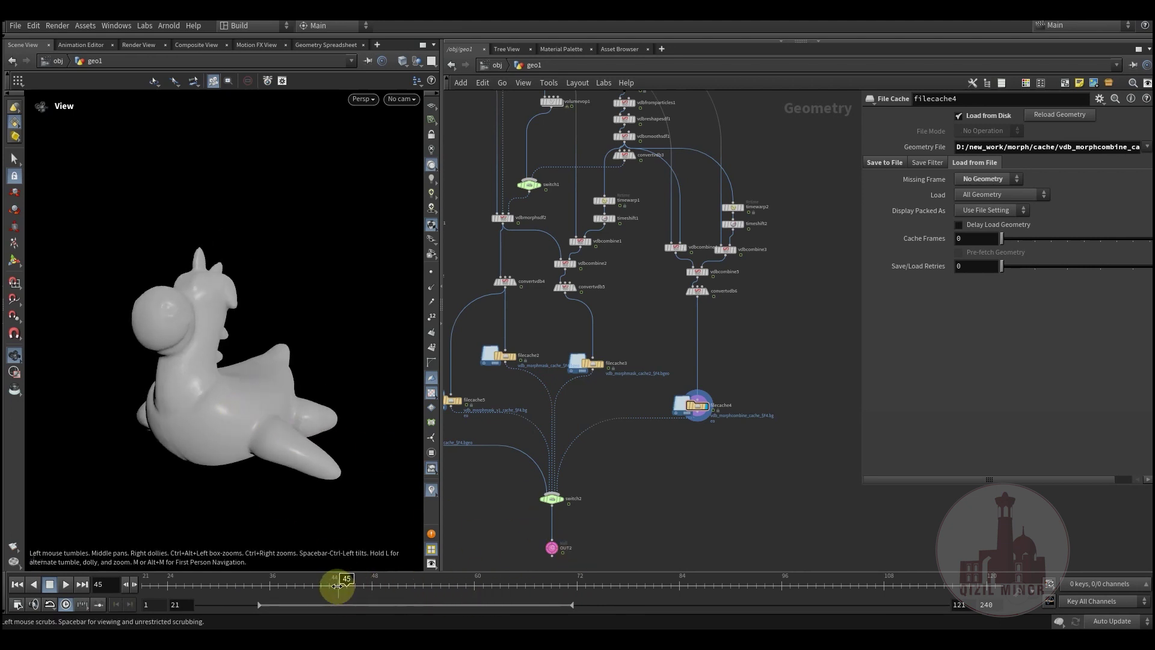